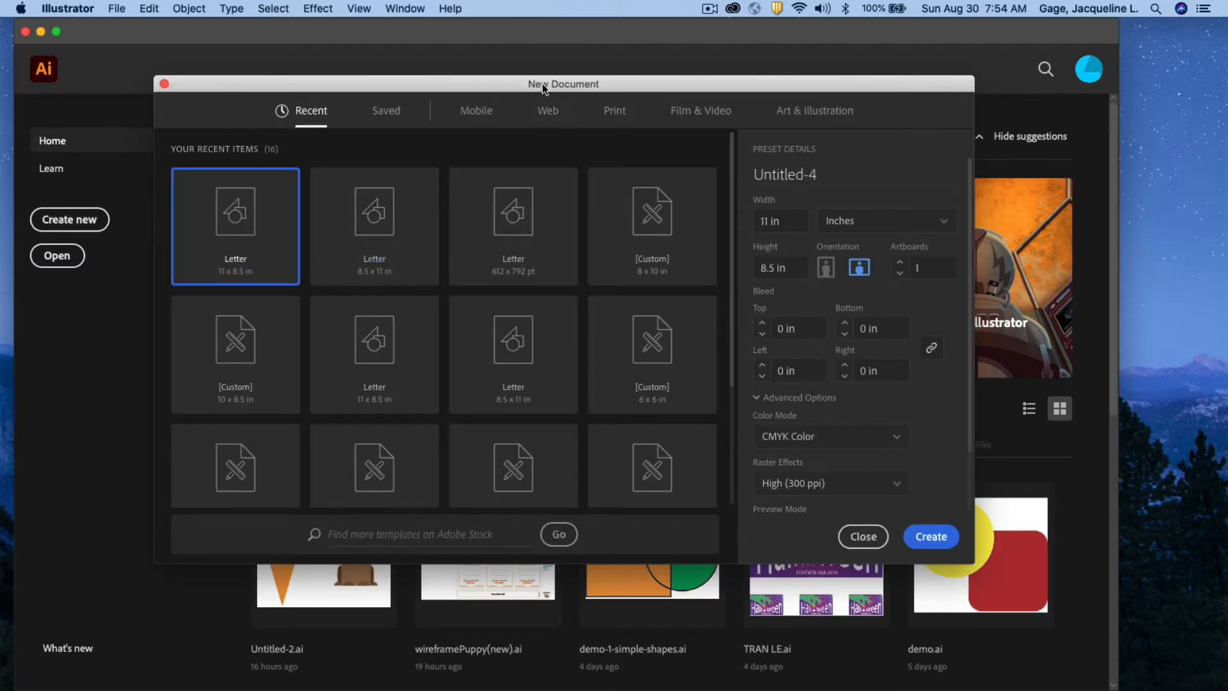
Create a one-artboard Letter print document in inches with landscape orientation, 11 by 8.5 in
left_click(614, 112)
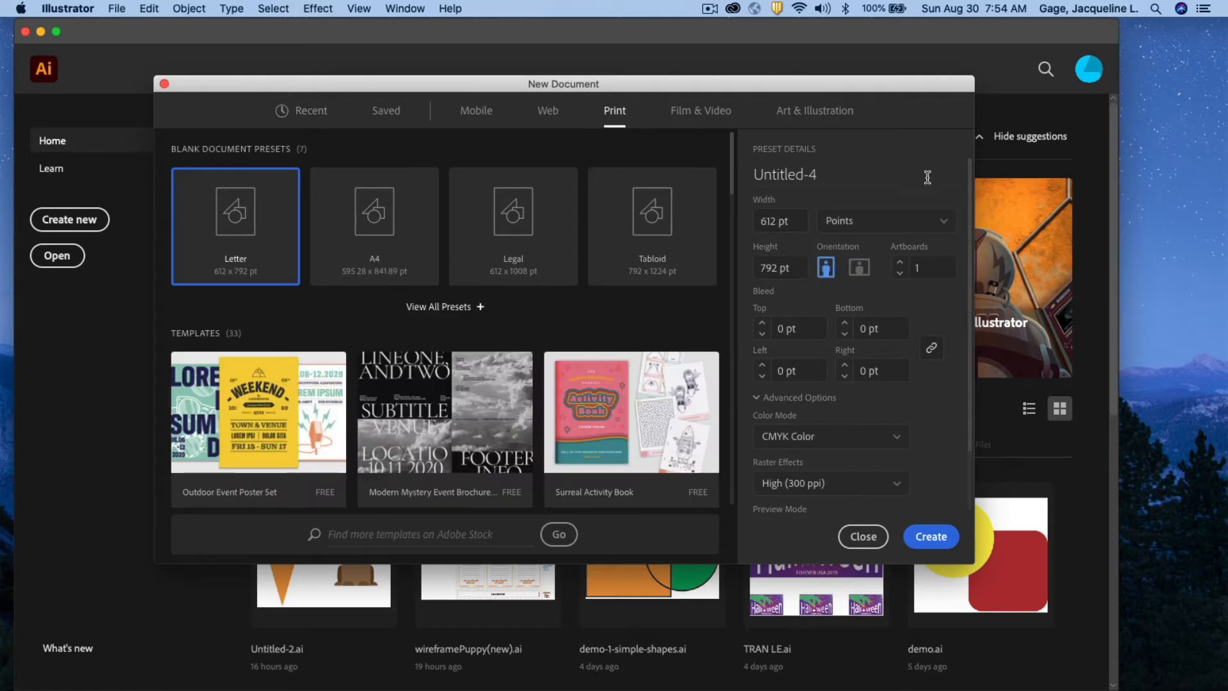
left_click(944, 222)
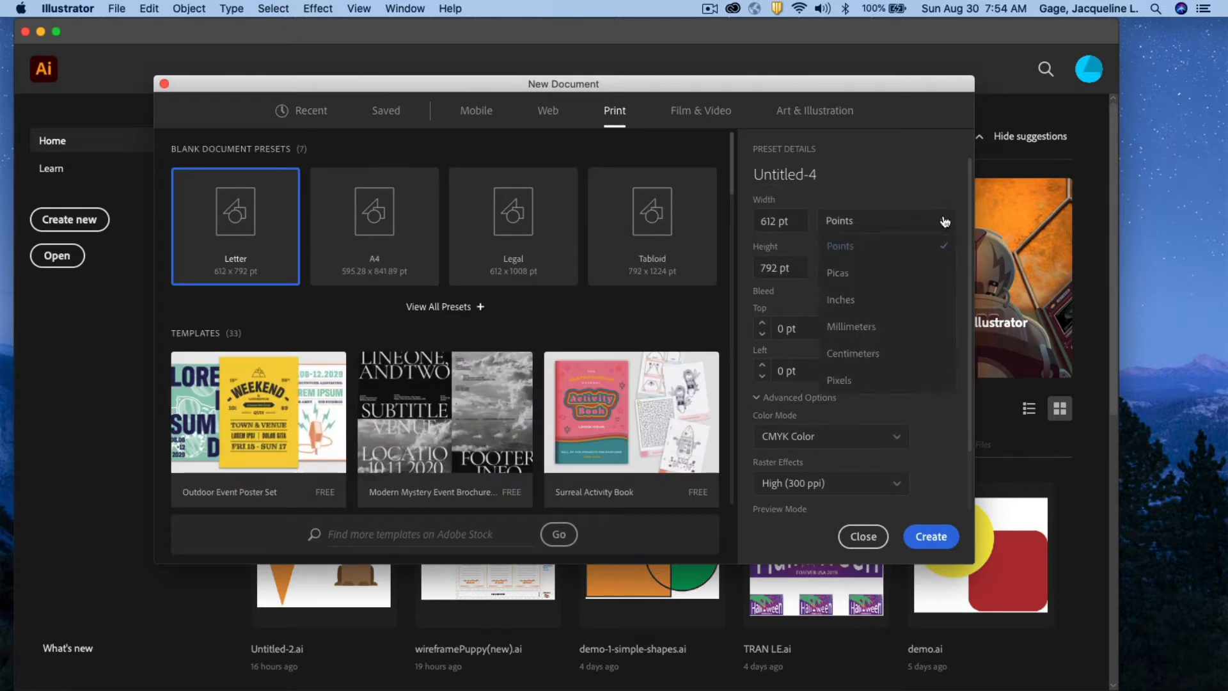
left_click(856, 299)
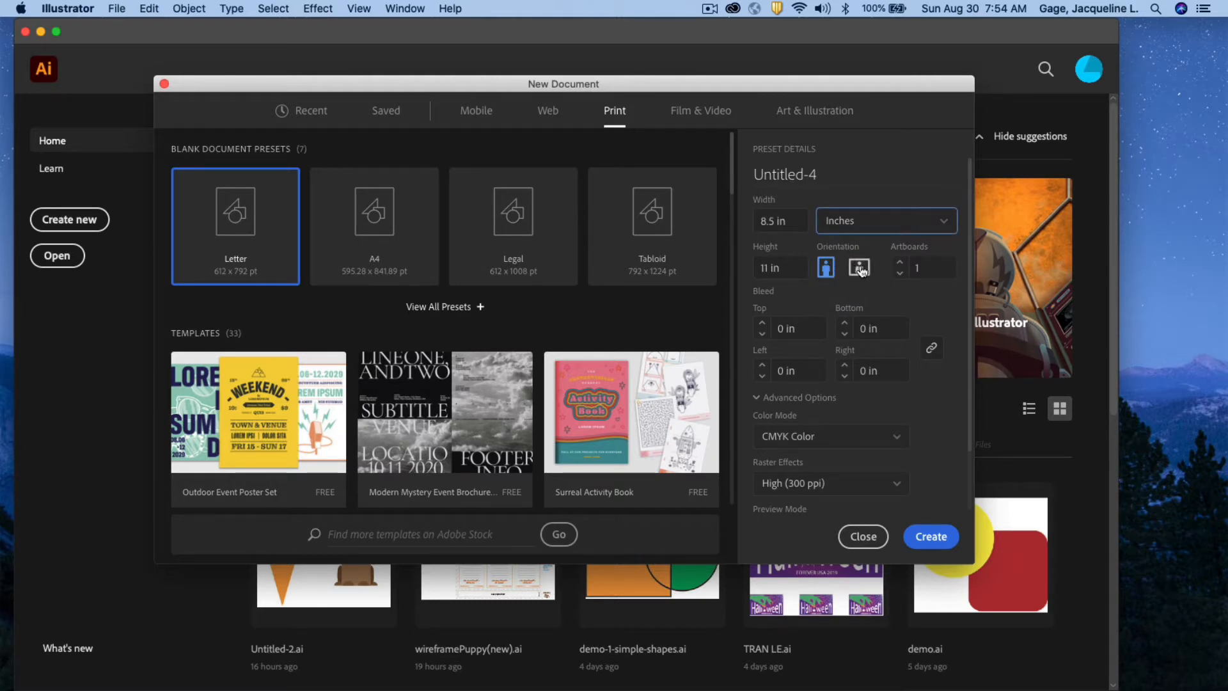
left_click(858, 268)
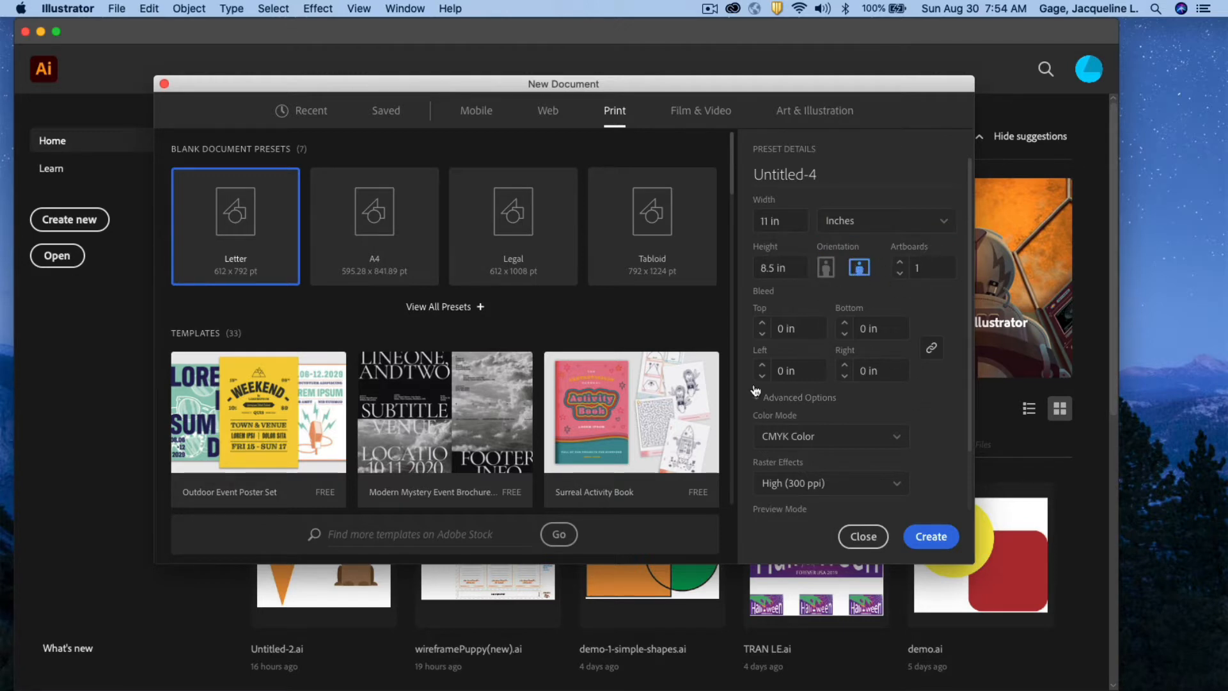
left_click(931, 532)
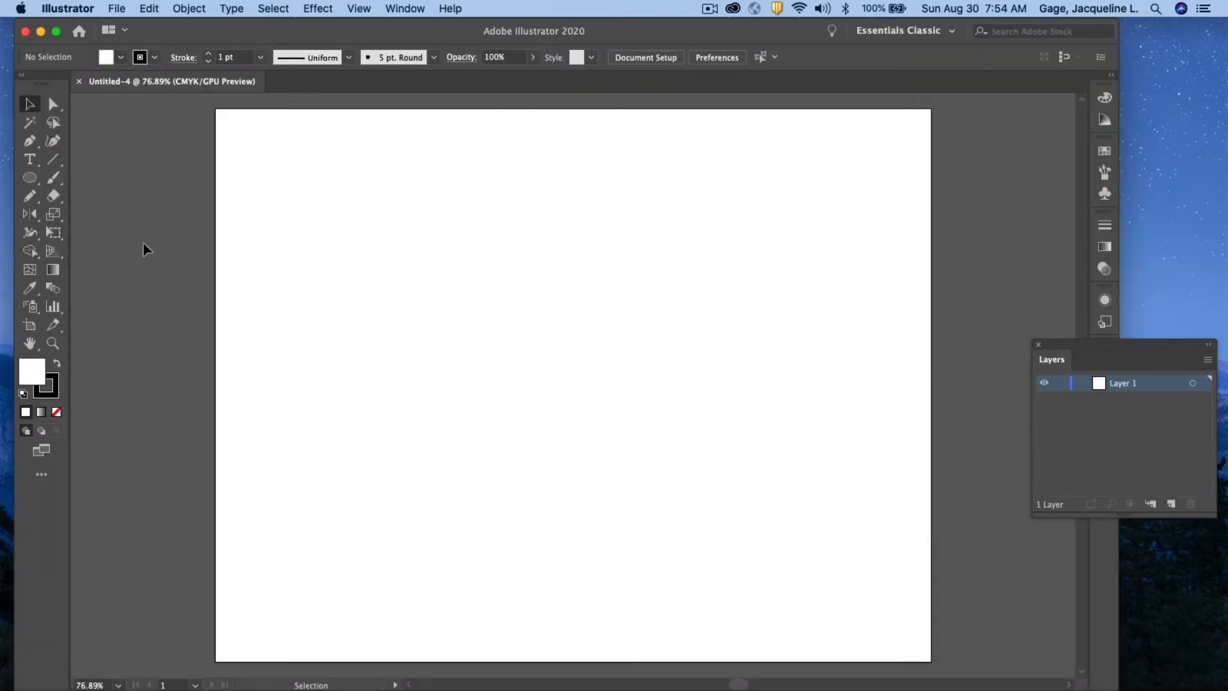
Activate the Pencil tool and set its Fidelity to the Accurate end
left_click(30, 196)
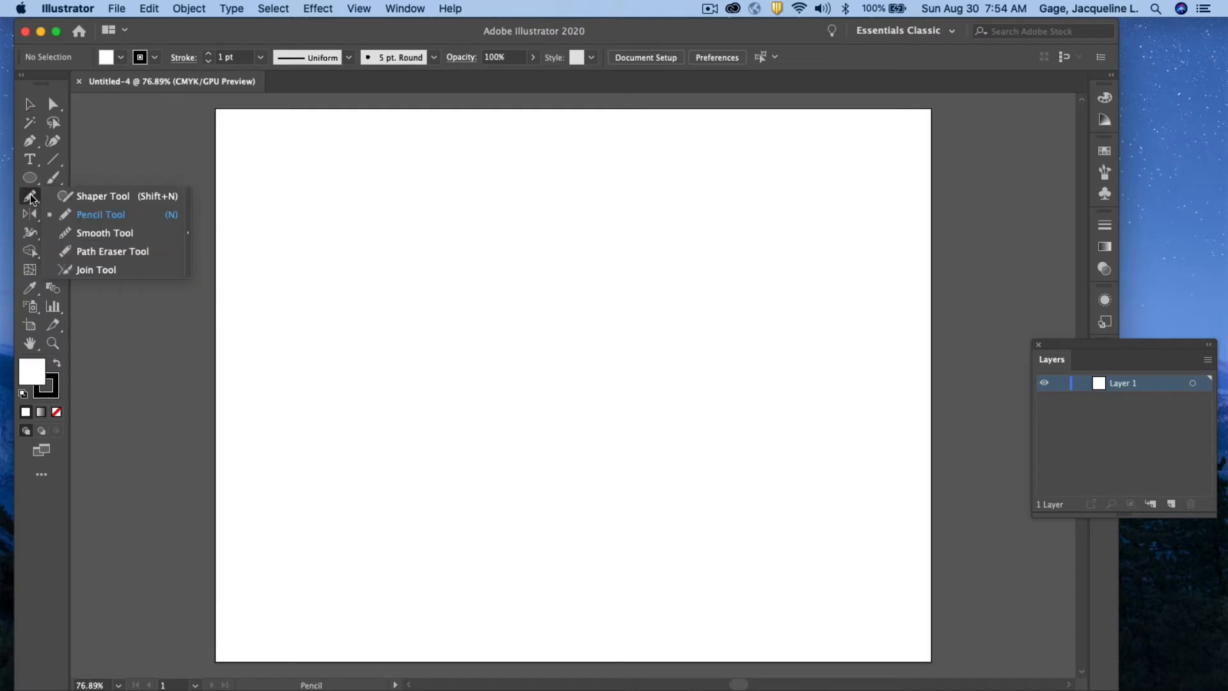
left_click(84, 198)
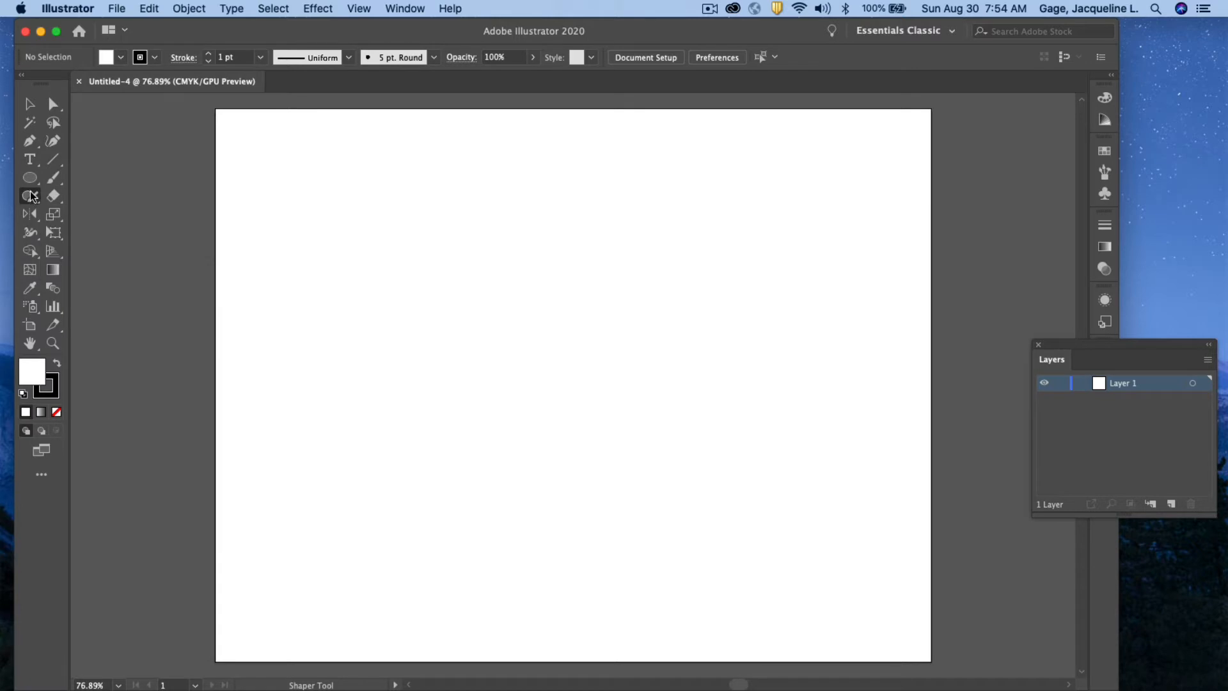
left_click(29, 195)
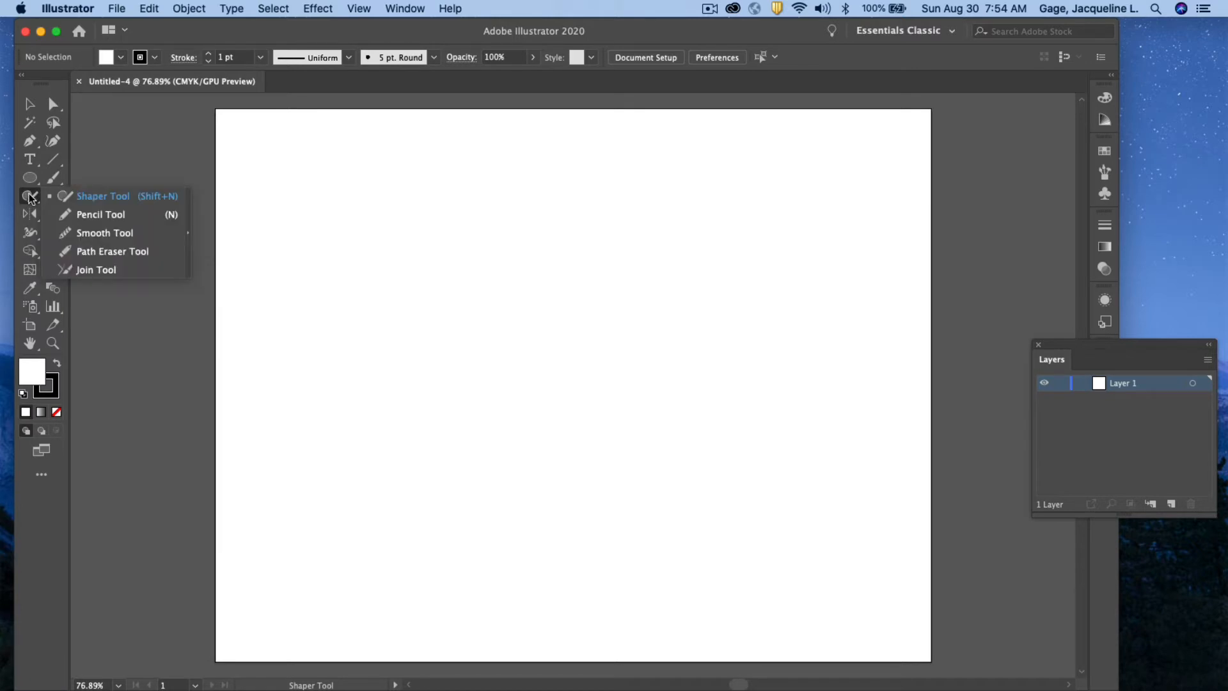
left_click(97, 218)
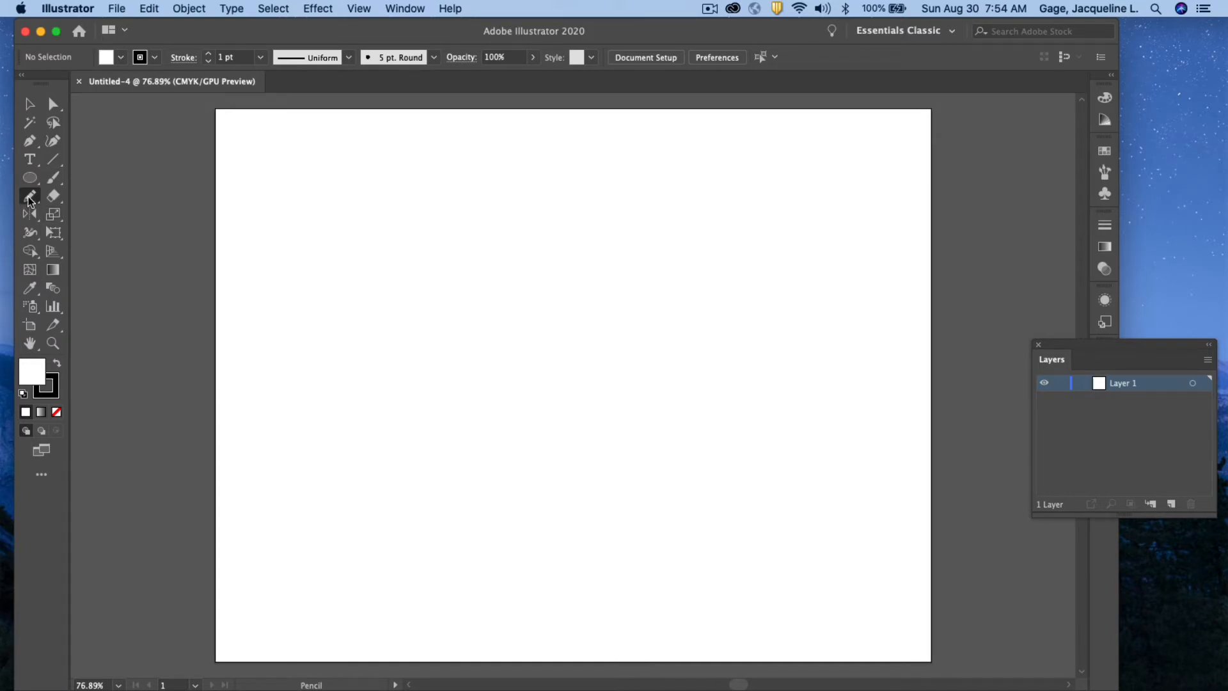
double_click(29, 201)
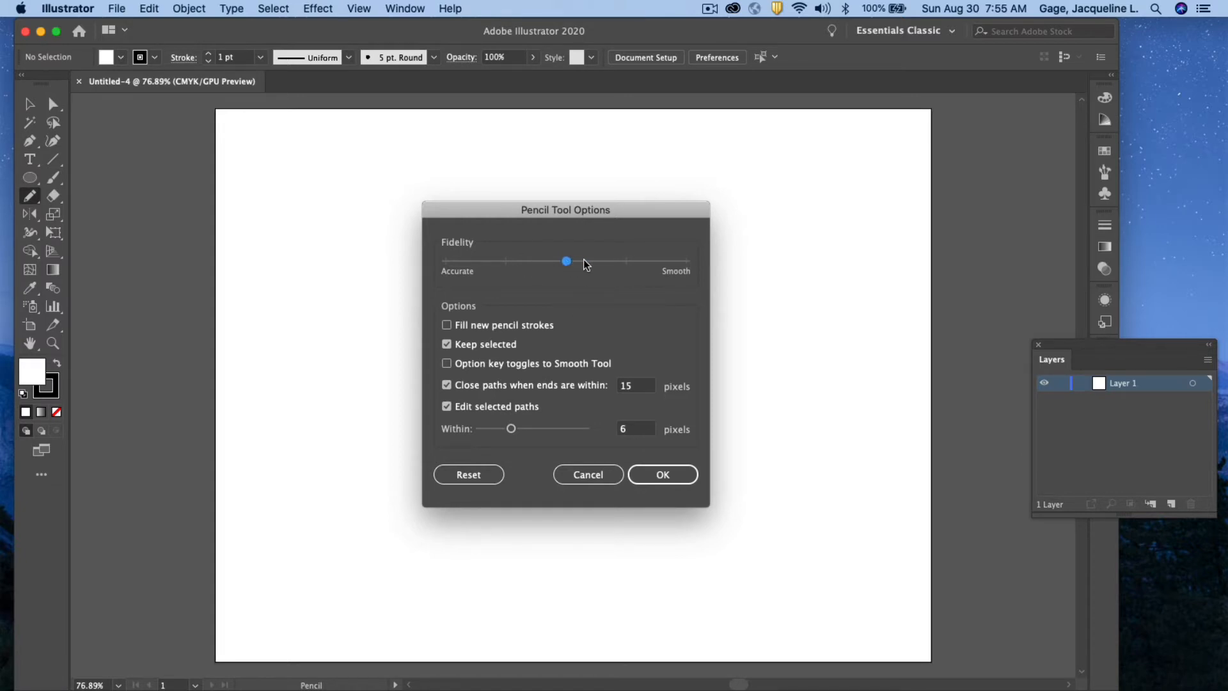
left_click_drag(570, 268, 684, 263)
left_click_drag(683, 263, 571, 272)
left_click(664, 474)
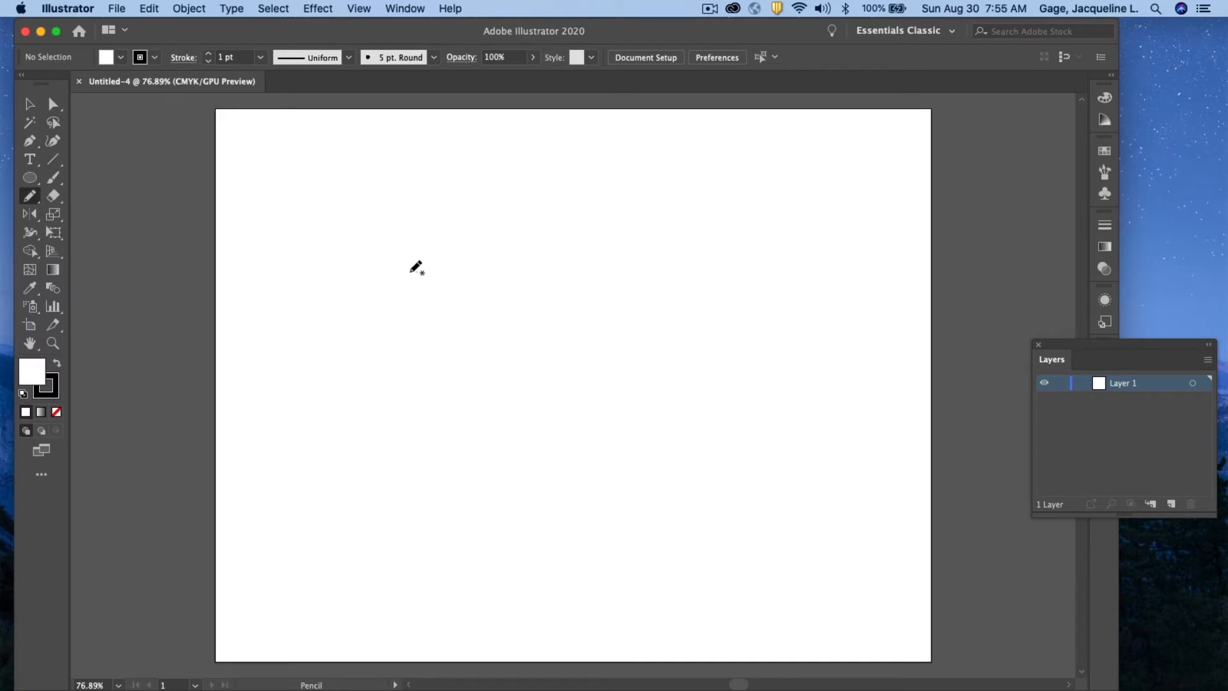
Draw a trial freehand fish outline with the Pencil tool, then delete it
mouse_move(418, 271)
left_mouse_down()
mouse_move(345, 300)
mouse_move(337, 337)
mouse_move(364, 374)
mouse_move(402, 389)
mouse_move(450, 380)
mouse_move(513, 341)
mouse_move(603, 249)
mouse_move(580, 373)
mouse_move(536, 291)
mouse_move(419, 271)
left_mouse_up()
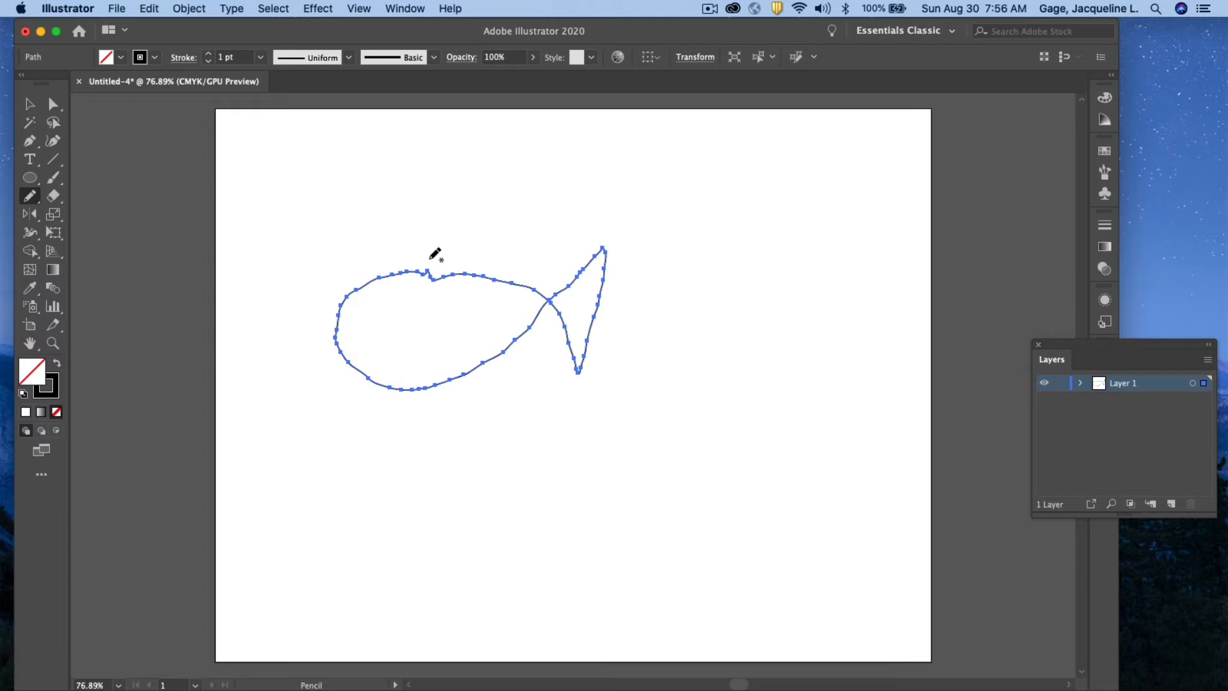
key("Delete")
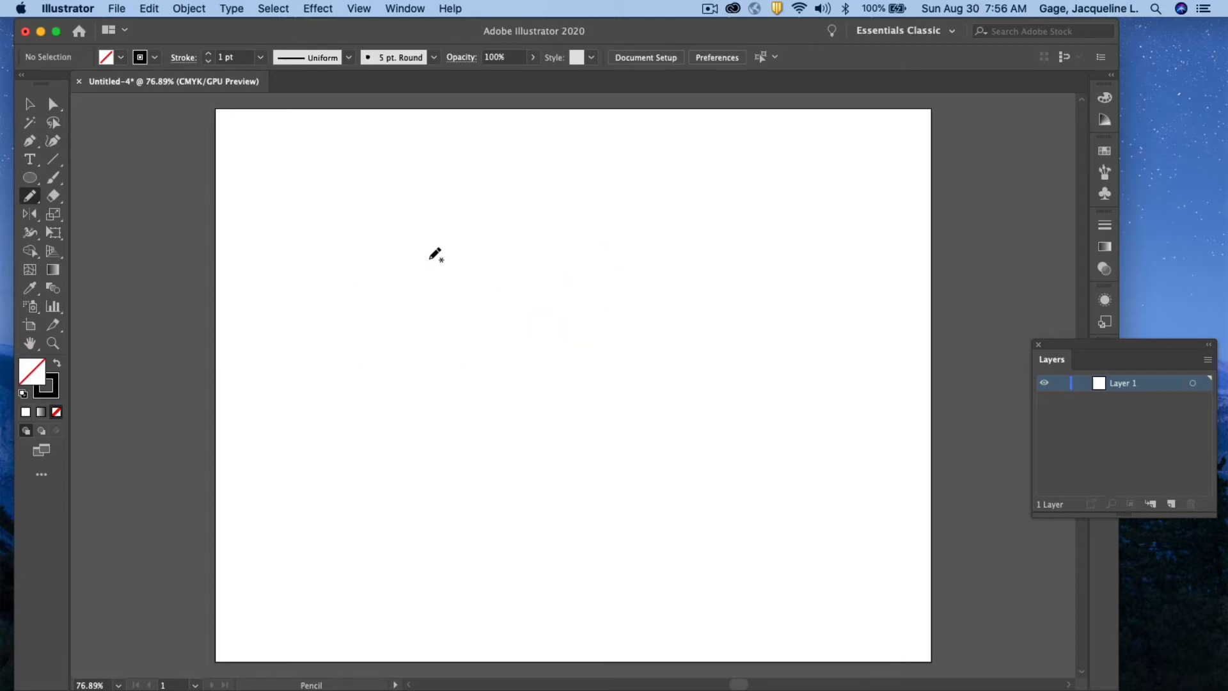
Set the Pencil tool's Fidelity to the midpoint between Accurate and Smooth
left_click(33, 200)
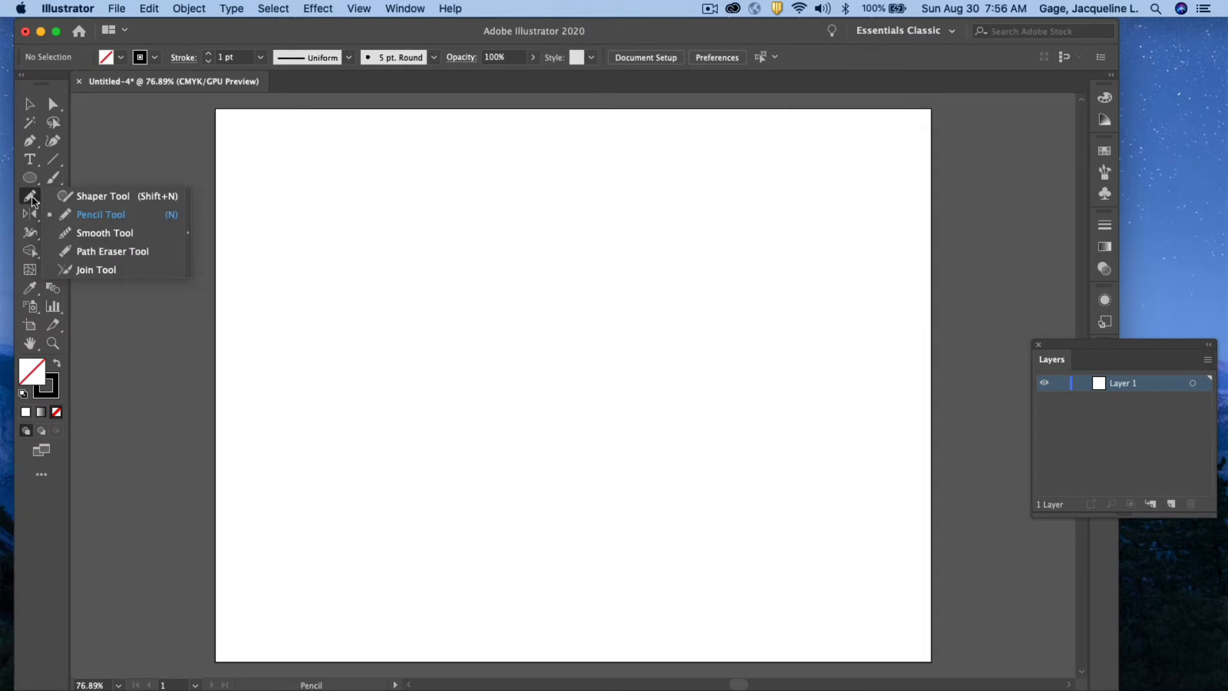
double_click(30, 198)
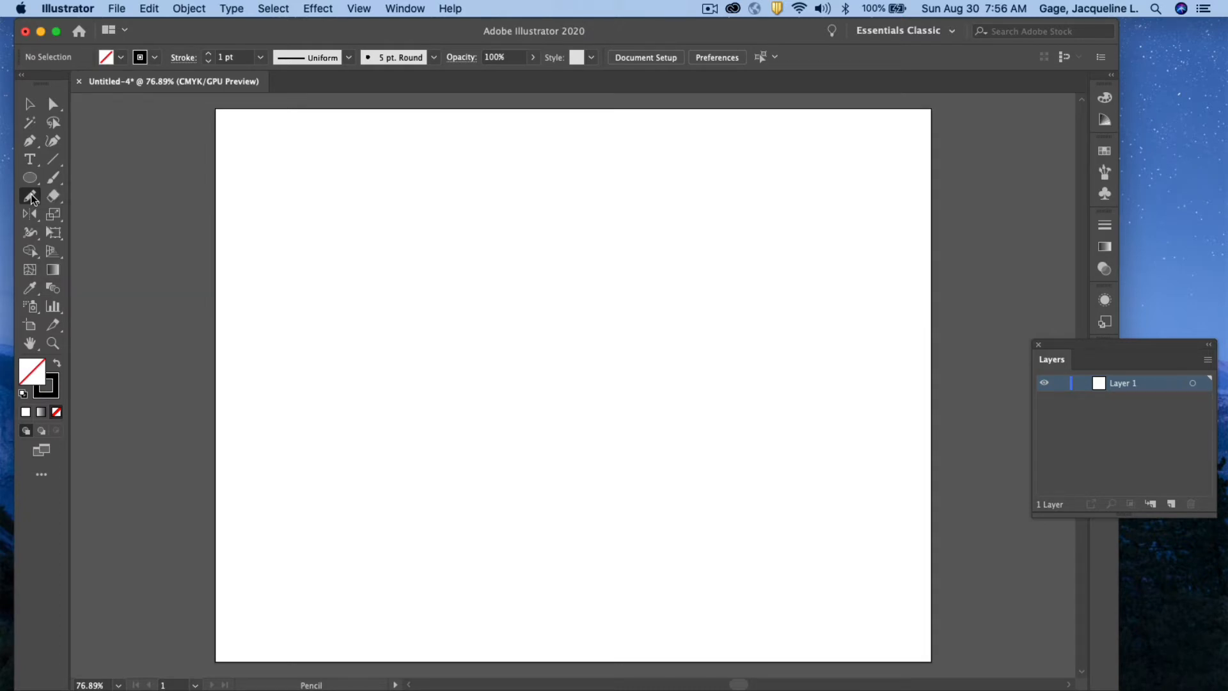
left_click_drag(446, 261, 547, 263)
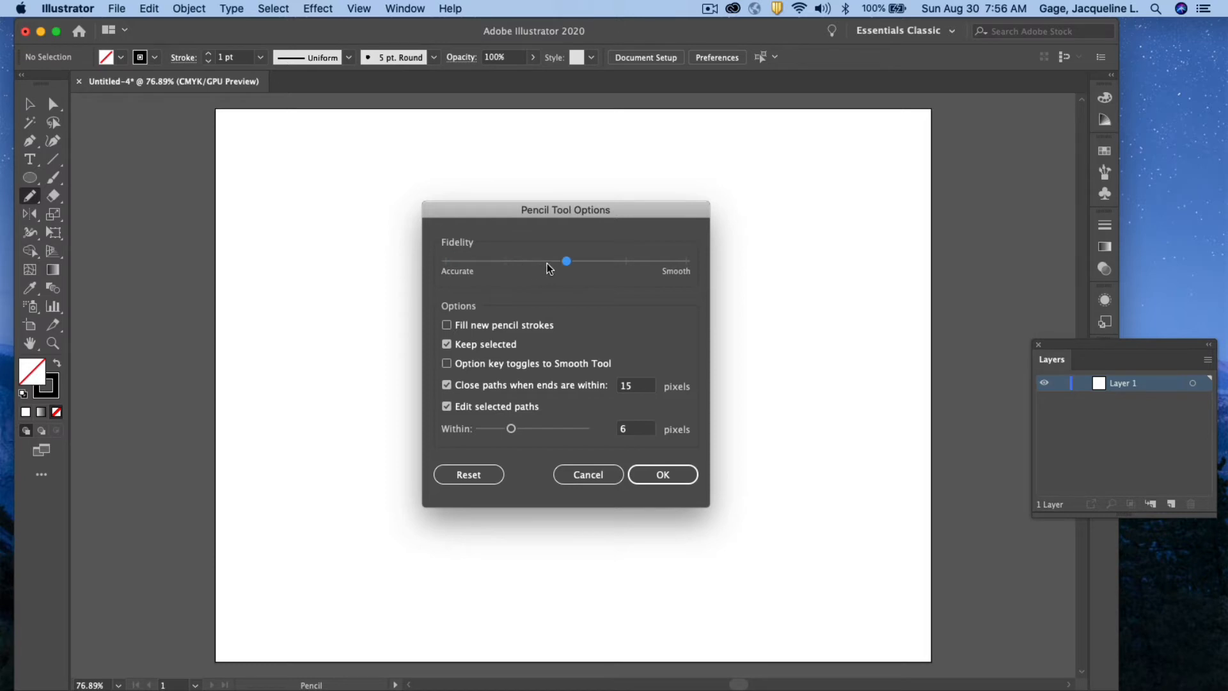
left_click(659, 475)
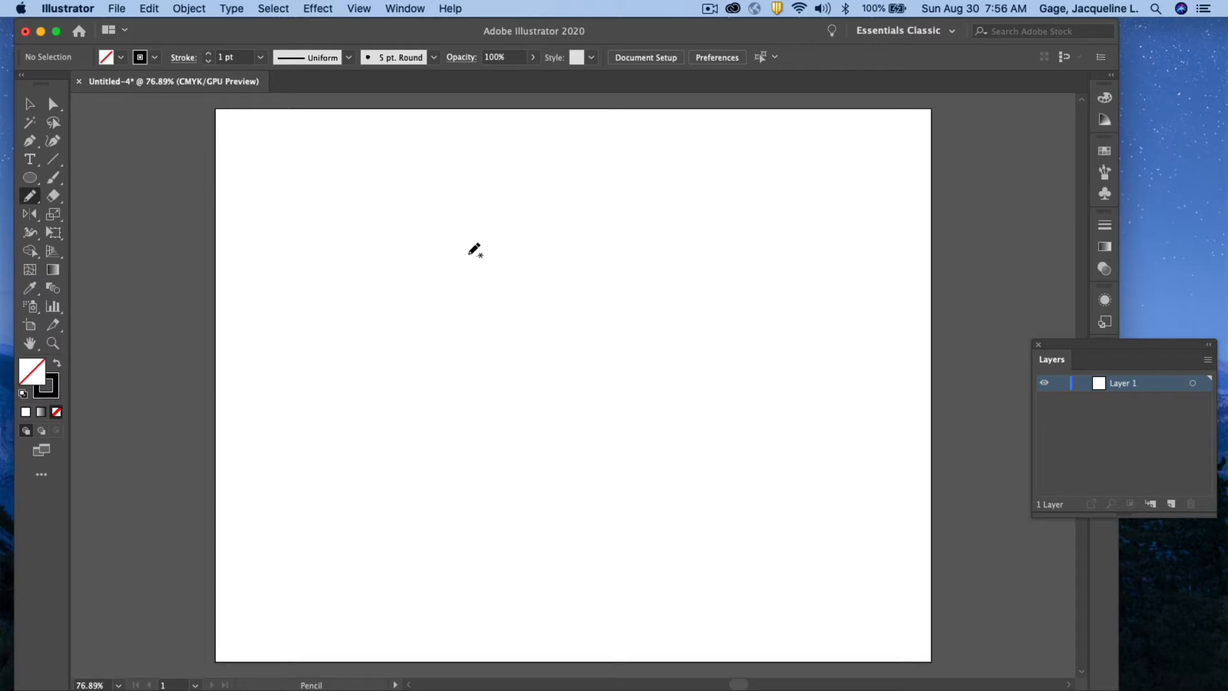
Draw a second, closed fish outline near the artboard's upper middle with the Pencil tool, then delete it
mouse_move(478, 255)
left_mouse_down()
mouse_move(366, 288)
mouse_move(351, 329)
mouse_move(415, 384)
mouse_move(489, 387)
mouse_move(574, 336)
mouse_move(684, 217)
mouse_move(649, 387)
mouse_move(644, 341)
mouse_move(600, 295)
mouse_move(481, 254)
left_mouse_up()
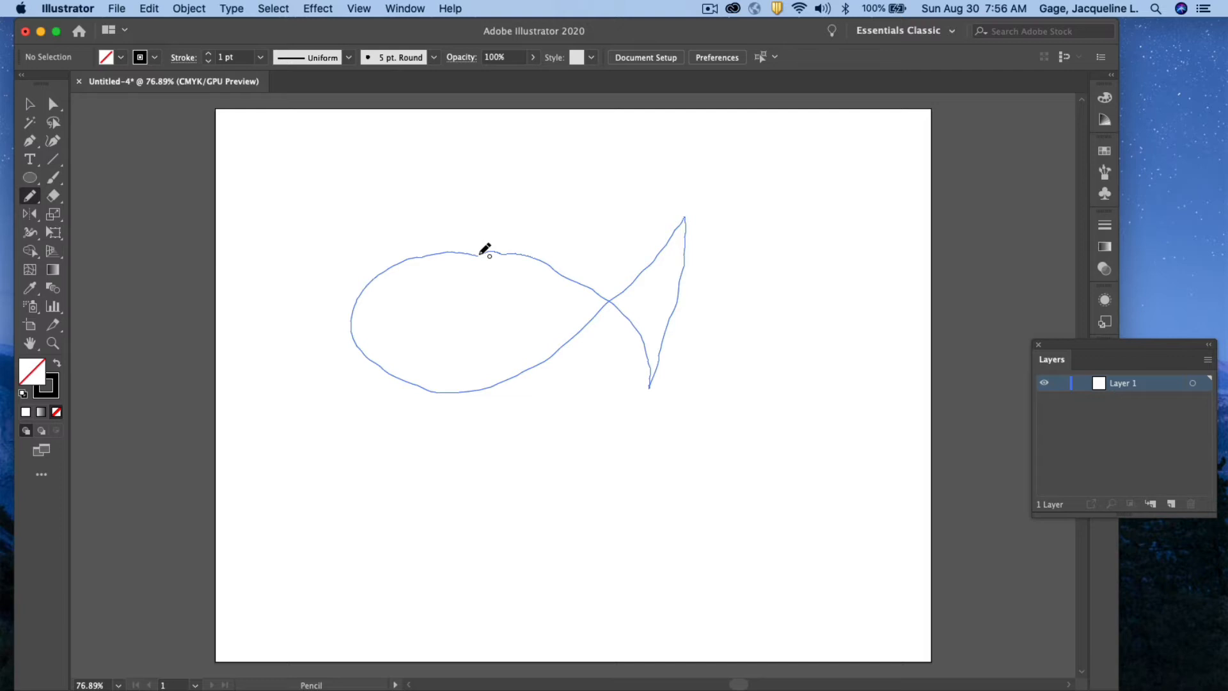
left_click_drag(480, 254, 479, 253)
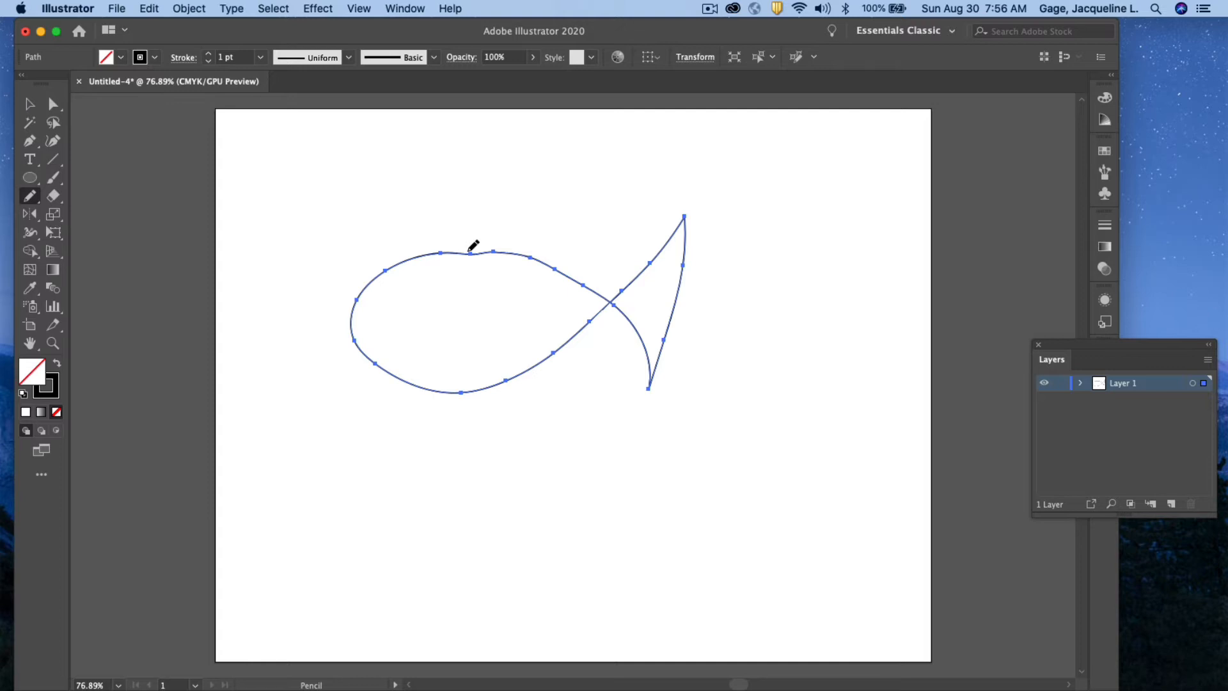
key("Delete")
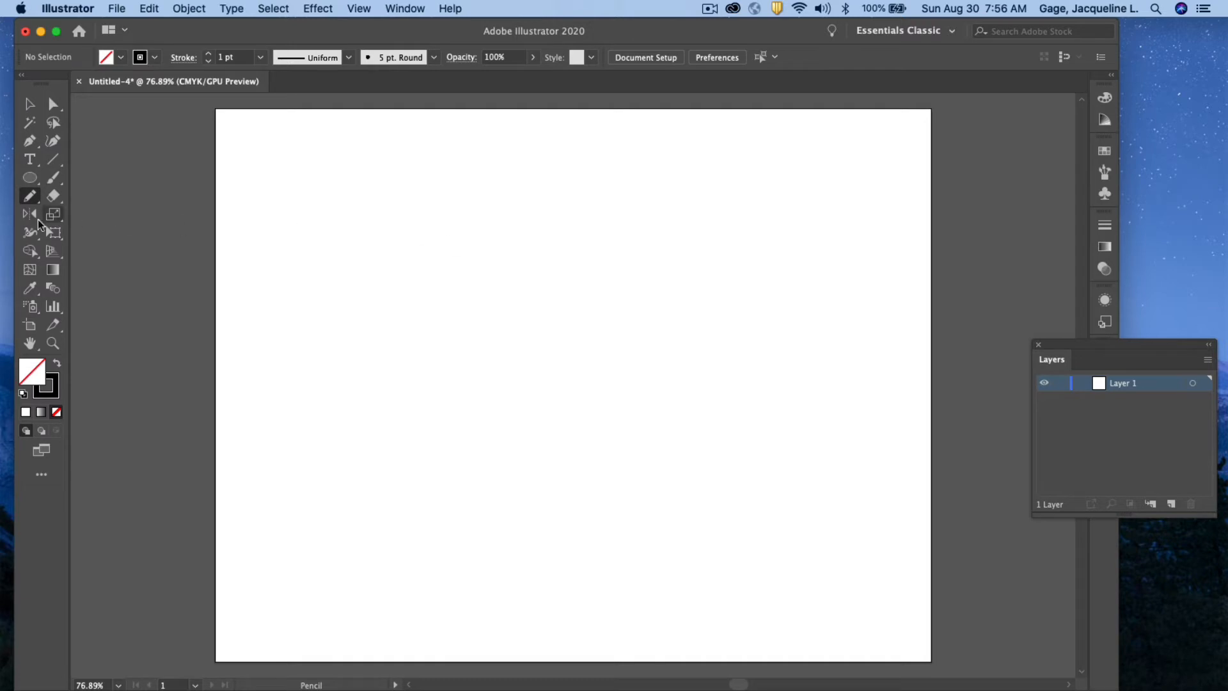
Set the Pencil tool's Fidelity to the Smooth end
double_click(30, 196)
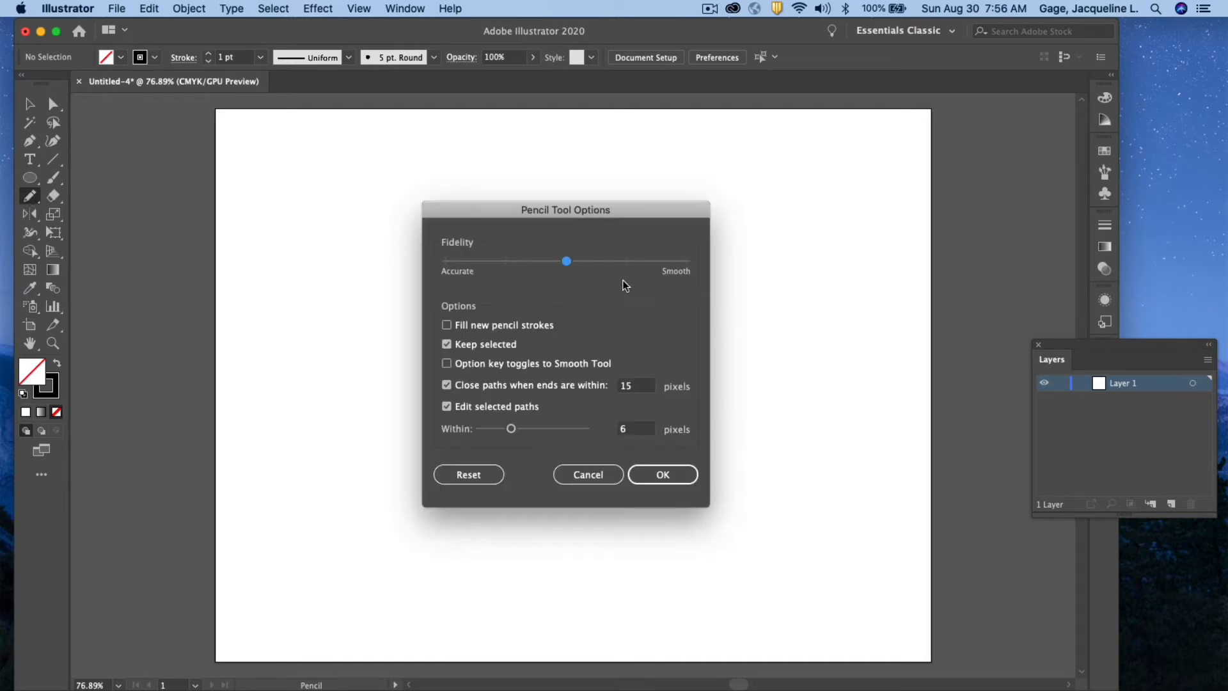
left_click_drag(561, 258, 685, 262)
left_click(661, 475)
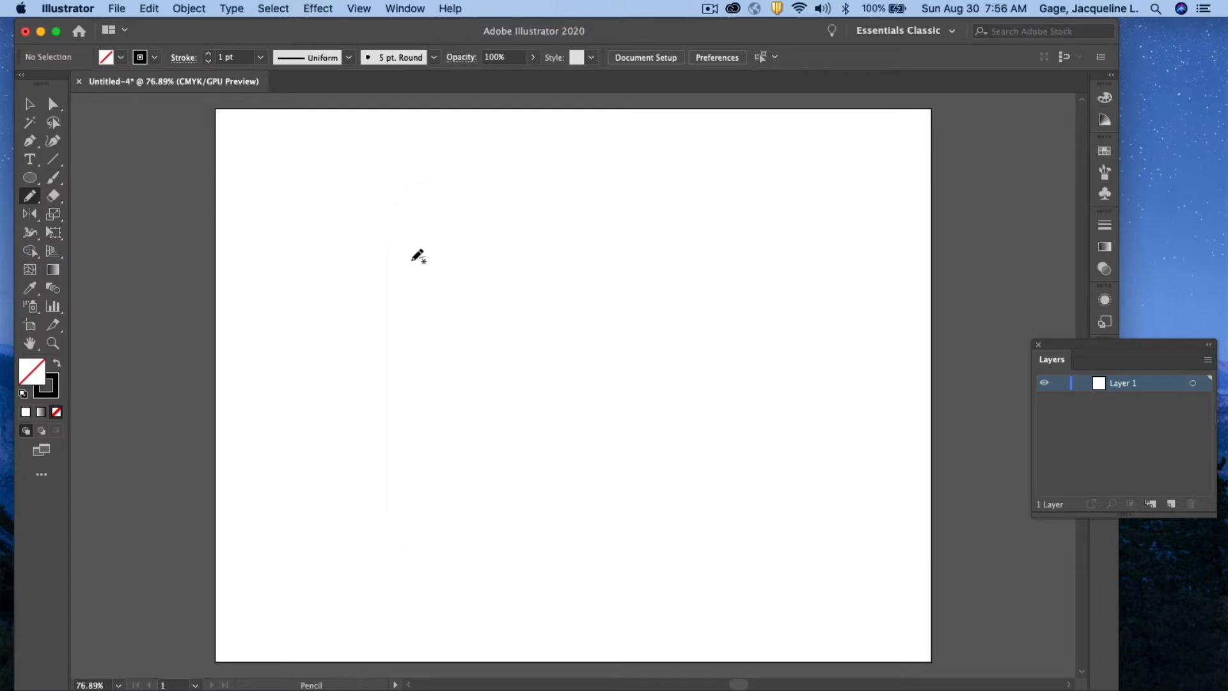
Draw a closed freehand fish outline with the Pencil tool and redraw stretches of its back, head and belly to refine the curves
mouse_move(426, 257)
left_mouse_down()
mouse_move(329, 319)
mouse_move(338, 359)
mouse_move(404, 391)
mouse_move(501, 399)
mouse_move(579, 353)
mouse_move(694, 211)
mouse_move(680, 400)
mouse_move(668, 416)
mouse_move(551, 289)
mouse_move(436, 256)
left_mouse_up()
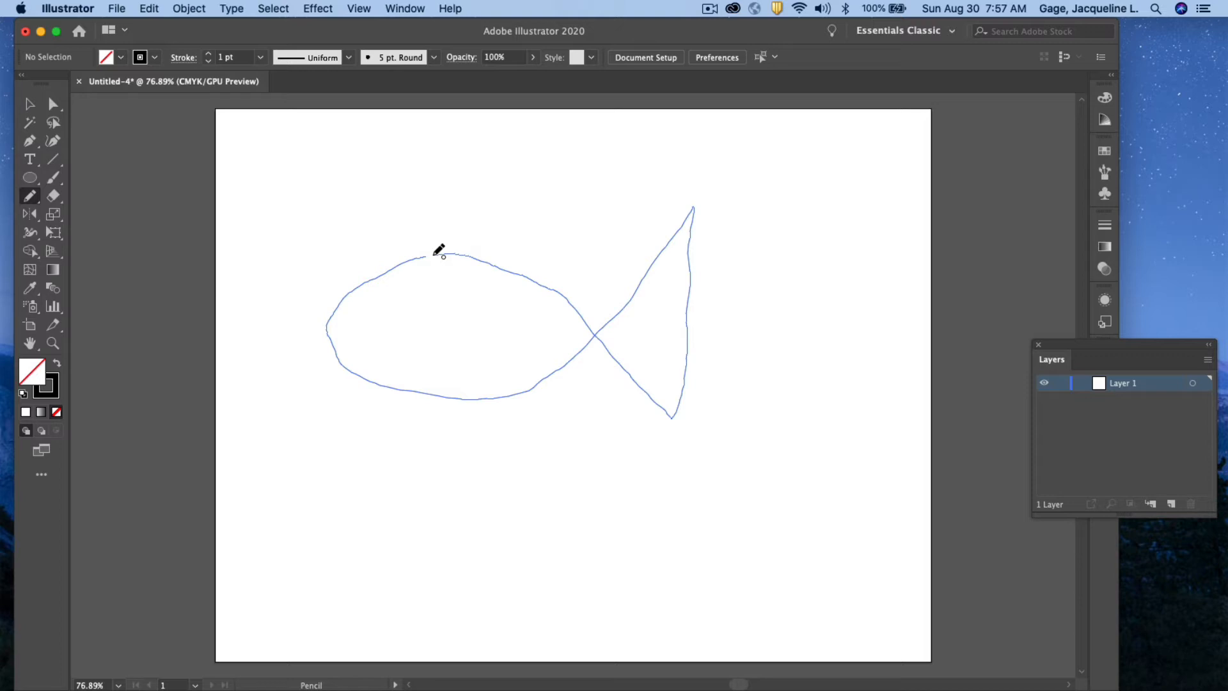
left_click_drag(439, 250, 438, 249)
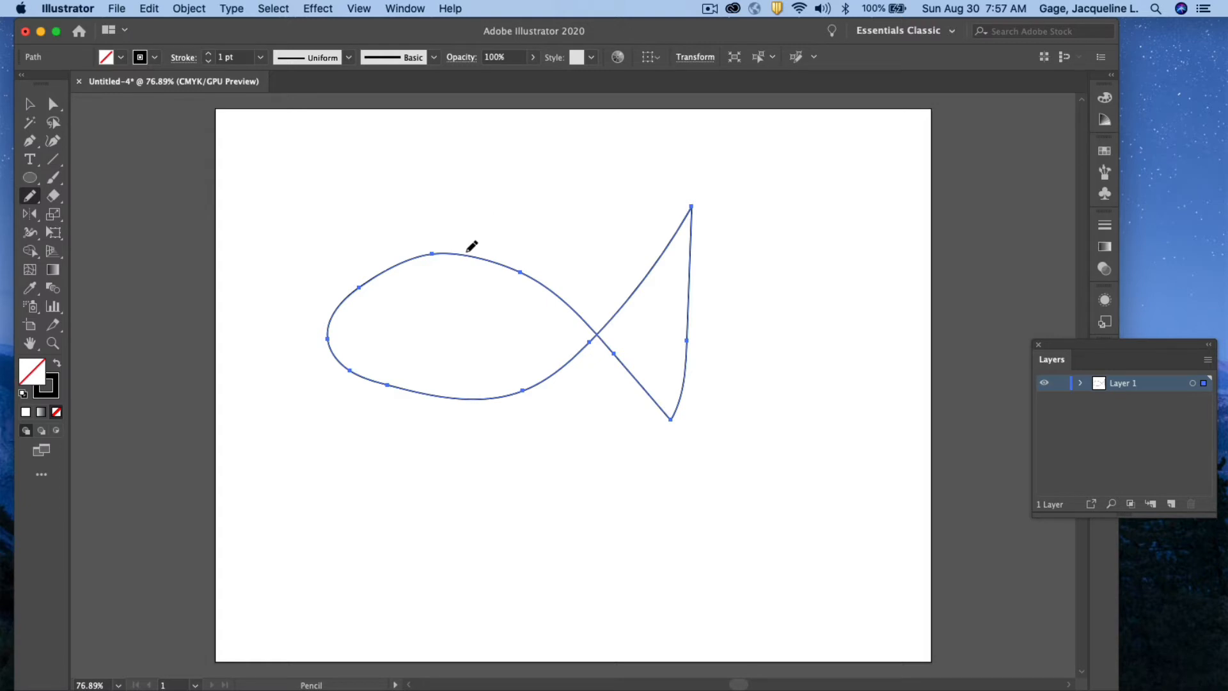
left_click_drag(463, 248, 515, 261)
left_click_drag(421, 254, 480, 254)
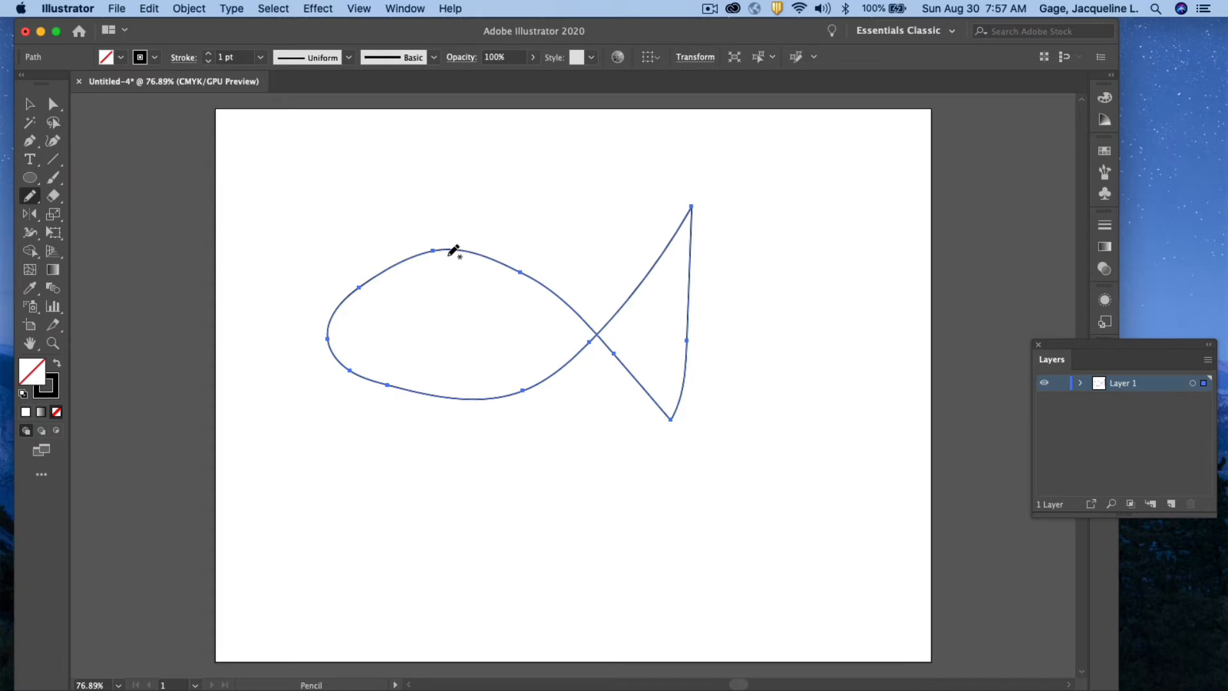
left_click_drag(351, 294, 374, 276)
left_click_drag(387, 384, 507, 390)
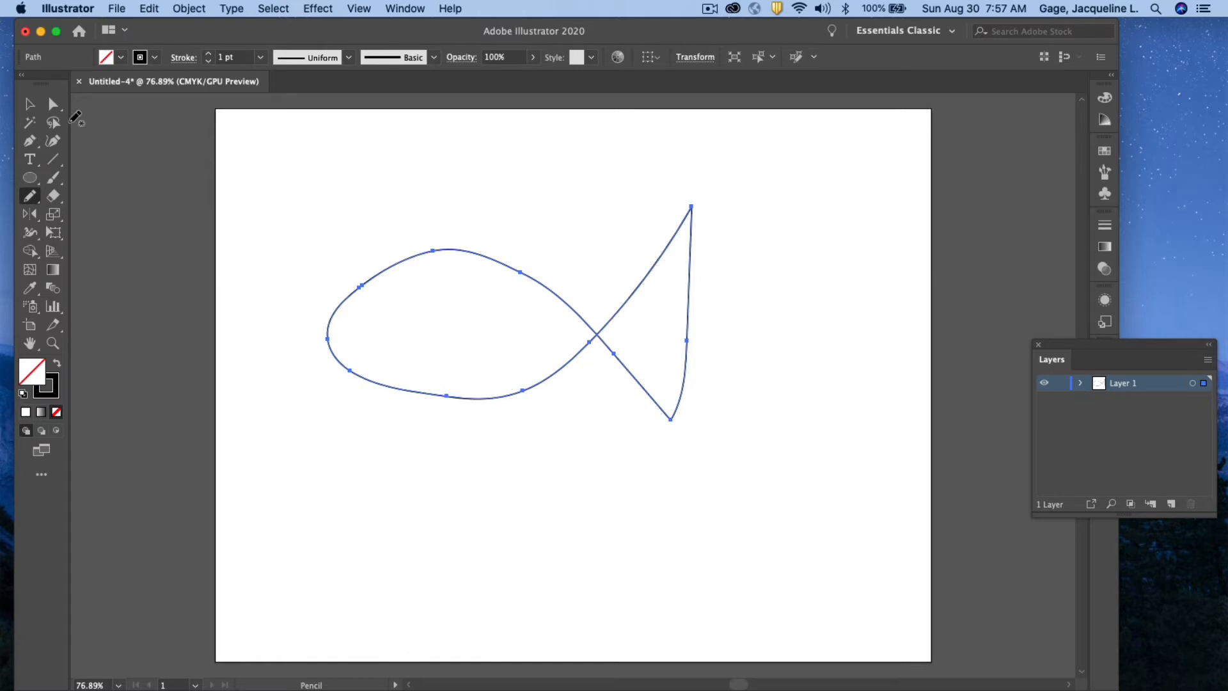
Reshape the fish's belly and tail edge by moving anchor points and handles with the Direct Selection tool, and adjust the back's handle
left_click(53, 106)
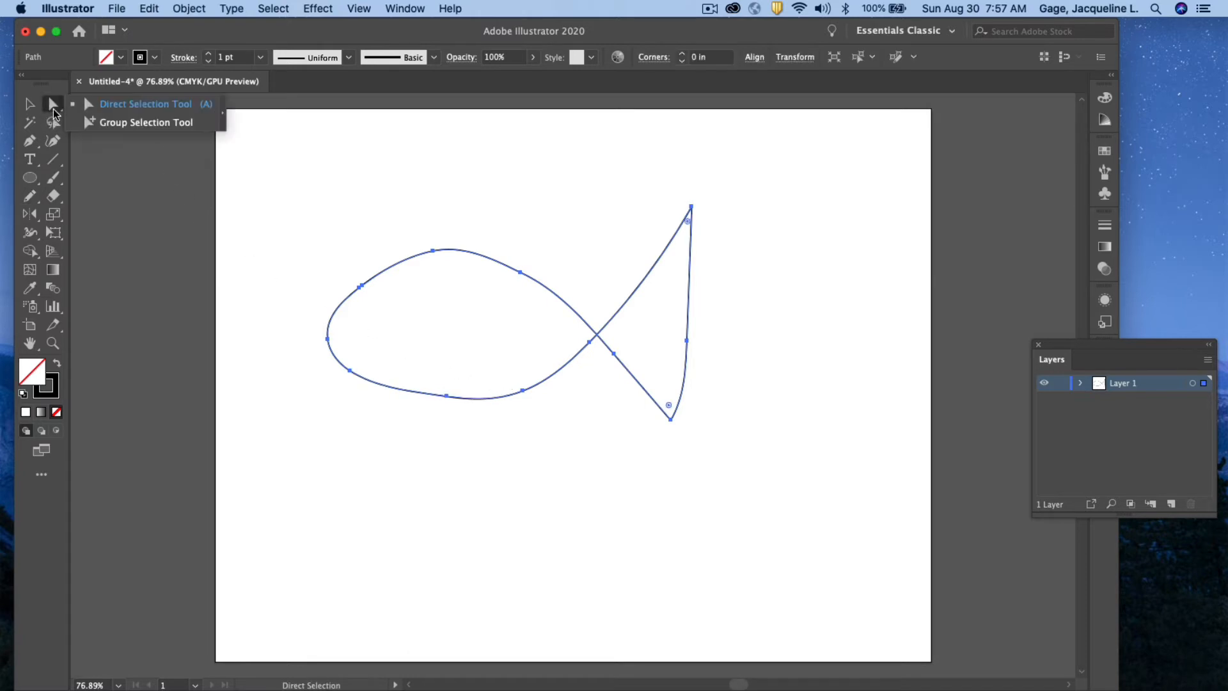
left_click(99, 104)
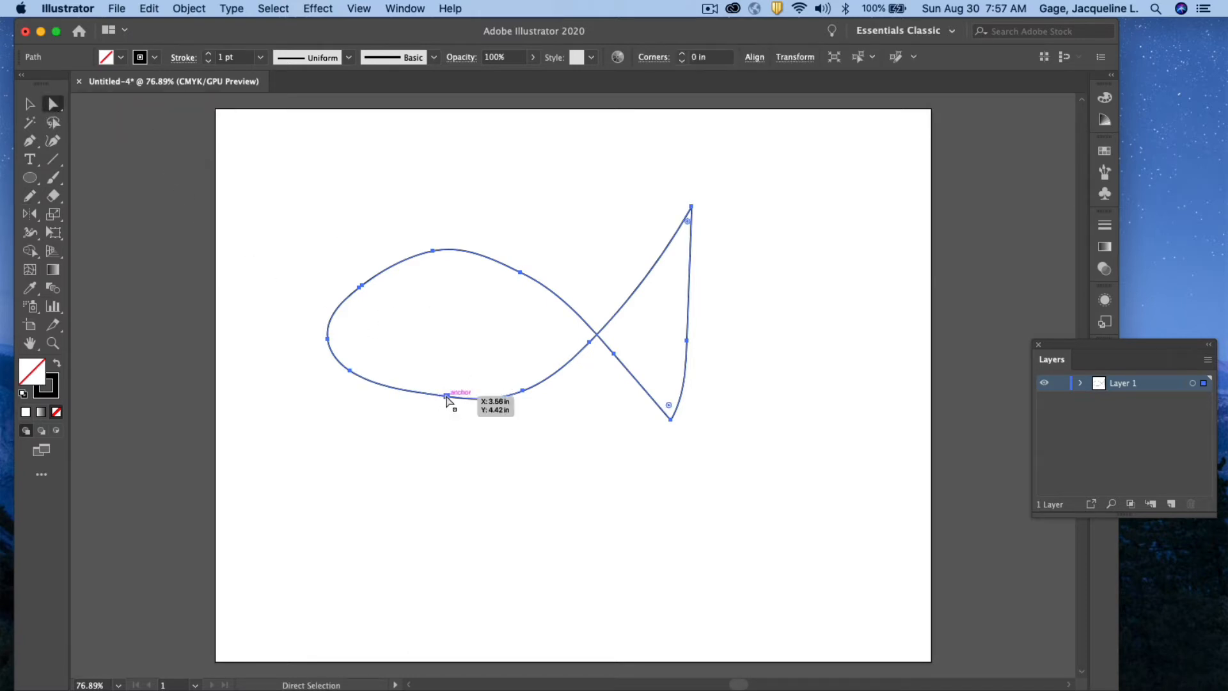
left_click_drag(447, 396, 409, 407)
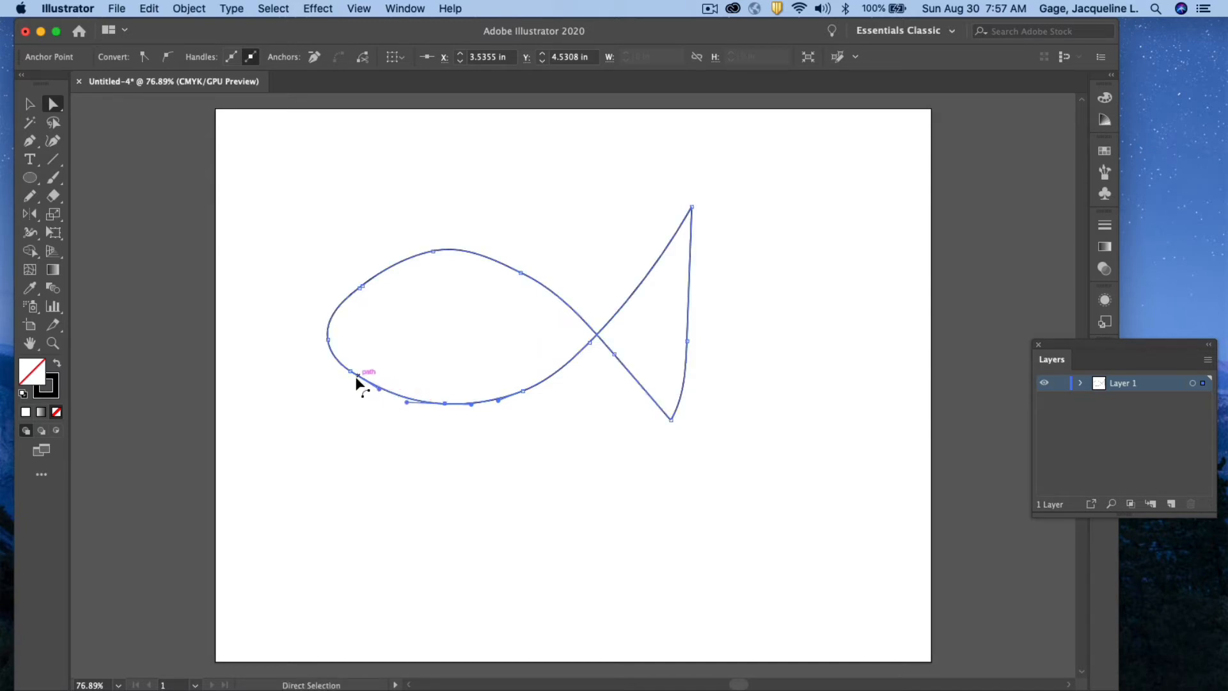
left_click(520, 273)
left_click_drag(498, 262, 493, 256)
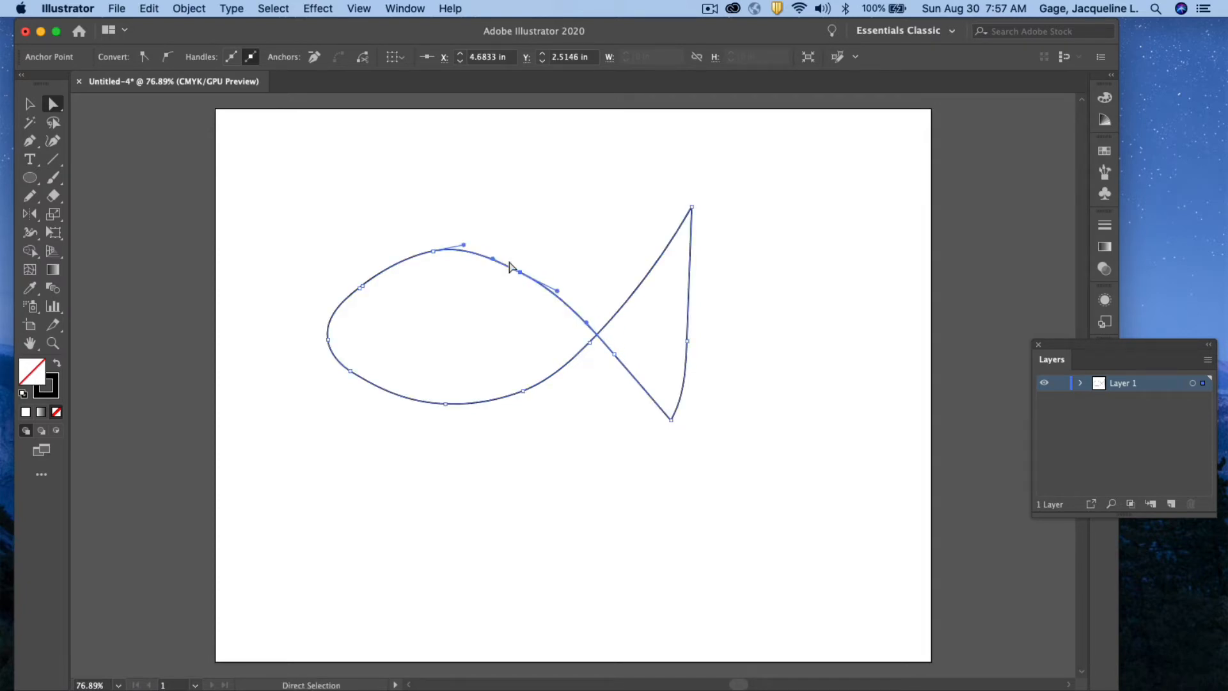
left_click(687, 341)
left_click_drag(687, 344, 683, 344)
mouse_move(685, 397)
left_mouse_down()
mouse_move(691, 406)
mouse_move(678, 401)
left_mouse_up()
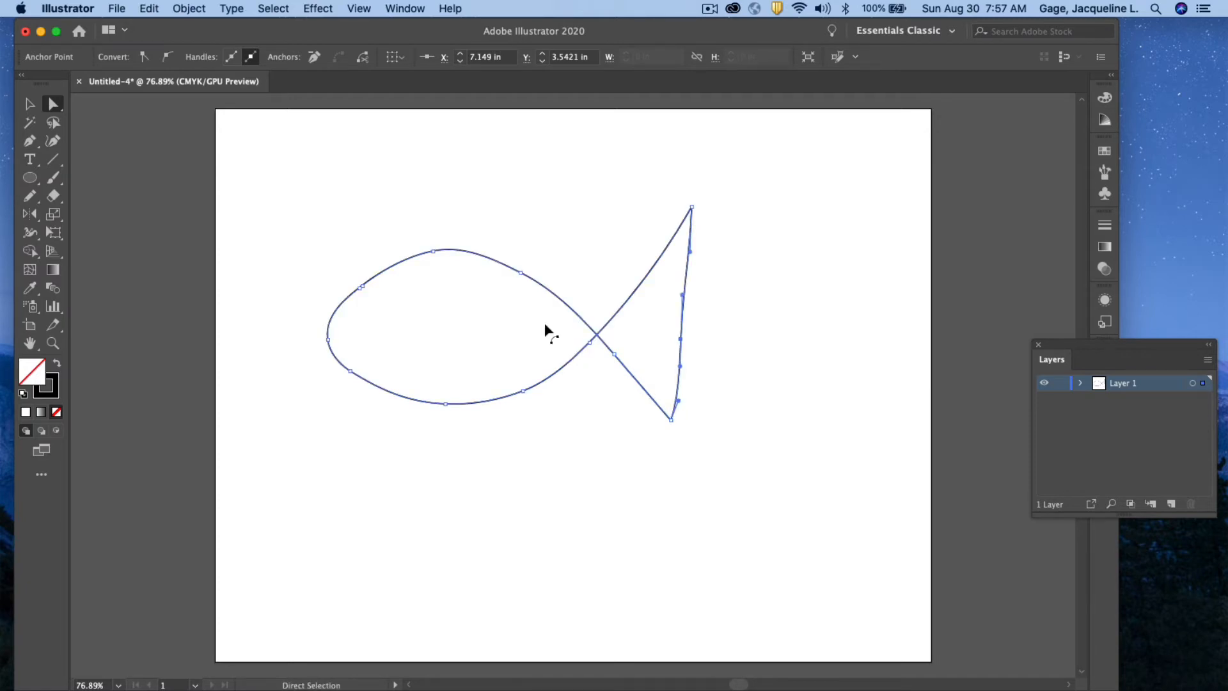
Select the whole fish outline and delete it from the artboard
left_click(29, 103)
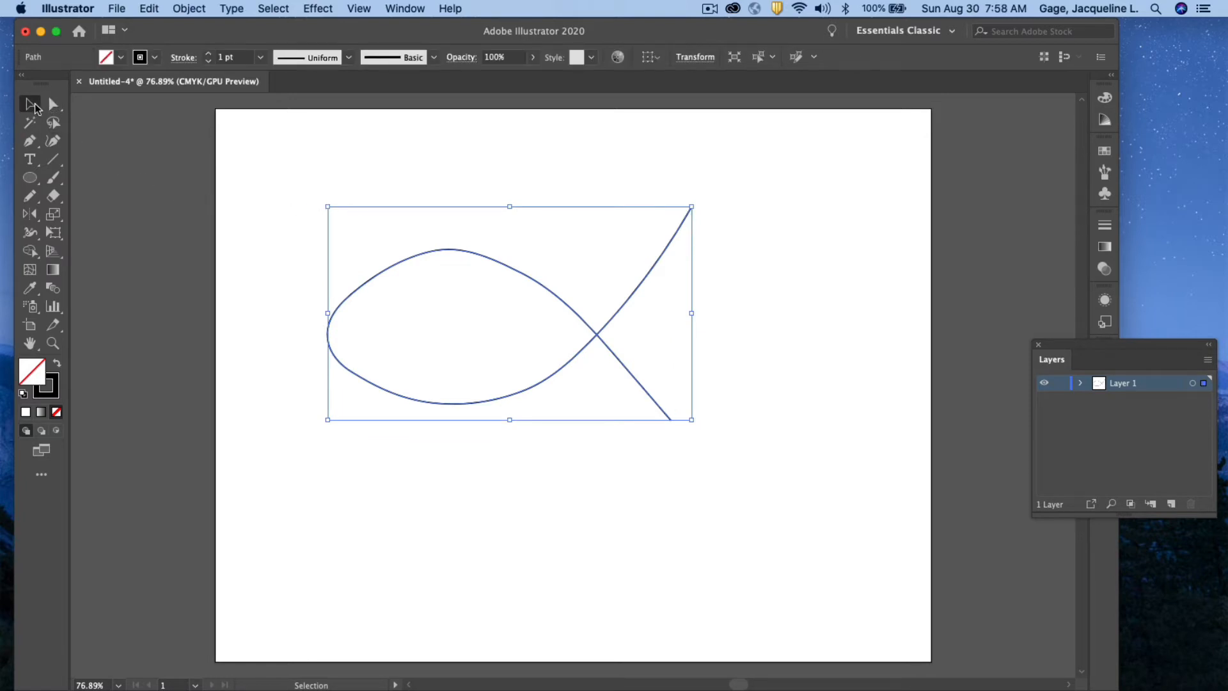
key("Delete")
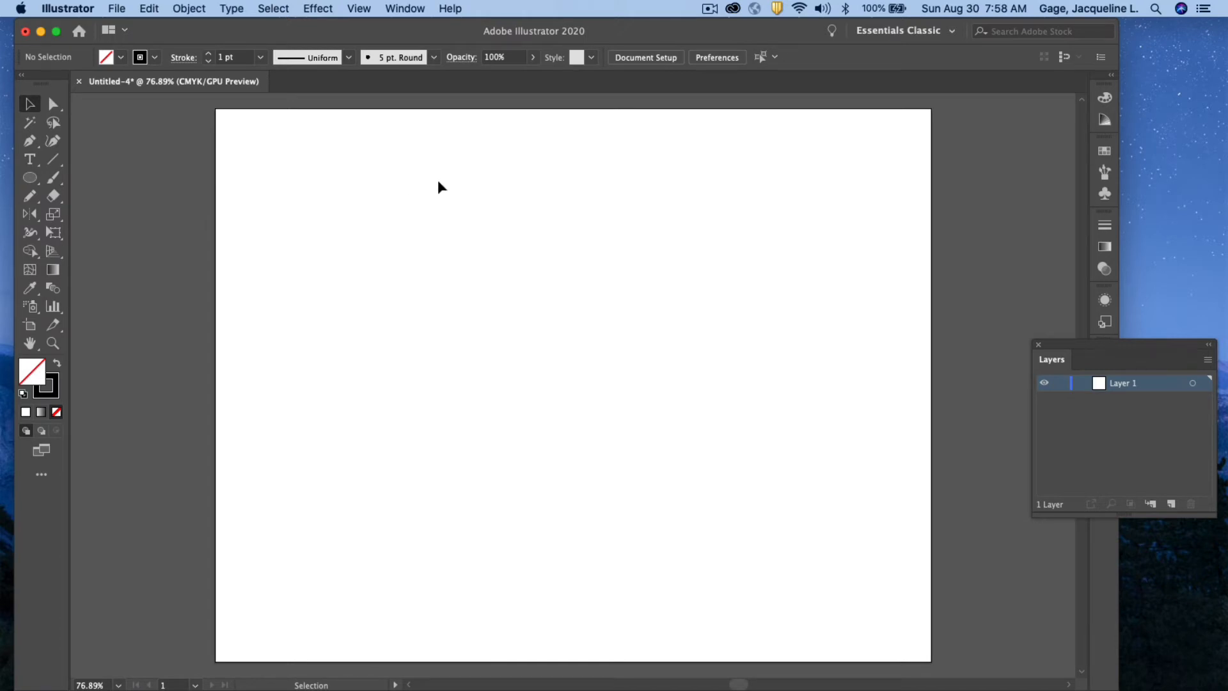
Place the file 05-whale.jpg from the Desktop into the document as a template
left_click(117, 9)
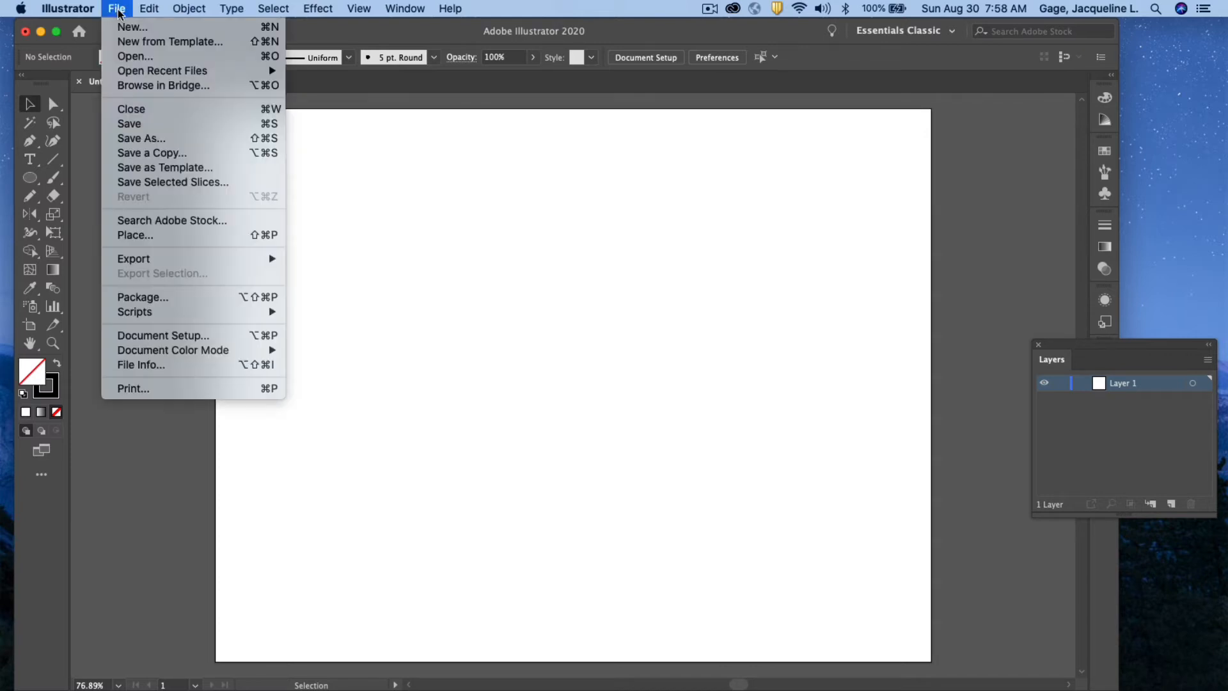
left_click(154, 242)
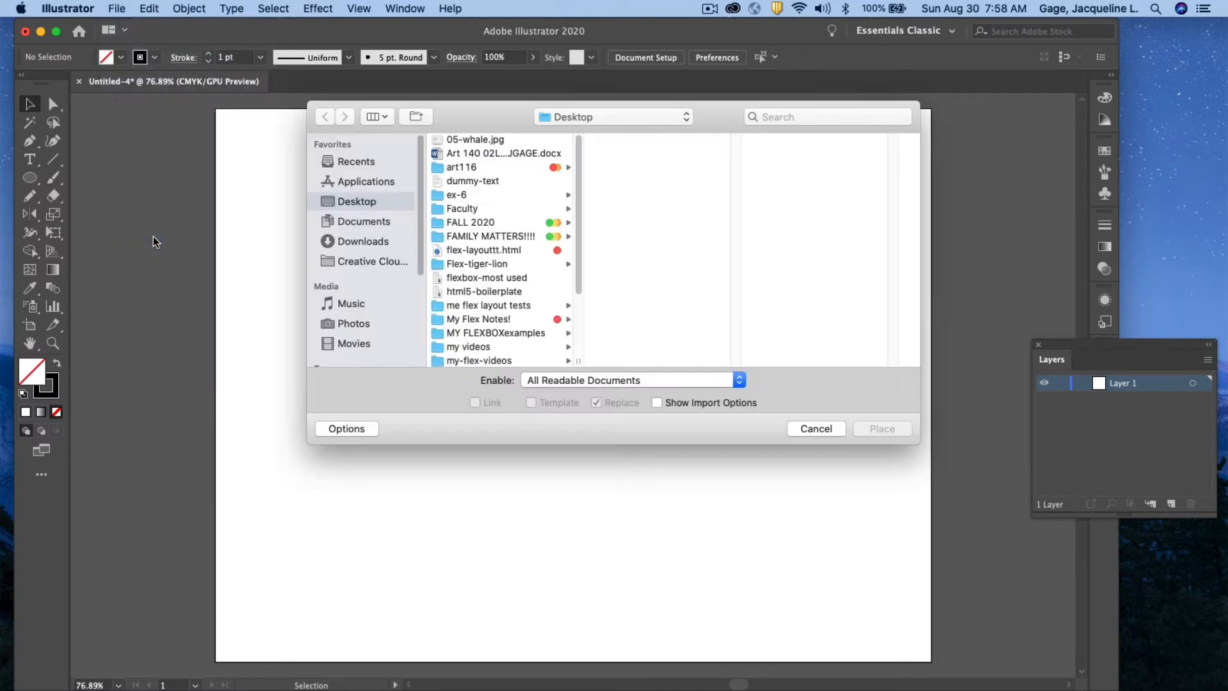
left_click(468, 139)
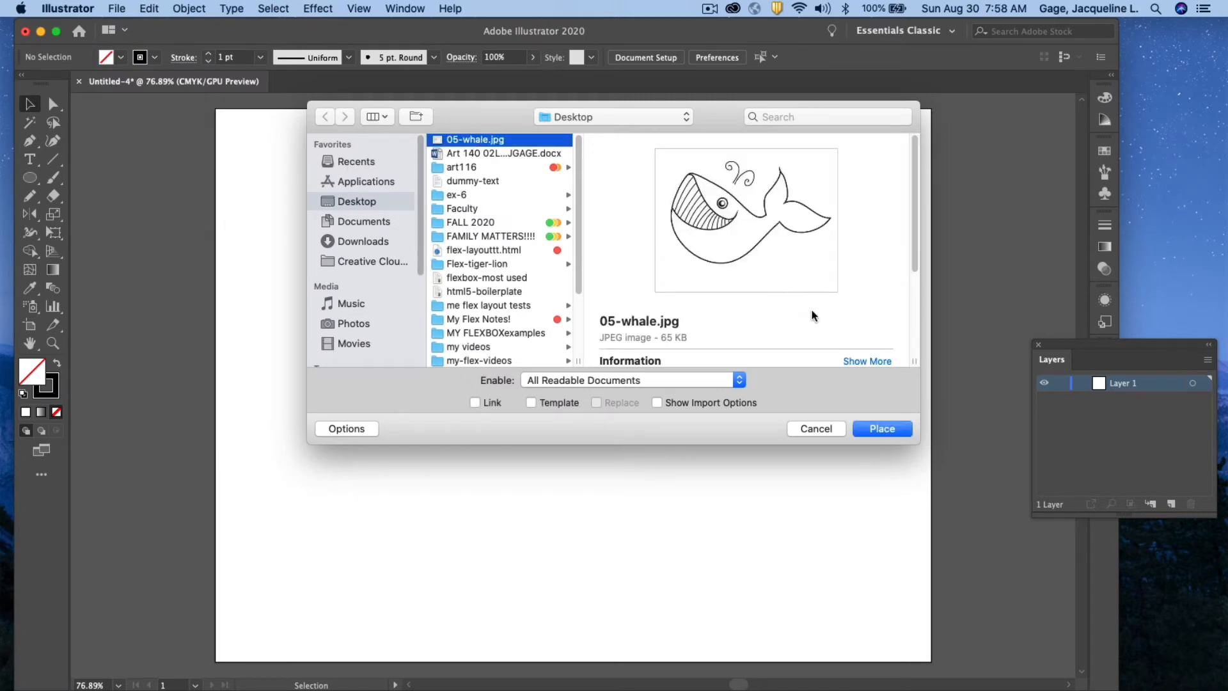
left_click(531, 402)
left_click(889, 427)
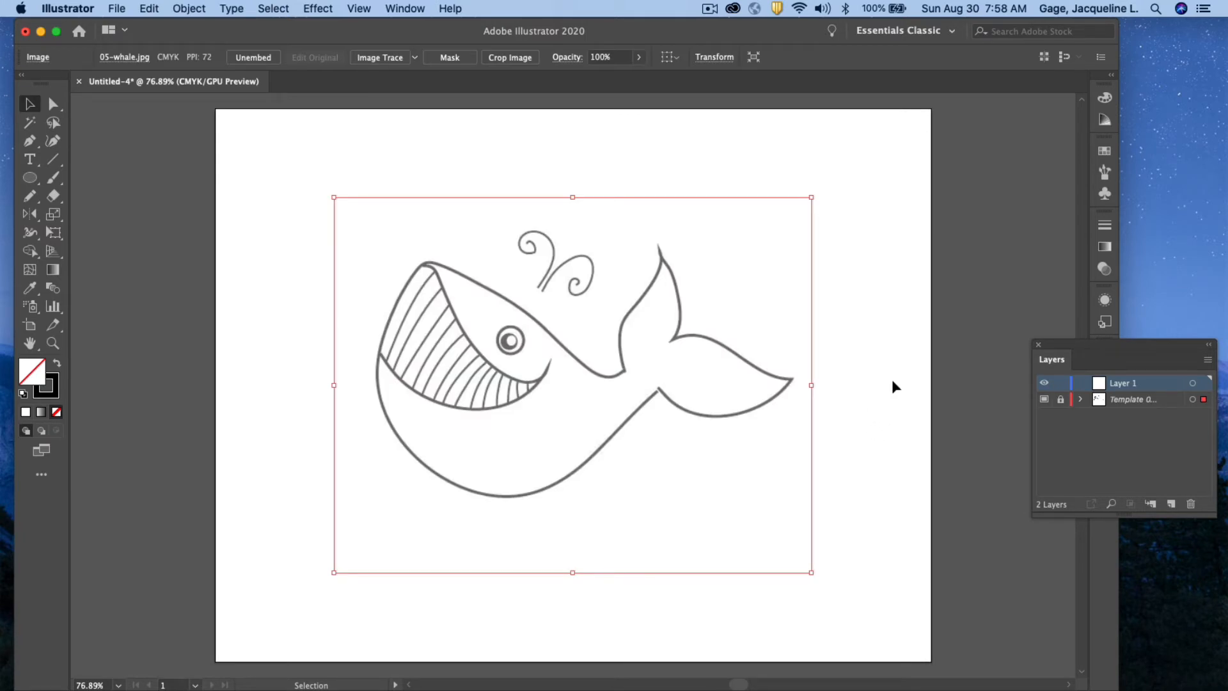
Move the Layers panel beside the whale image, and hide and reshow the template layer
left_click_drag(1074, 348, 881, 192)
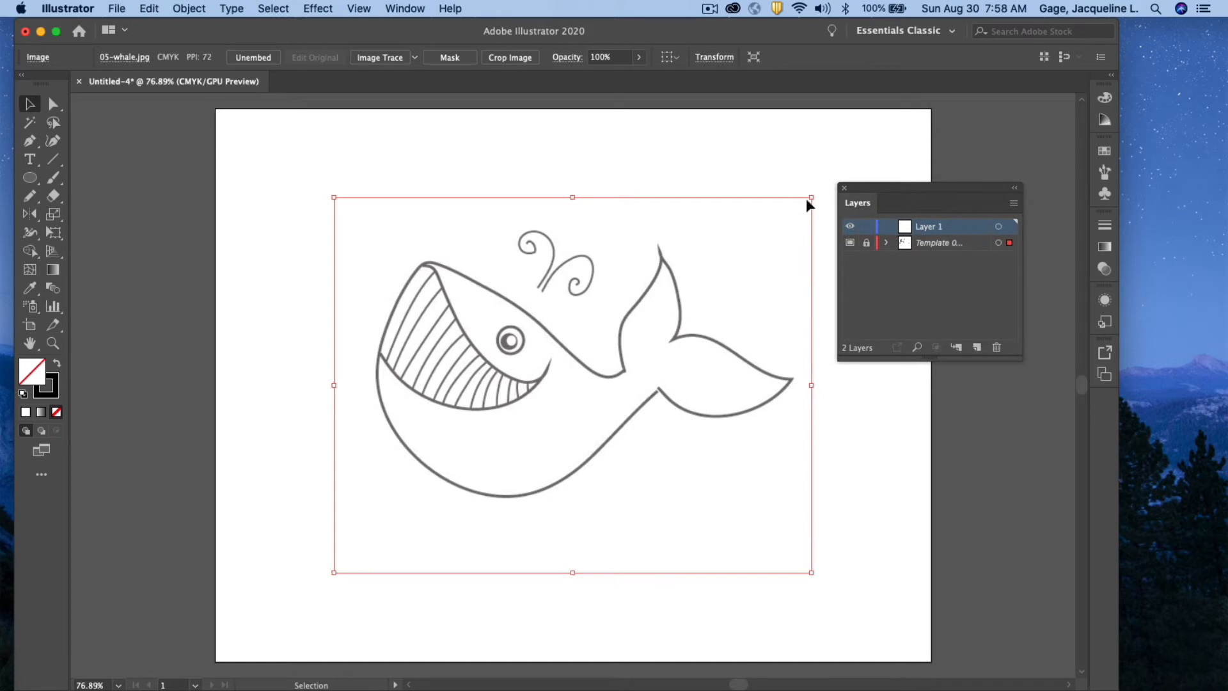
left_click(406, 9)
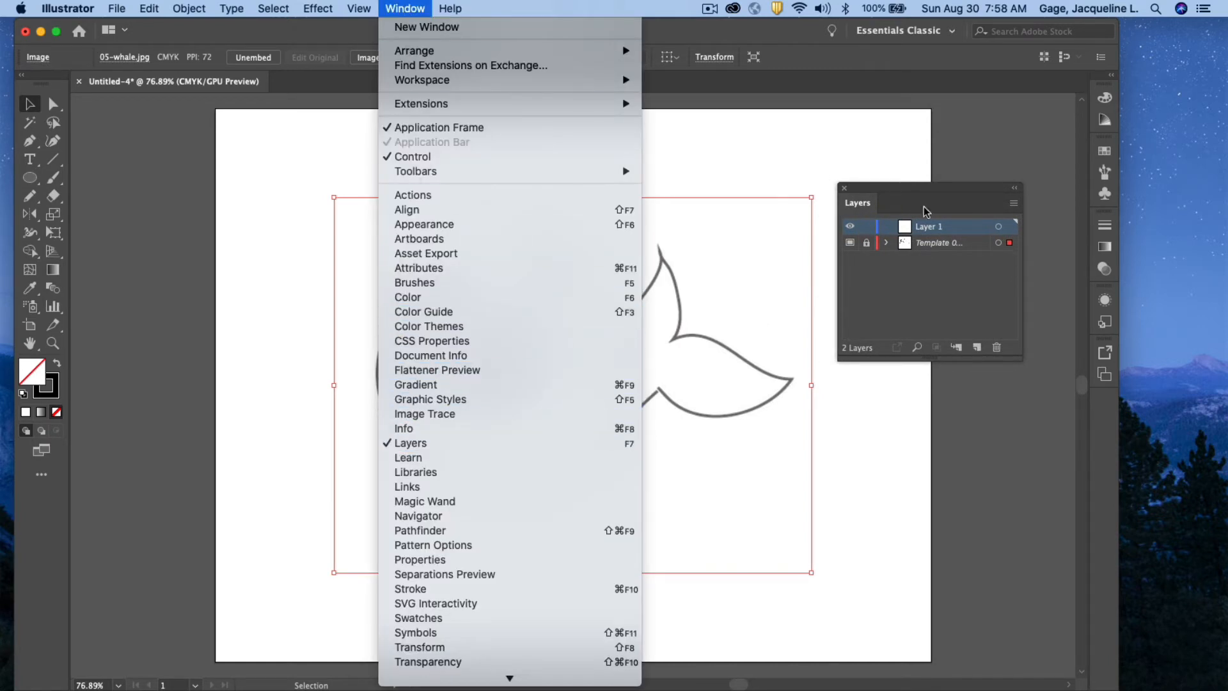
left_click(844, 185)
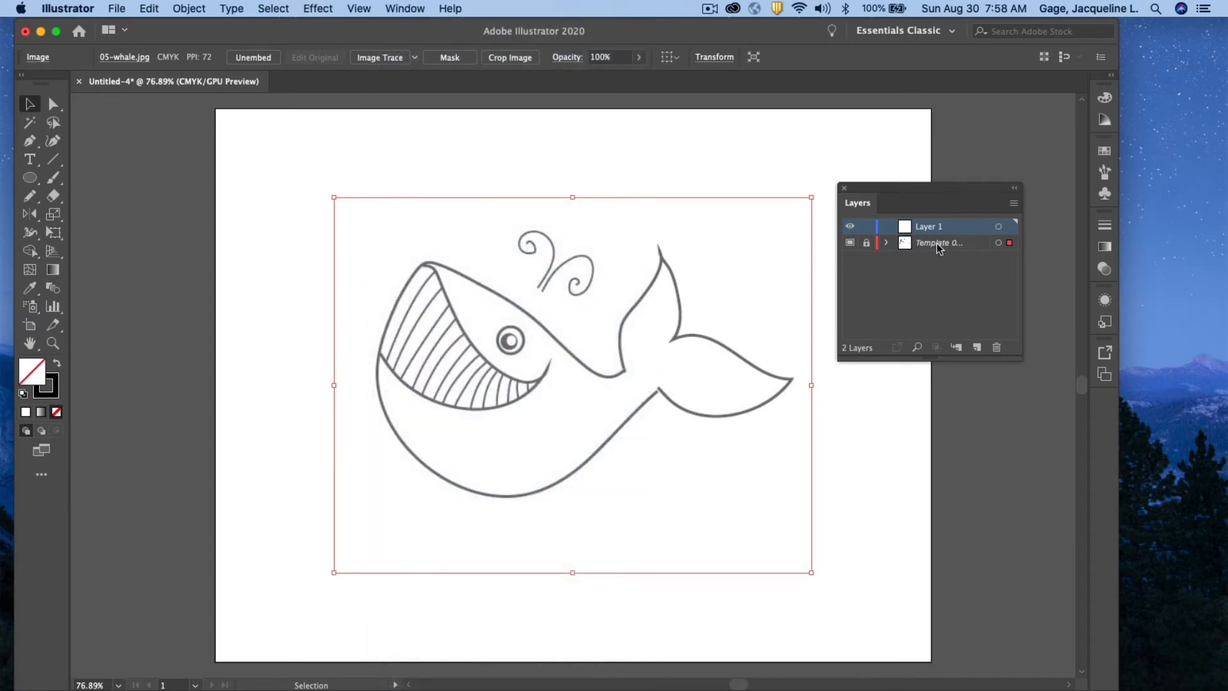
left_click(849, 242)
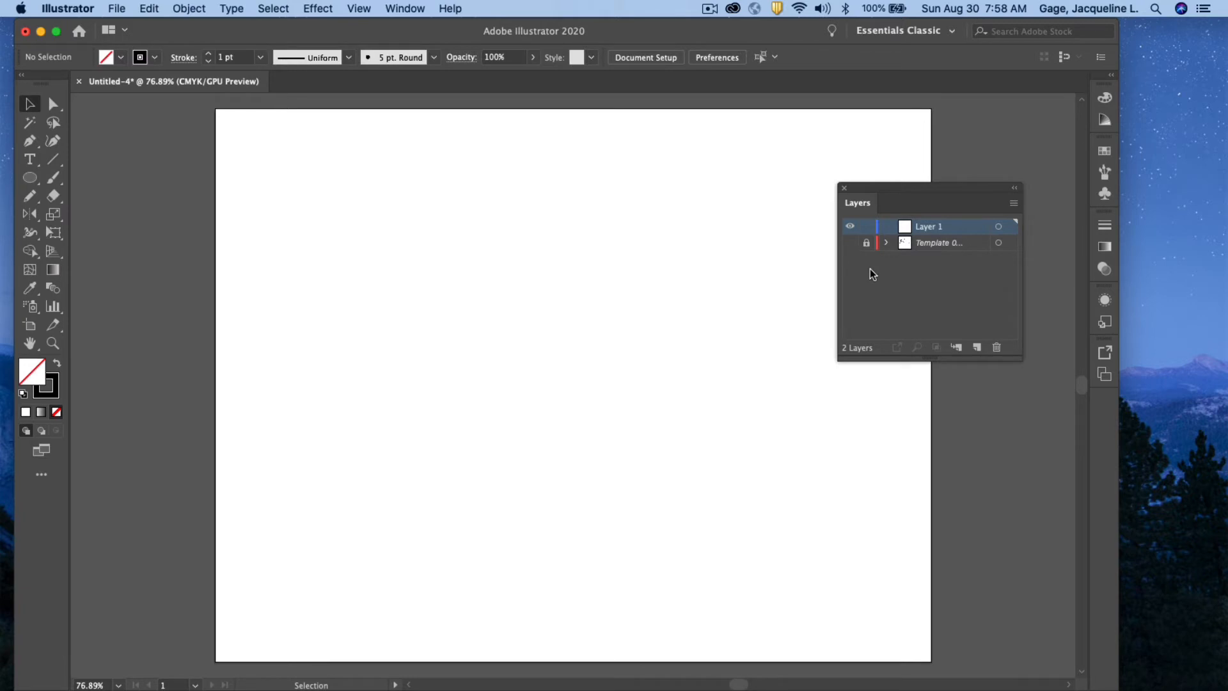
left_click(850, 243)
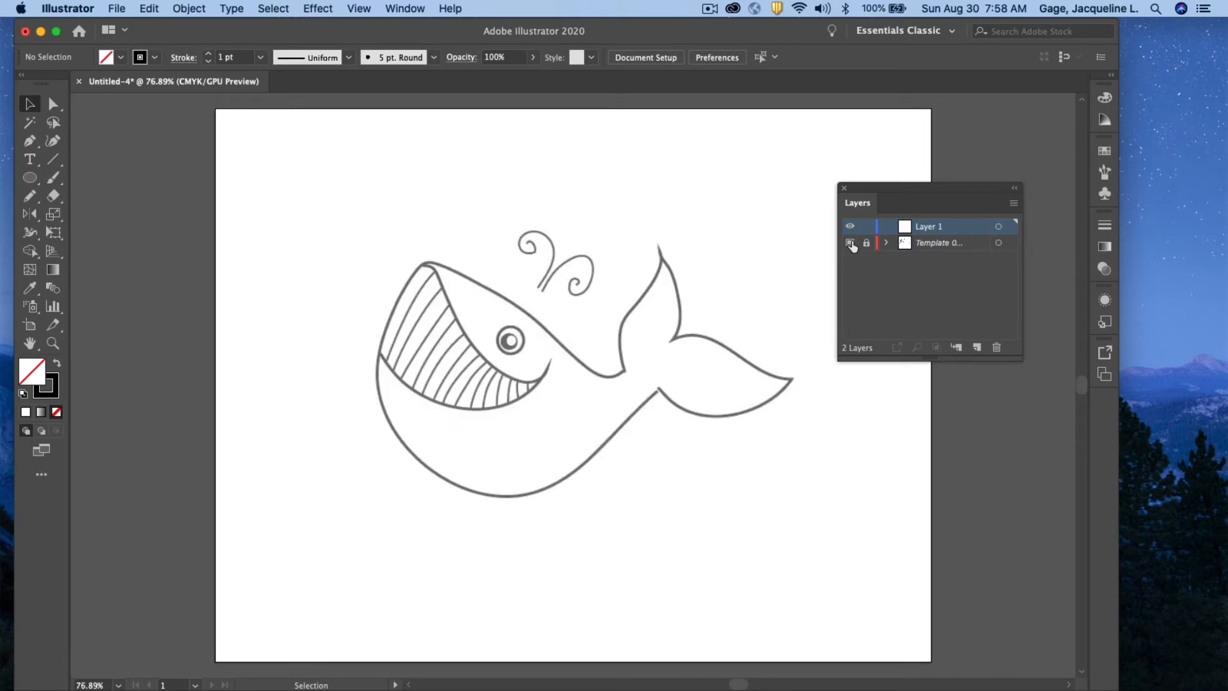
Rename Layer 1 as "drawing" and close the Layers panel
double_click(928, 228)
type("drawing")
left_click(845, 187)
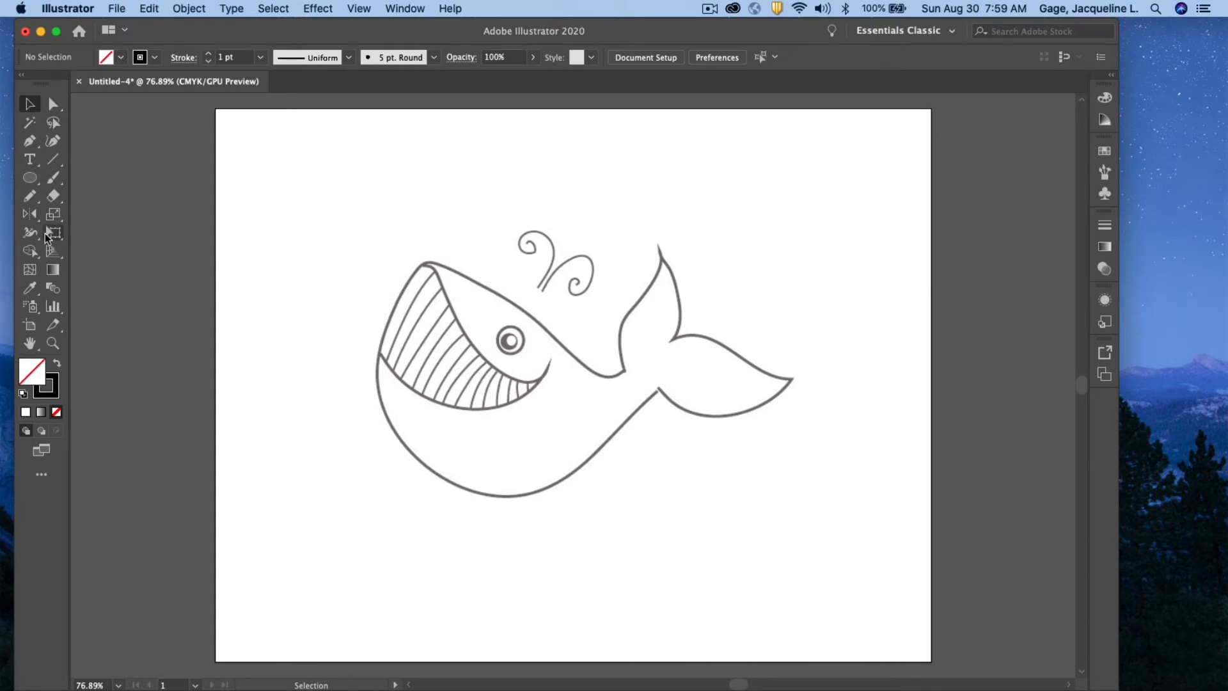
Activate the Pencil tool and review its fidelity, path-closing and path-editing options, accepting the settings
left_click(30, 198)
left_click(29, 200)
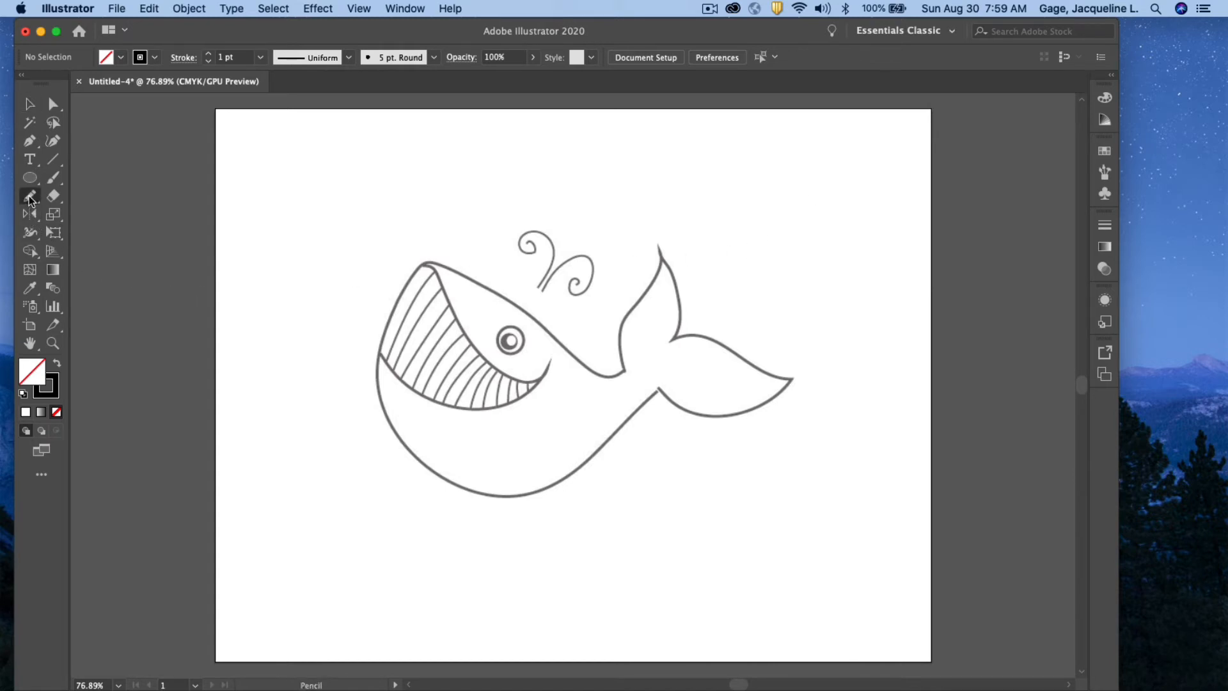
double_click(29, 198)
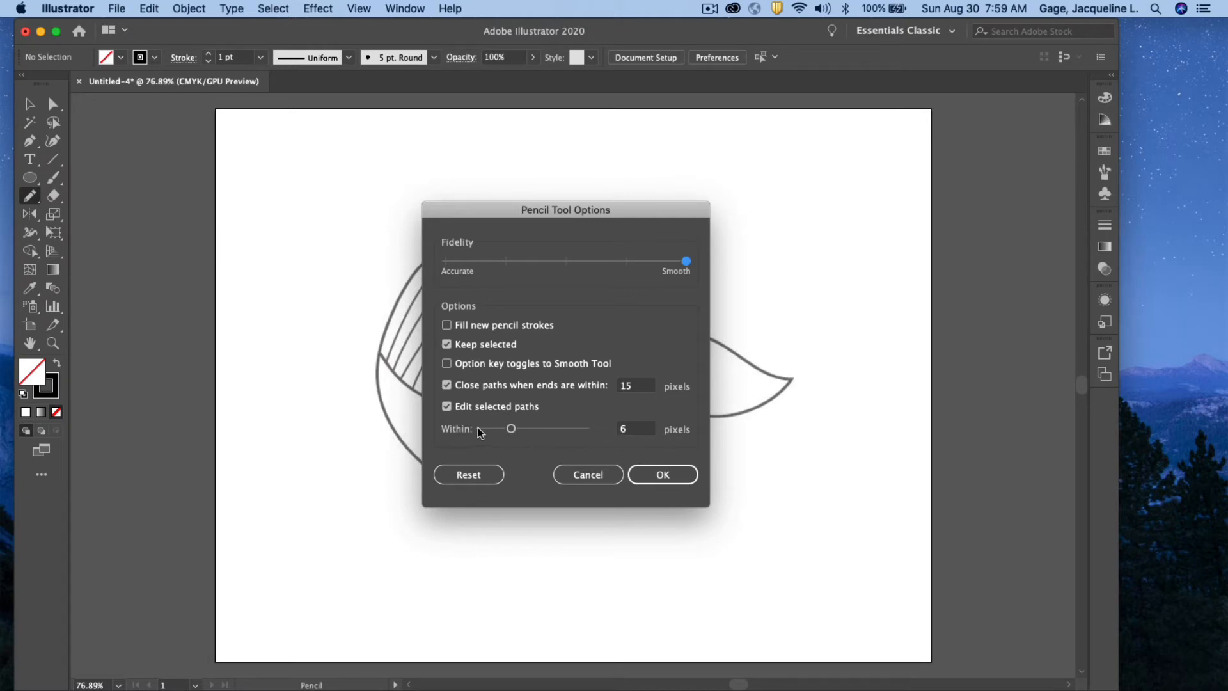
left_click(663, 474)
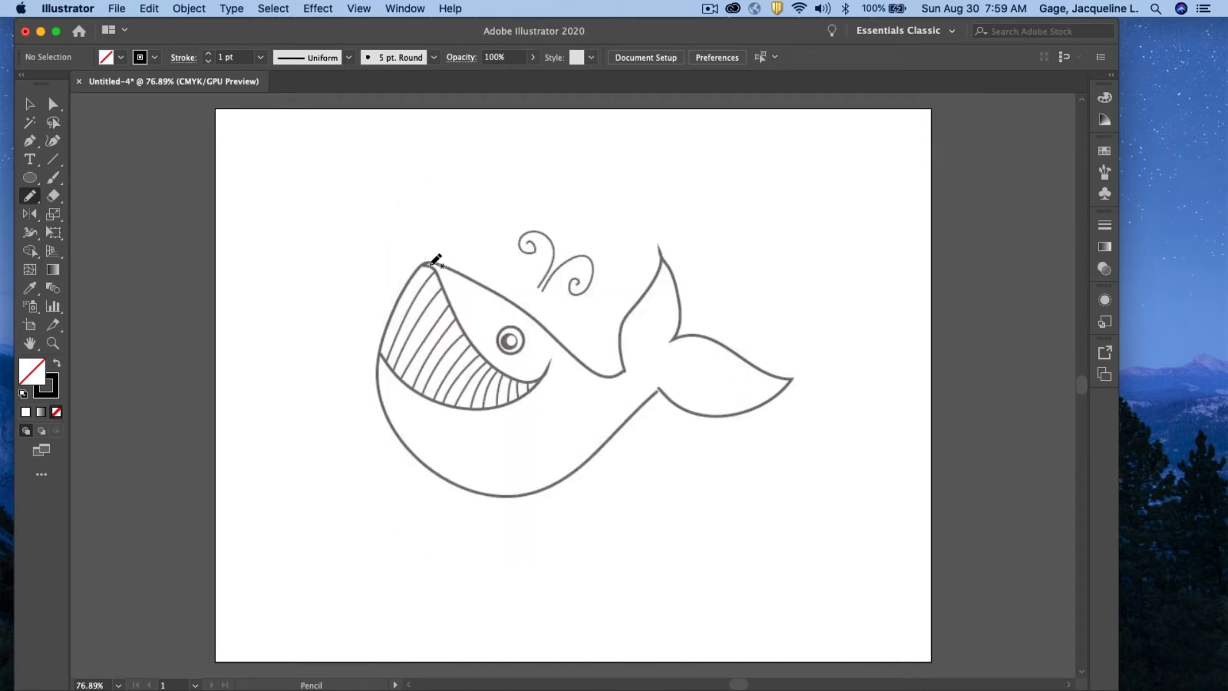
Trace the whale's back, both tail fins, belly and front with the Pencil tool as one closed outline starting at the head's tip
mouse_move(429, 263)
left_mouse_down()
mouse_move(491, 282)
mouse_move(601, 375)
mouse_move(624, 371)
left_mouse_up()
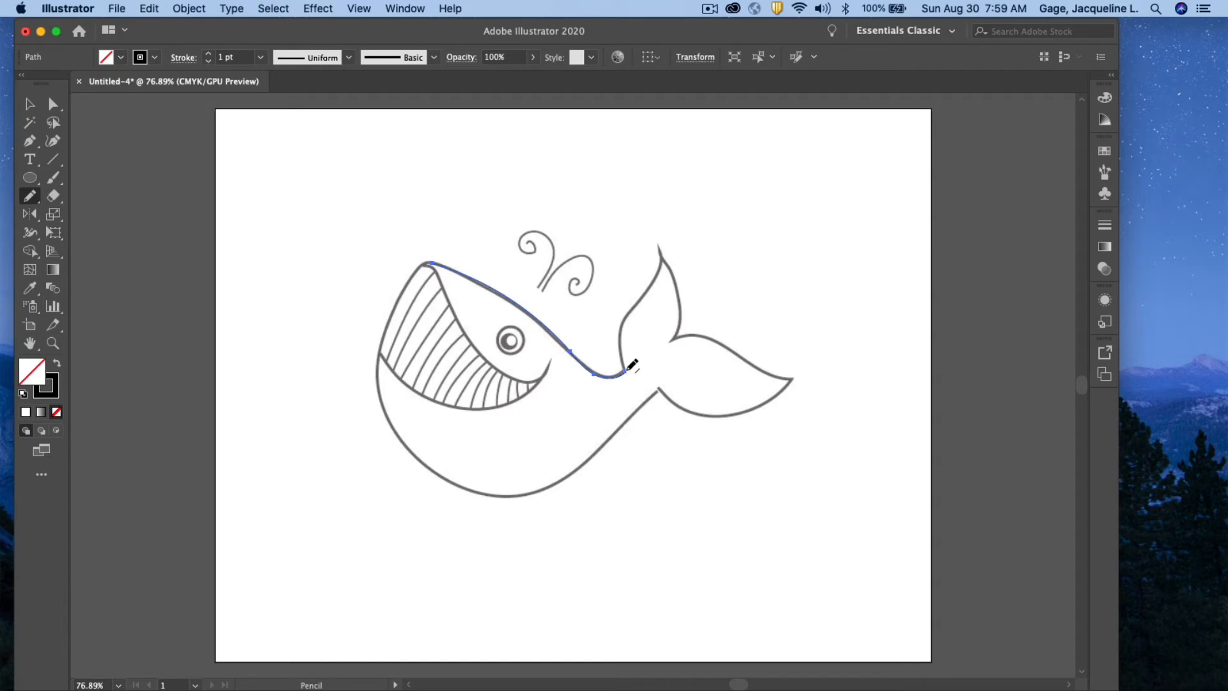
mouse_move(626, 371)
left_mouse_down()
mouse_move(626, 321)
mouse_move(666, 262)
left_mouse_up()
key("super+z")
mouse_move(628, 369)
left_mouse_down()
mouse_move(625, 318)
mouse_move(659, 247)
mouse_move(683, 285)
mouse_move(671, 342)
left_mouse_up()
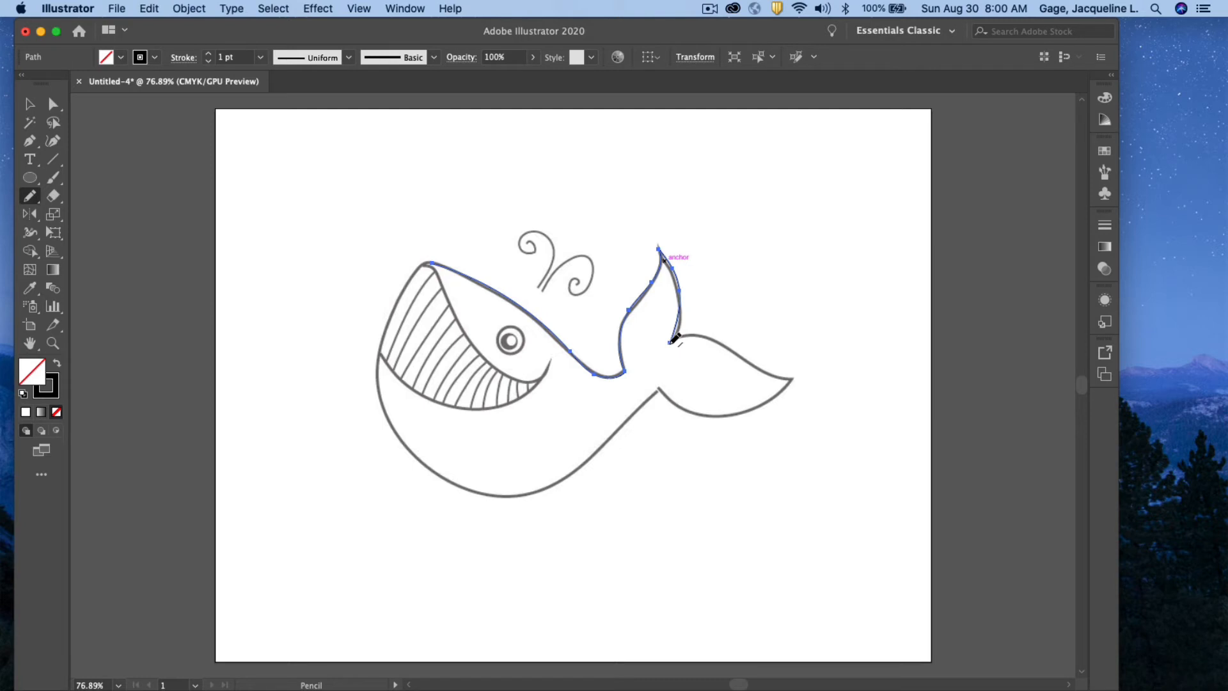
mouse_move(669, 342)
left_mouse_down()
mouse_move(709, 338)
mouse_move(795, 379)
mouse_move(739, 420)
mouse_move(656, 390)
left_mouse_up()
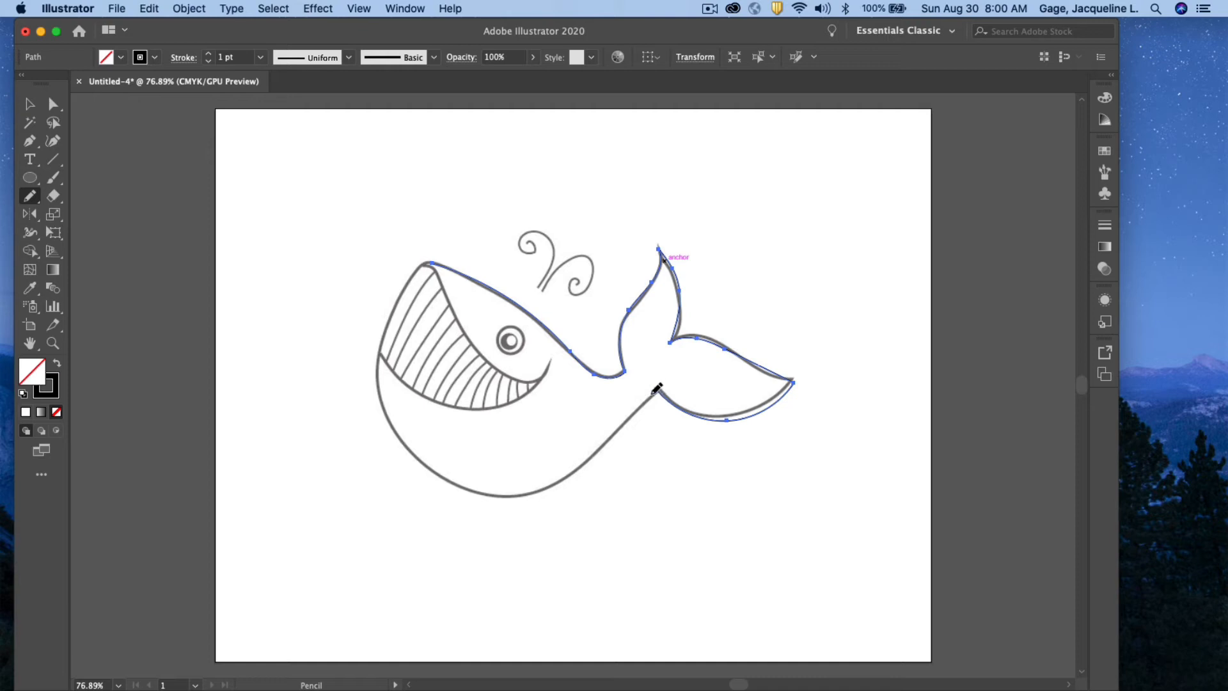
mouse_move(639, 407)
left_mouse_down()
mouse_move(552, 480)
mouse_move(498, 494)
mouse_move(426, 463)
mouse_move(385, 418)
mouse_move(381, 378)
mouse_move(379, 345)
mouse_move(429, 261)
left_mouse_up()
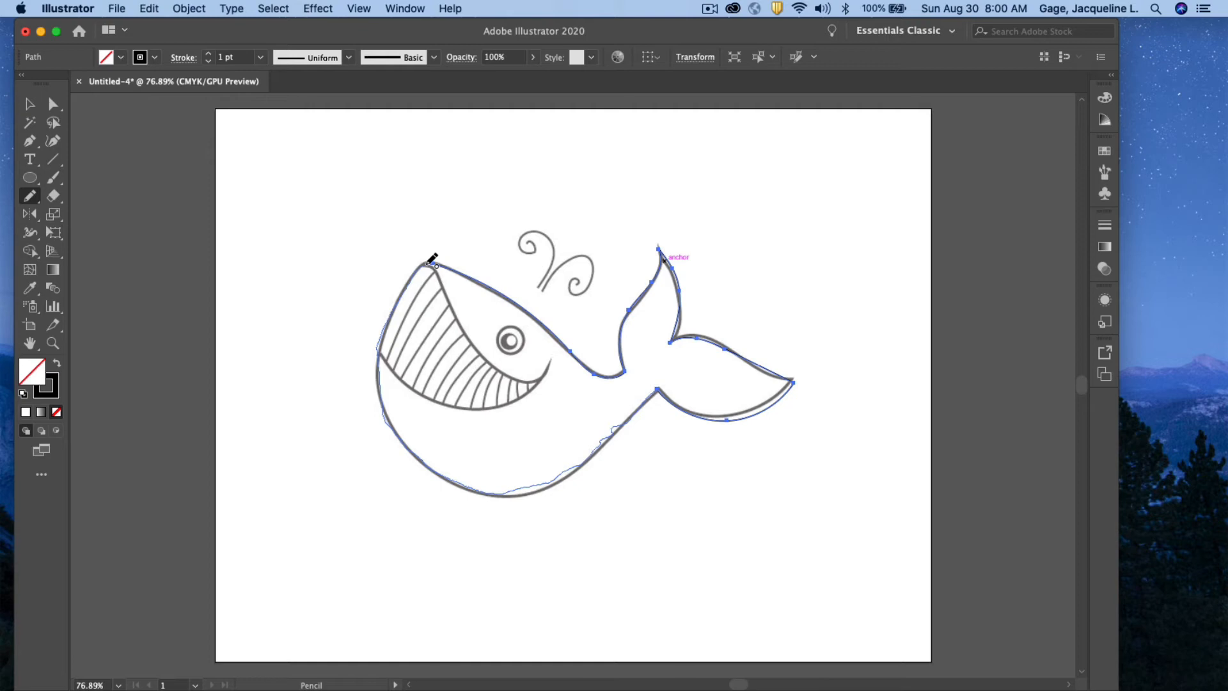
left_click_drag(432, 259, 432, 258)
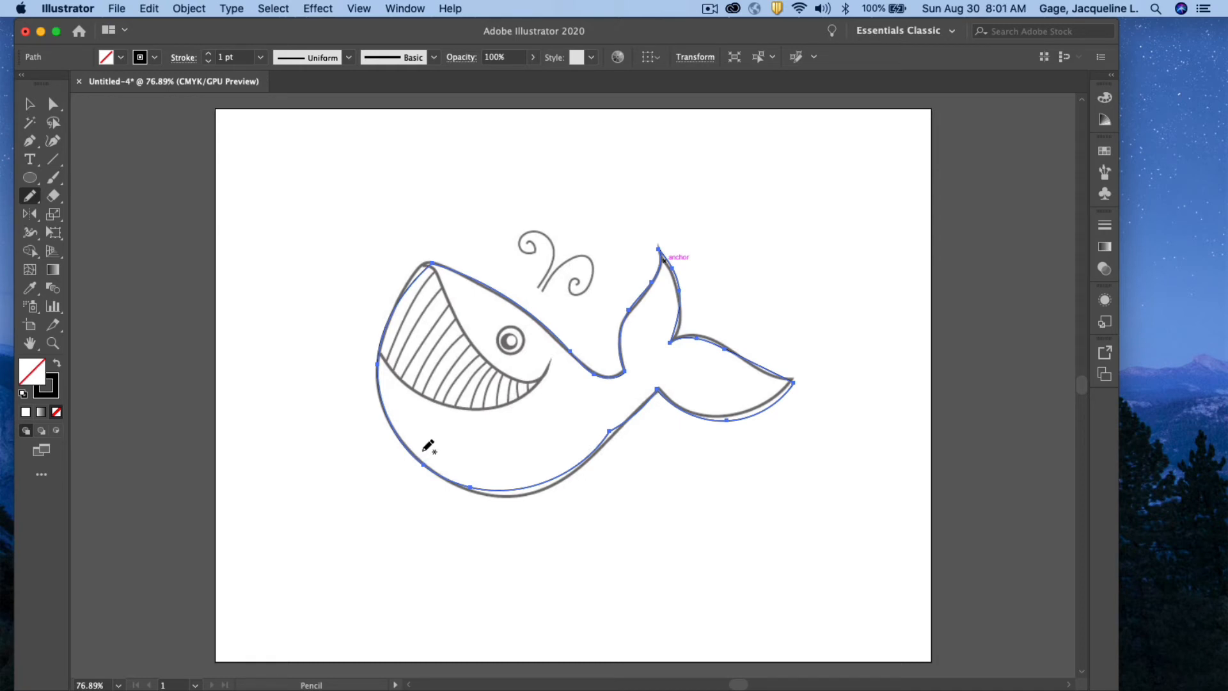
Redraw the lower front of the belly and the stretch below the tail with the Pencil tool to even out the outline
left_click_drag(422, 451, 473, 481)
left_click_drag(415, 454, 458, 472)
mouse_move(604, 437)
left_mouse_down()
mouse_move(626, 421)
mouse_move(591, 455)
left_mouse_up()
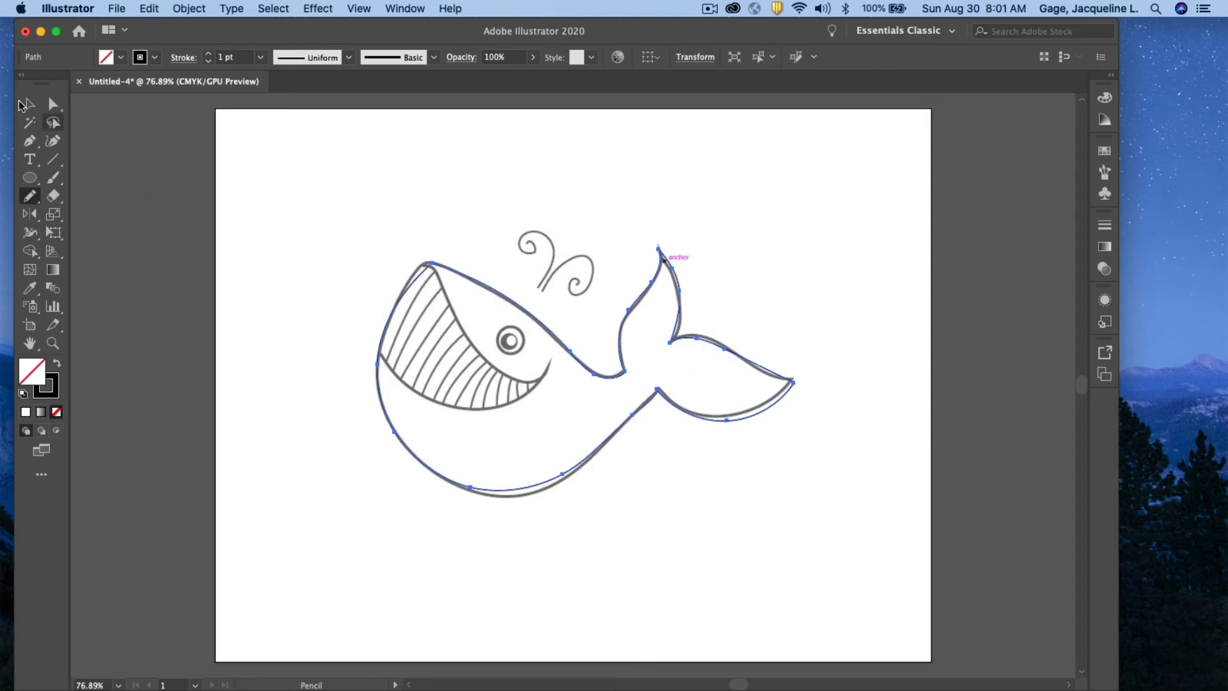
Fit the belly curve to the template by moving its anchor point and handles with the Direct Selection tool
left_click(53, 104)
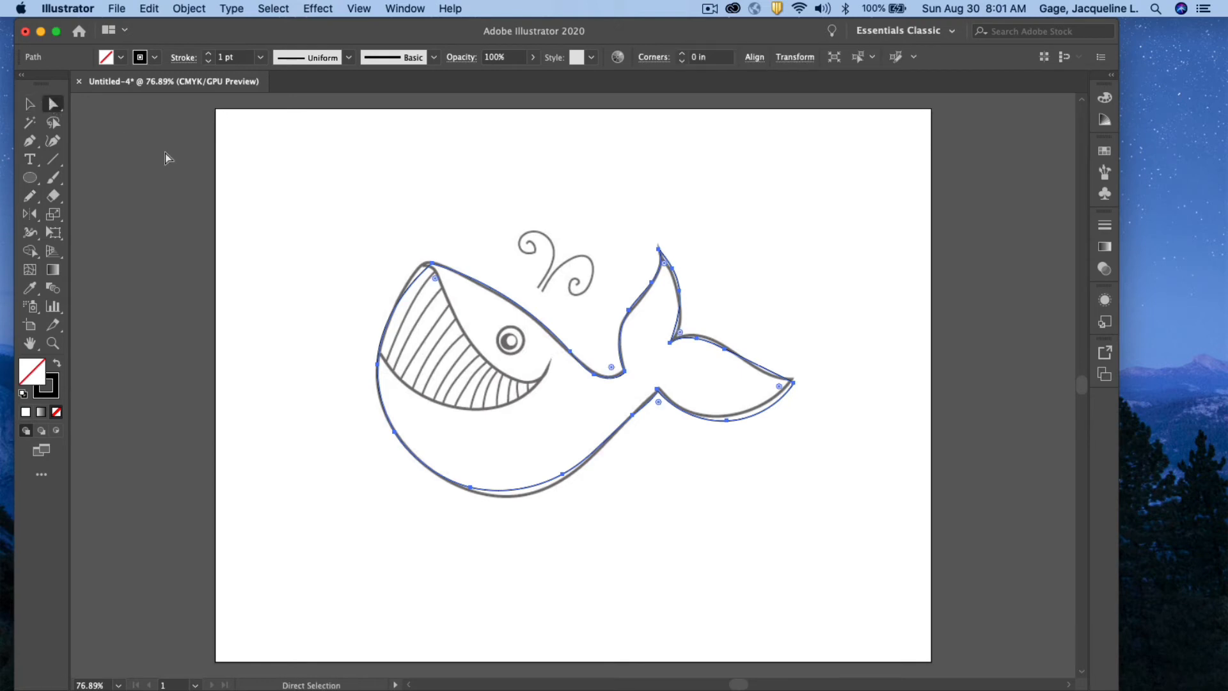
left_click(563, 475)
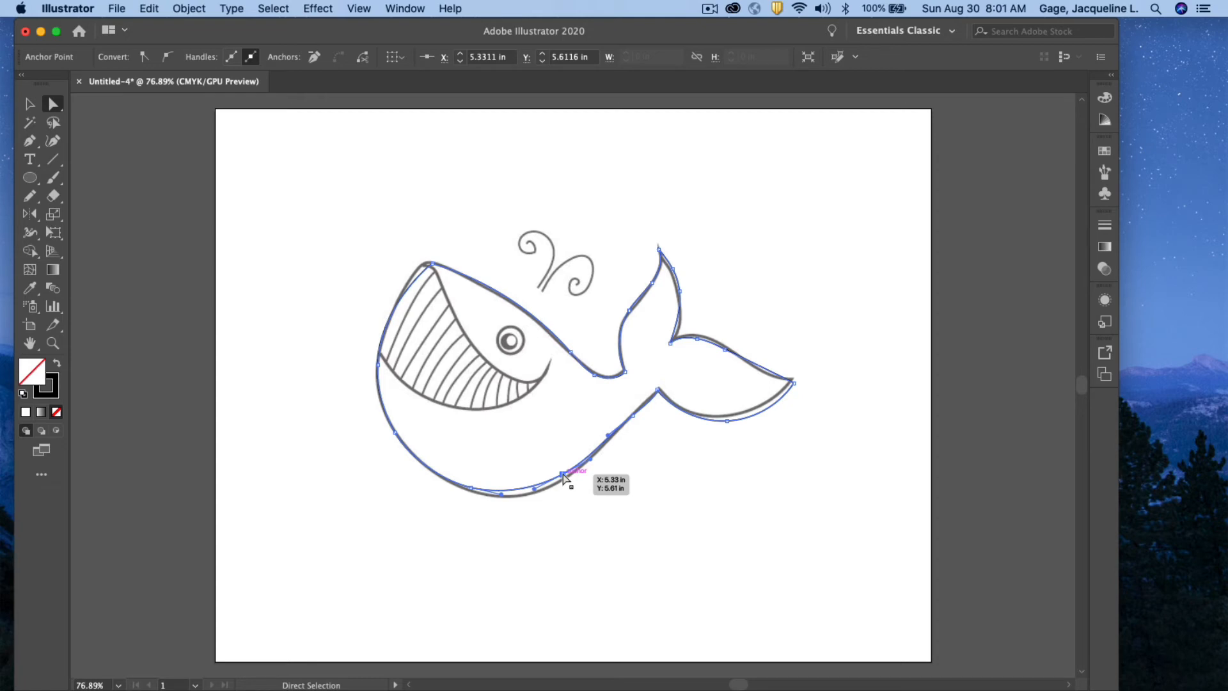
left_click_drag(563, 475, 562, 480)
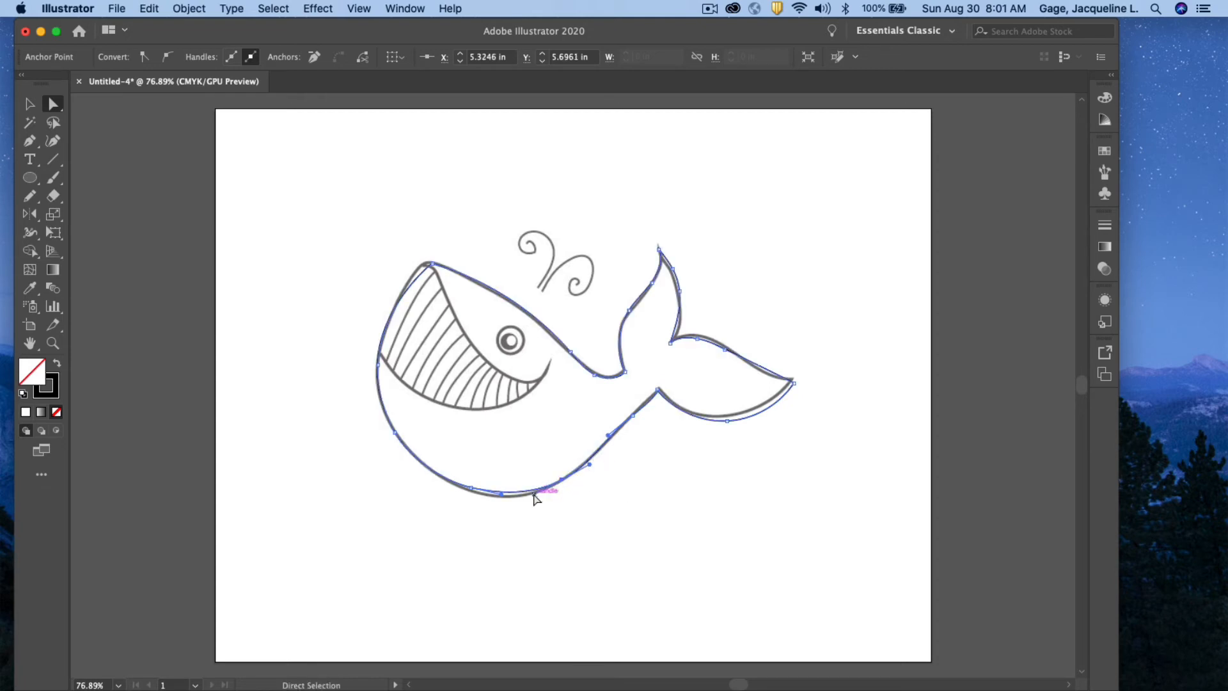
left_click_drag(532, 496, 474, 493)
left_click(471, 488)
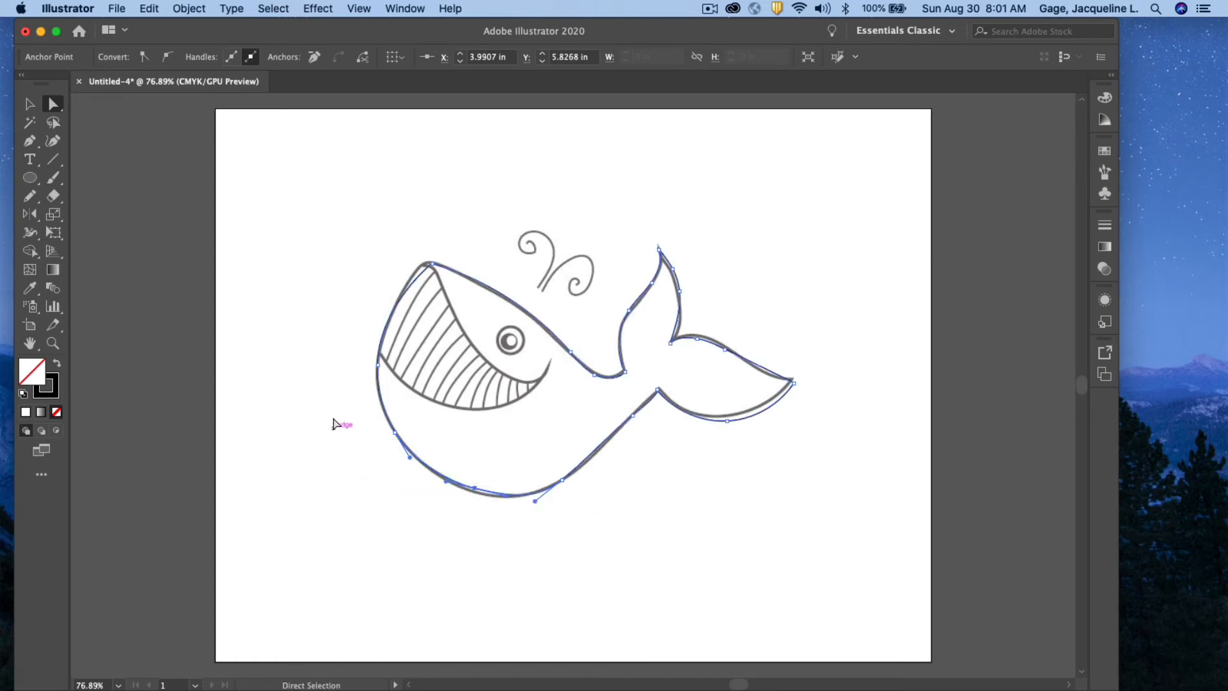
Smooth the whale's belly, lower tail fin and back with the Smooth tool
left_click(27, 196)
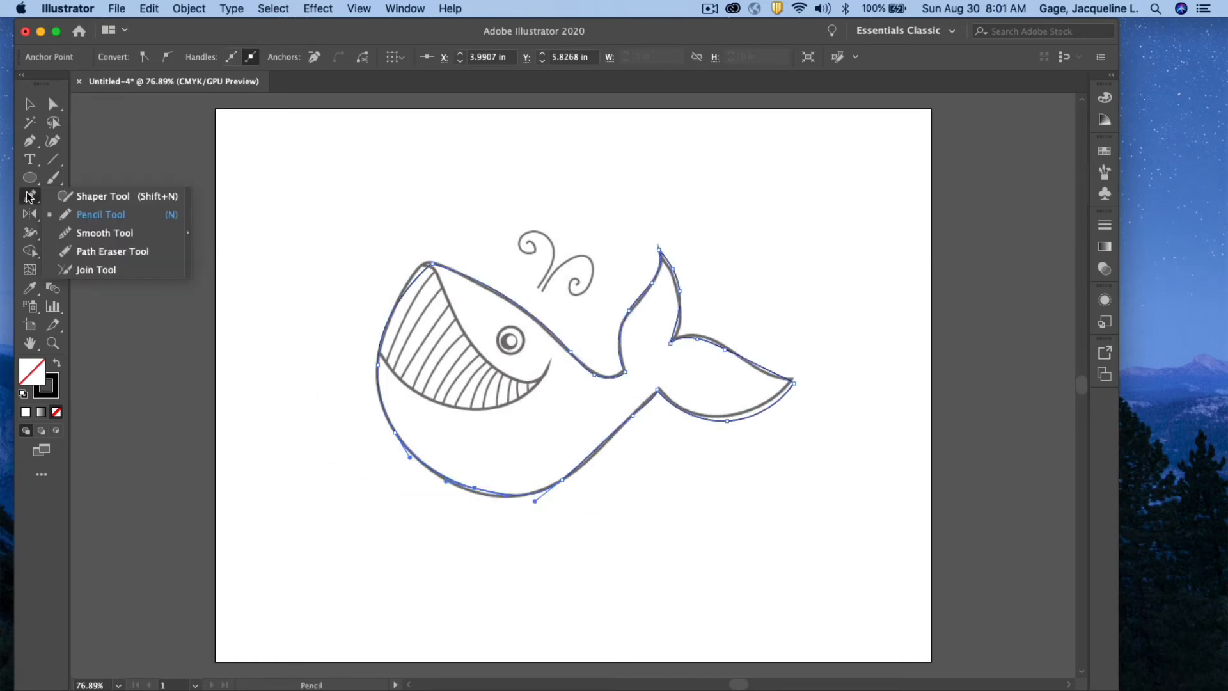
left_click(96, 233)
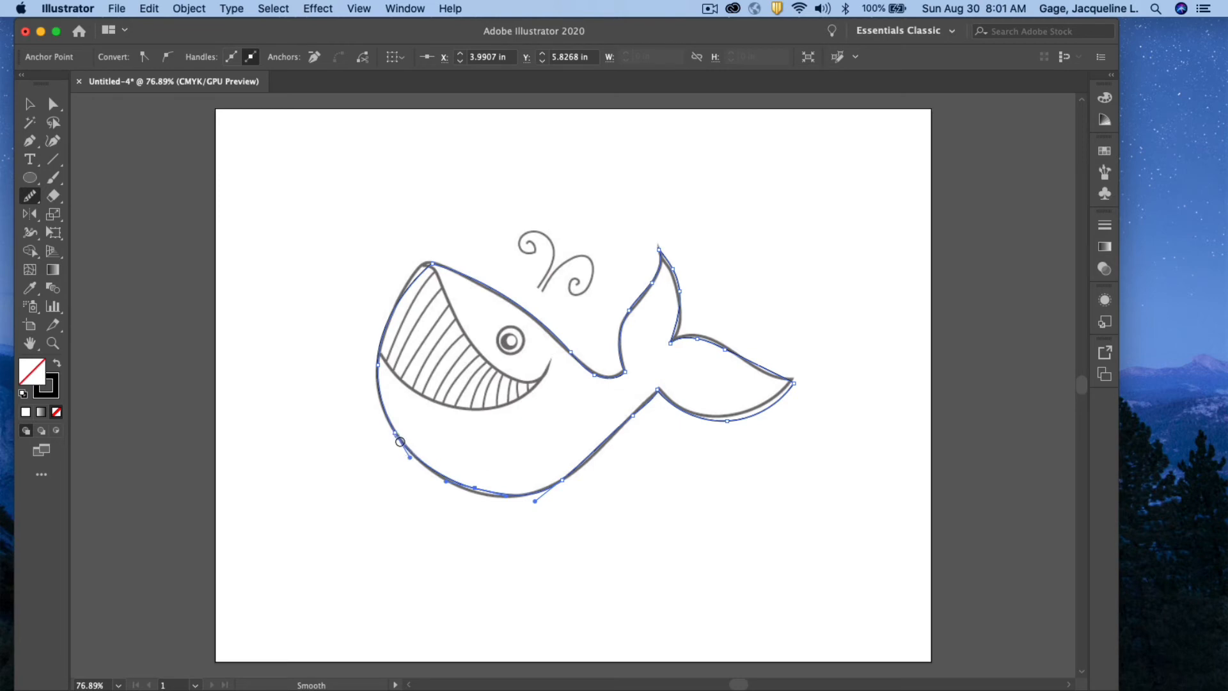
left_click_drag(525, 495, 566, 479)
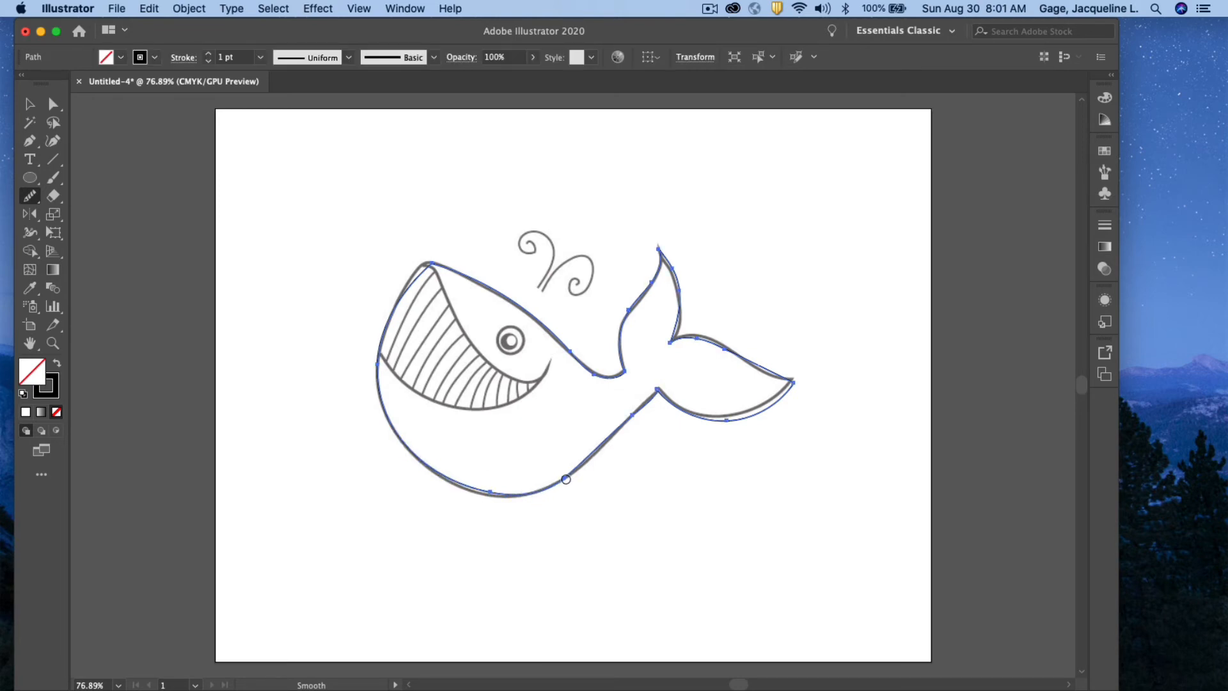
mouse_move(670, 401)
left_mouse_down()
mouse_move(736, 415)
mouse_move(774, 401)
left_mouse_up()
left_click_drag(586, 363, 553, 328)
Adjust the anchor point and handles at the tip of the whale's head to match the template with the Direct Selection tool
left_click(53, 103)
left_click(432, 266)
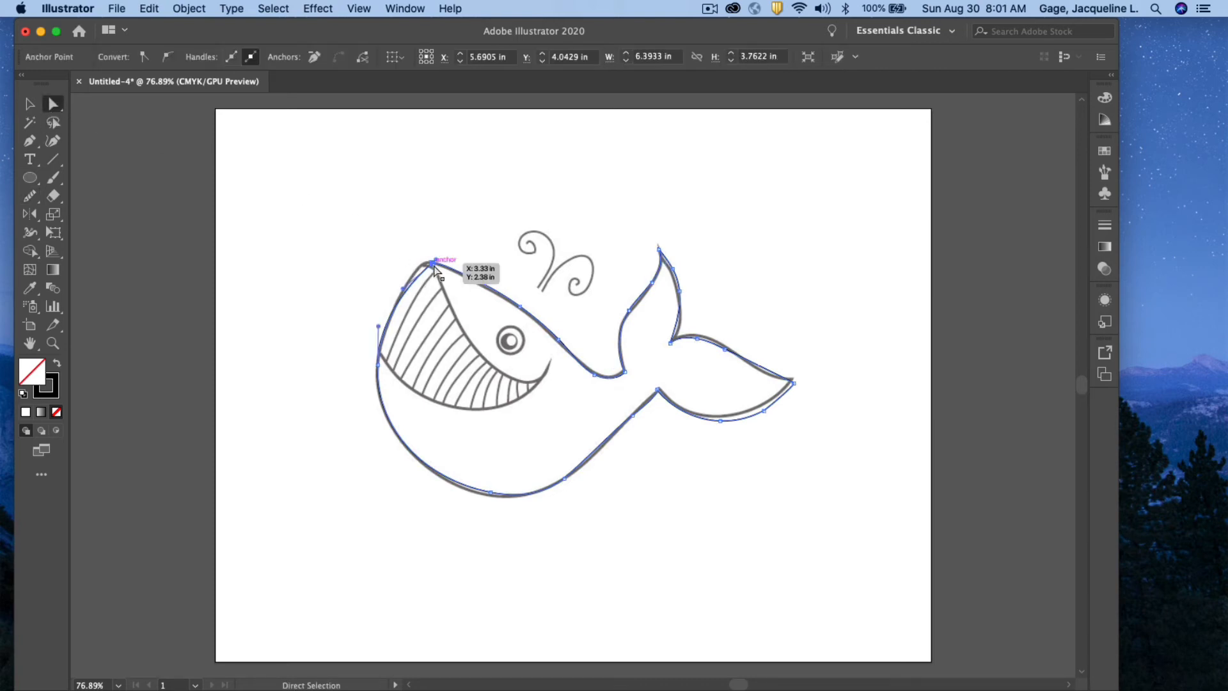
left_click_drag(431, 268, 398, 294)
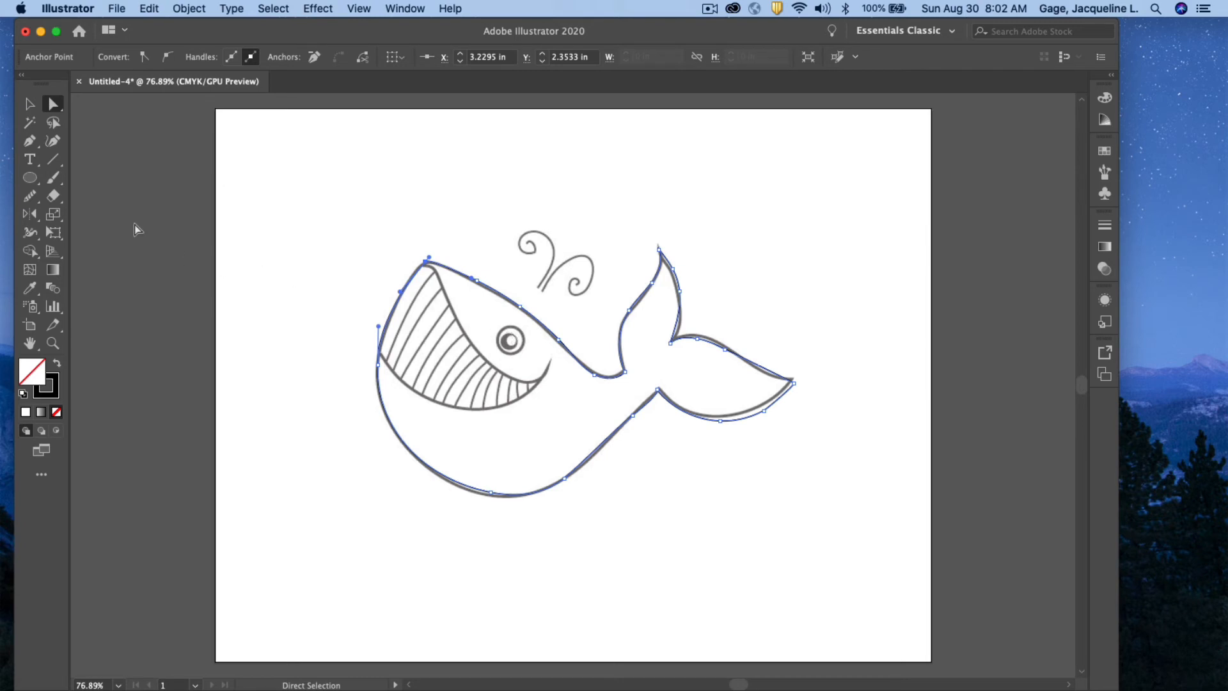
Draw a circle over the whale's outer eye with the Ellipse tool and nudge it left to align with the template
left_click_drag(29, 178, 83, 214)
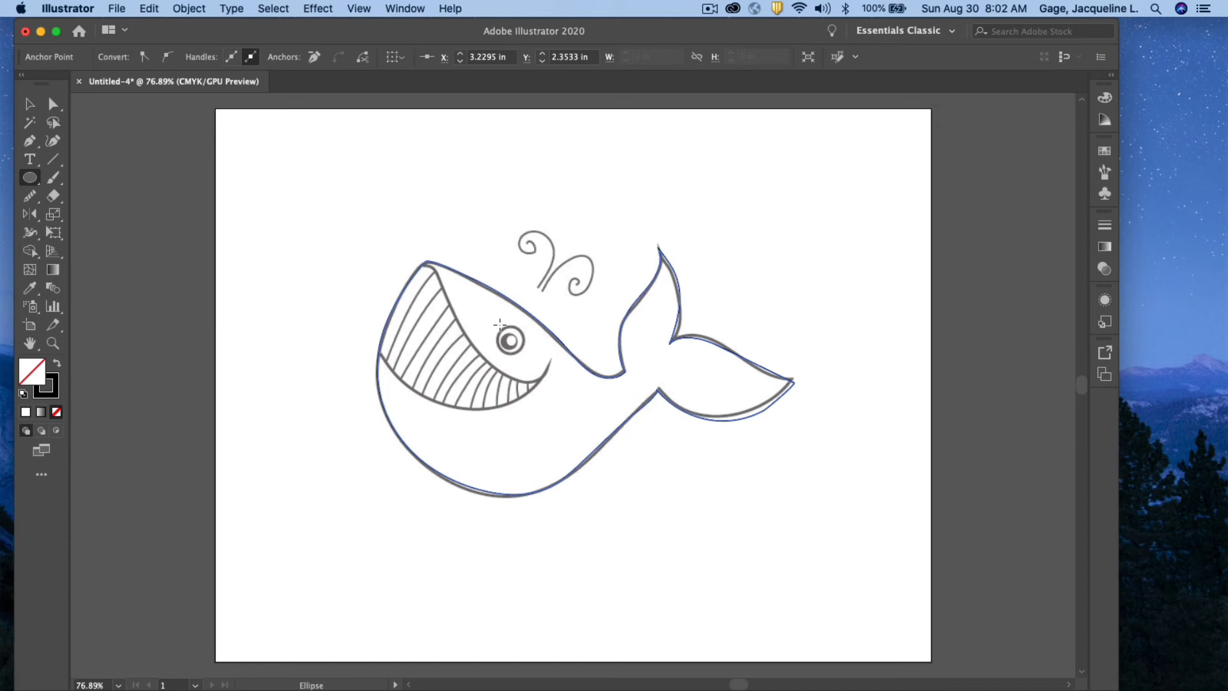
left_click_drag(499, 324, 522, 352)
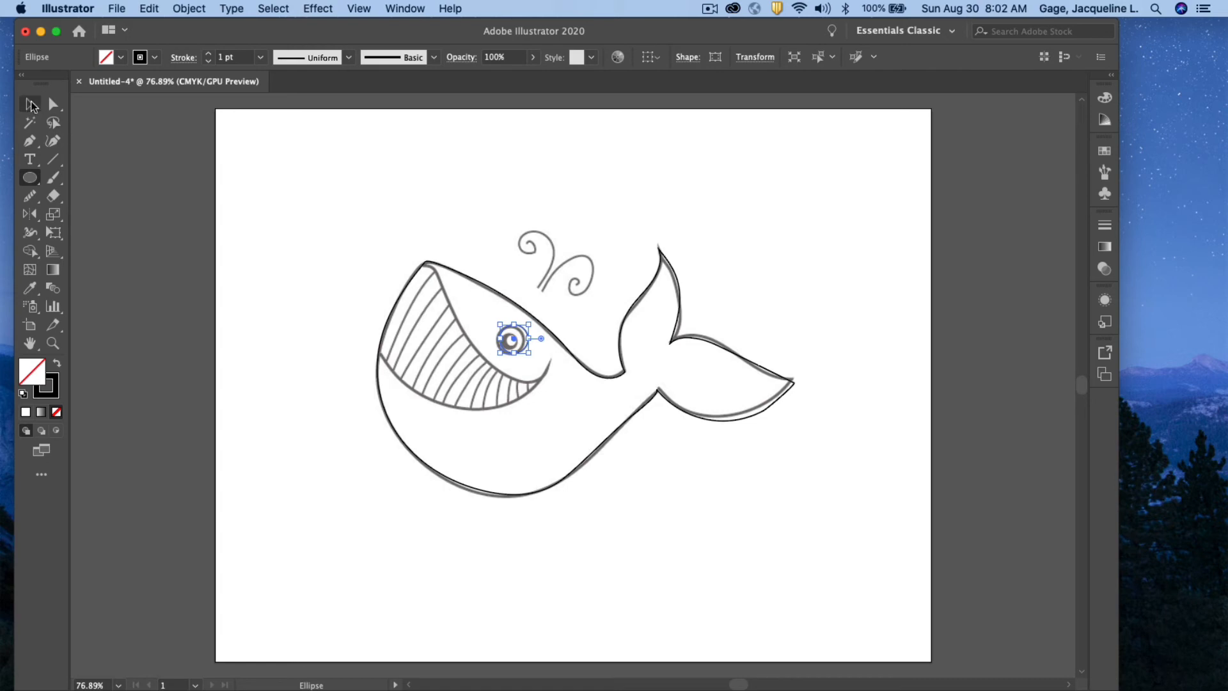
left_click(30, 104)
left_click(536, 348)
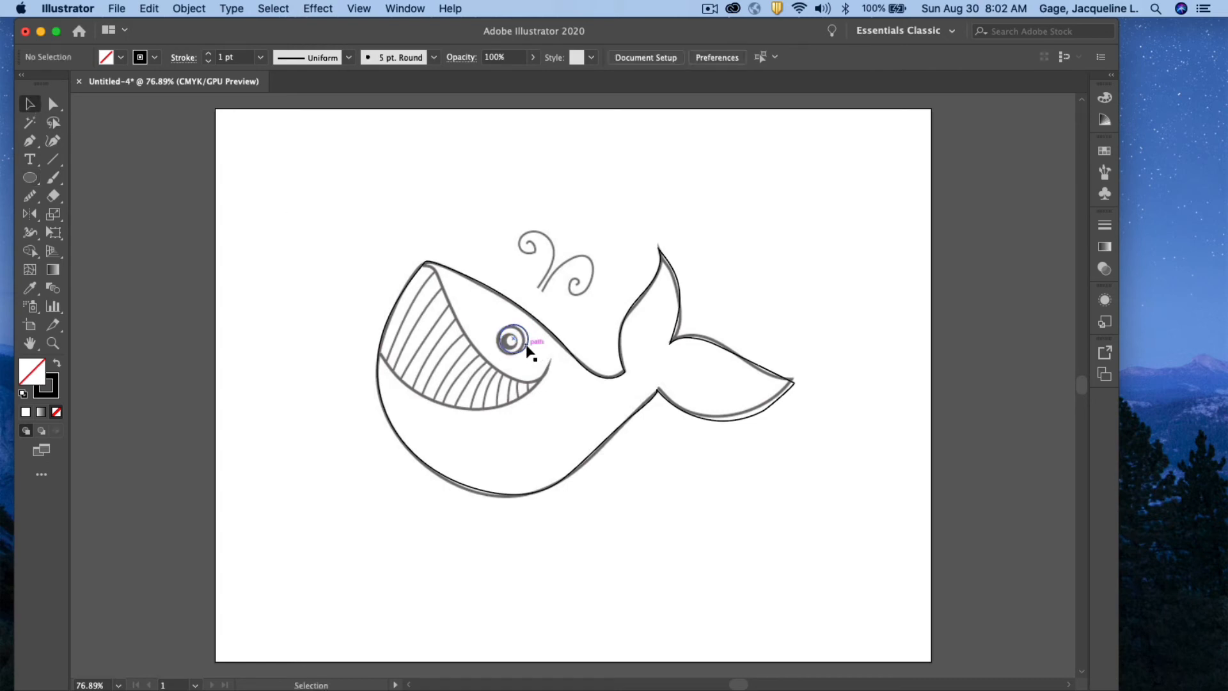
left_click_drag(529, 352, 522, 347)
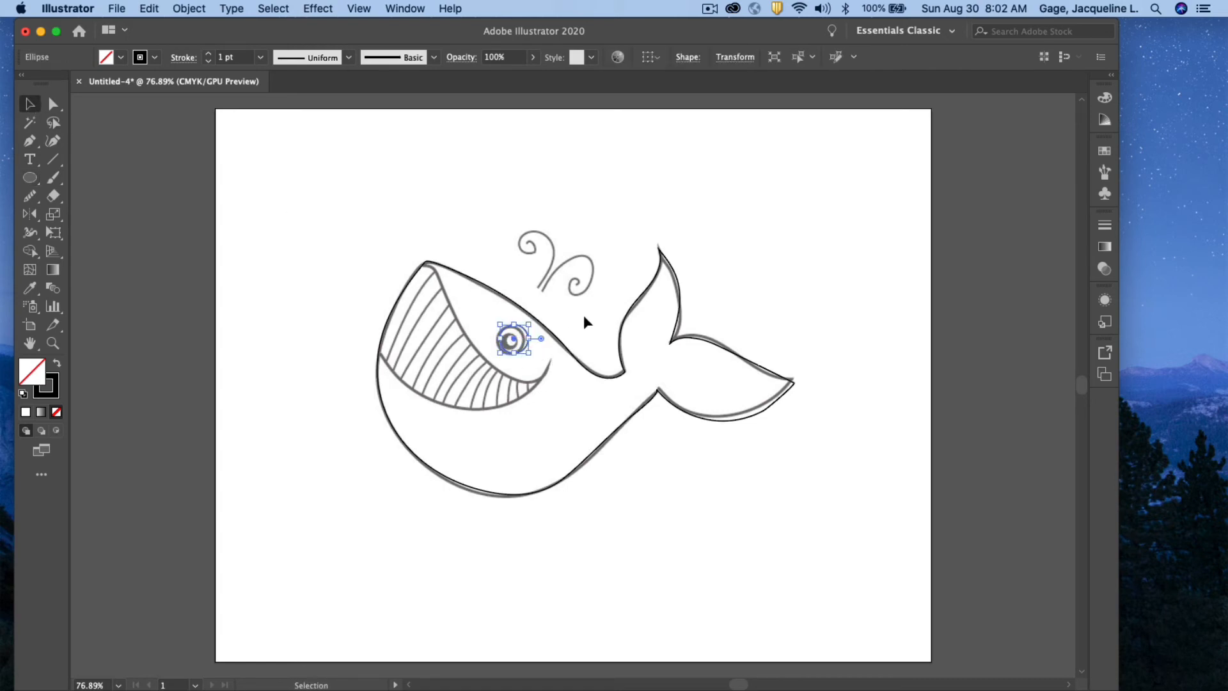
key("Left")
key("Left")
key("Left")
key("Left")
key("Left")
left_click(589, 314)
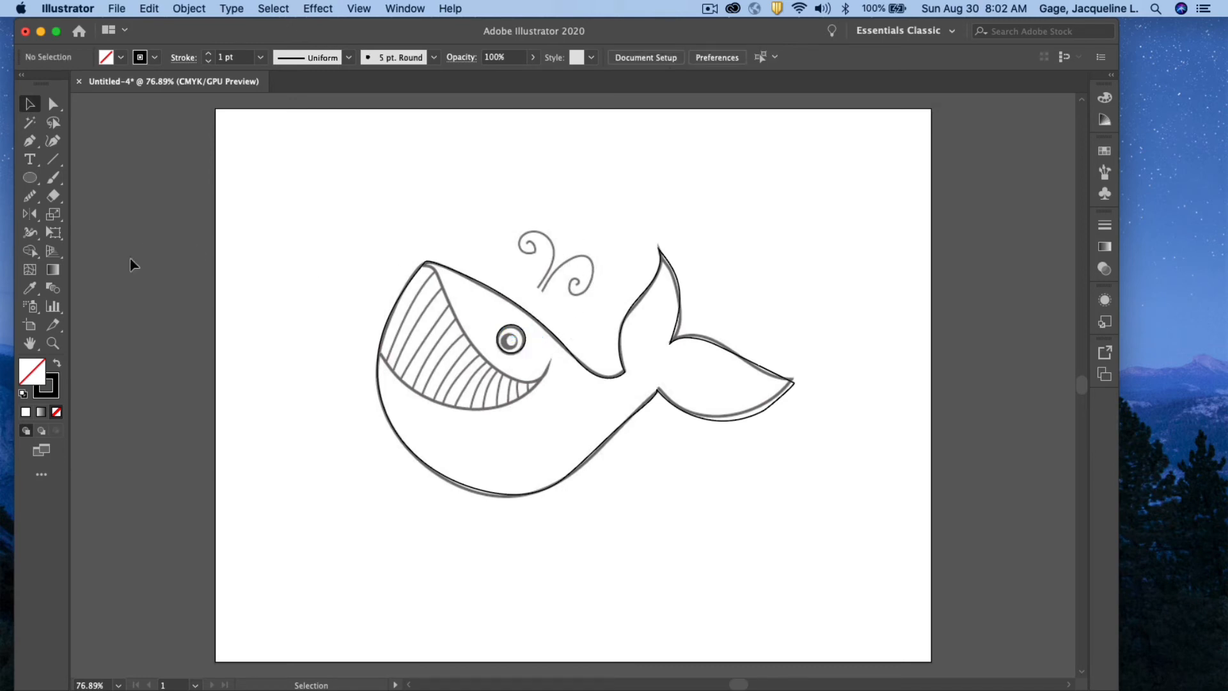
Trace the two curled water-spout lines above the whale's head with the Pencil tool and deselect them
left_click(29, 200)
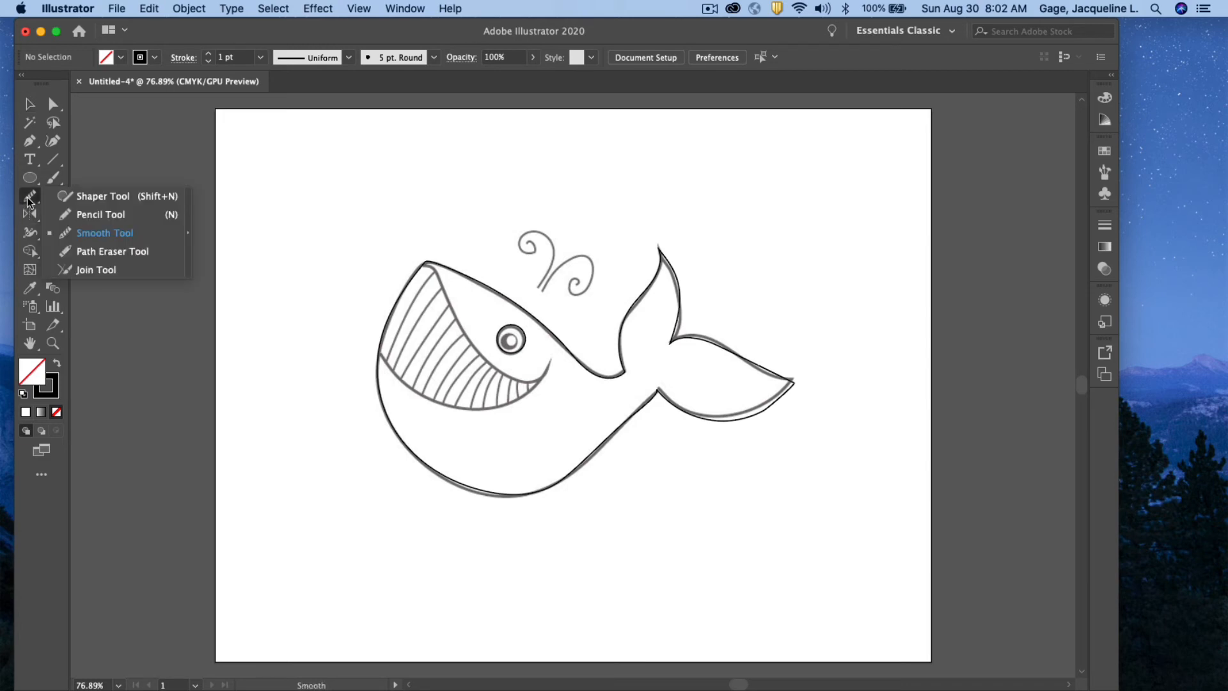
left_click(87, 214)
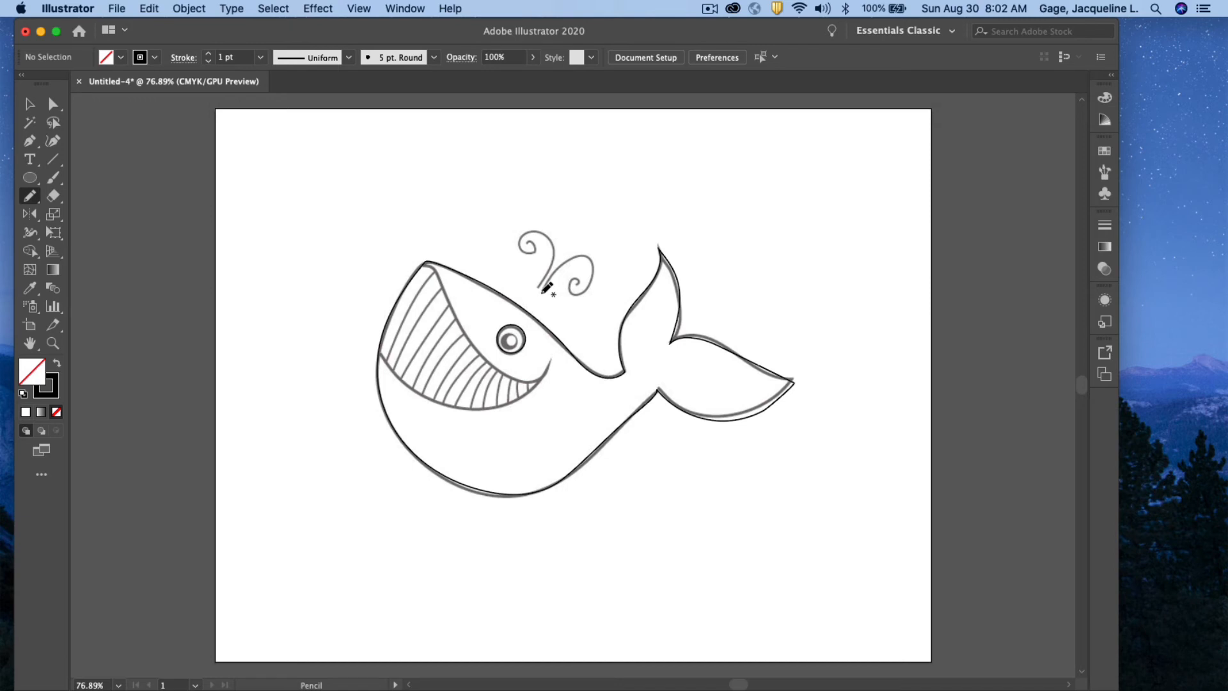
mouse_move(544, 289)
left_mouse_down()
mouse_move(582, 252)
mouse_move(594, 268)
mouse_move(570, 289)
mouse_move(582, 280)
left_mouse_up()
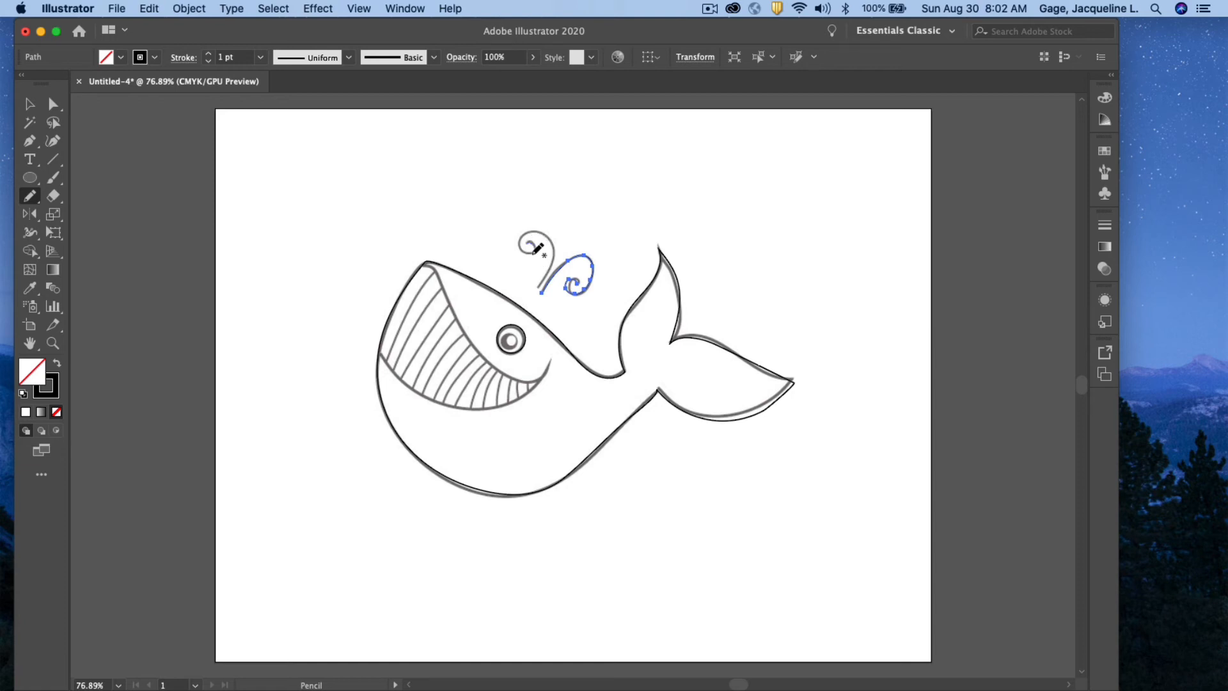
mouse_move(524, 251)
left_mouse_down()
mouse_move(534, 225)
mouse_move(547, 229)
mouse_move(551, 255)
mouse_move(532, 288)
left_mouse_up()
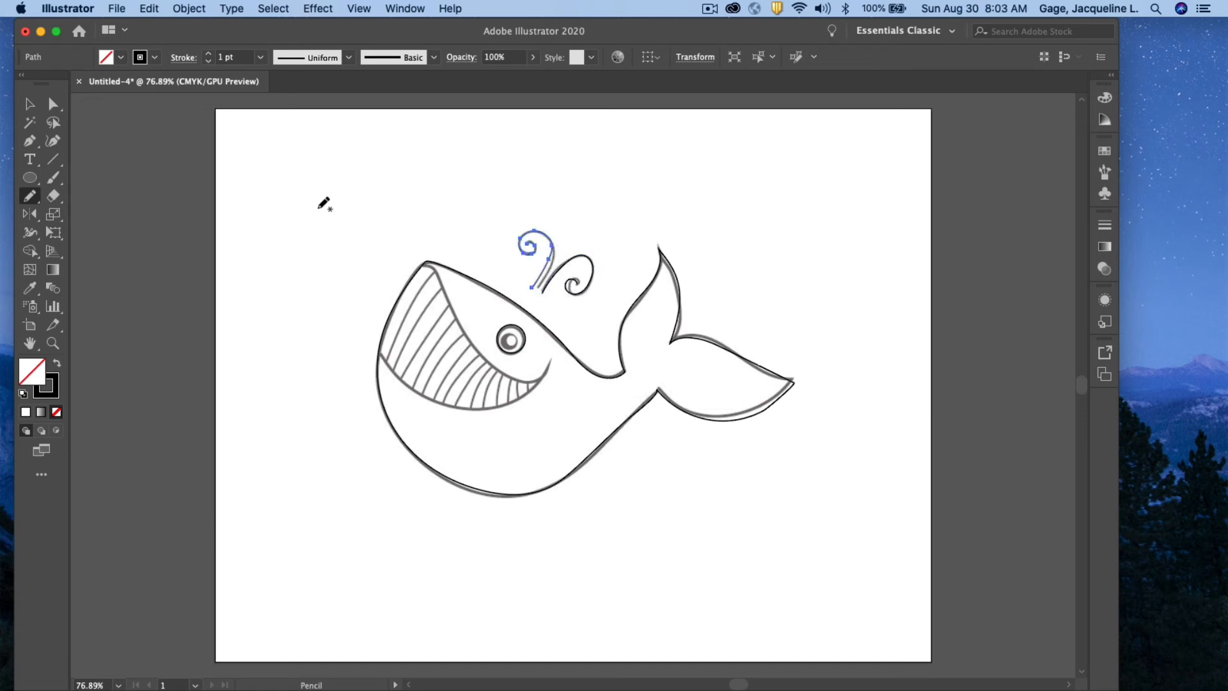
left_click(30, 104)
left_click(657, 221)
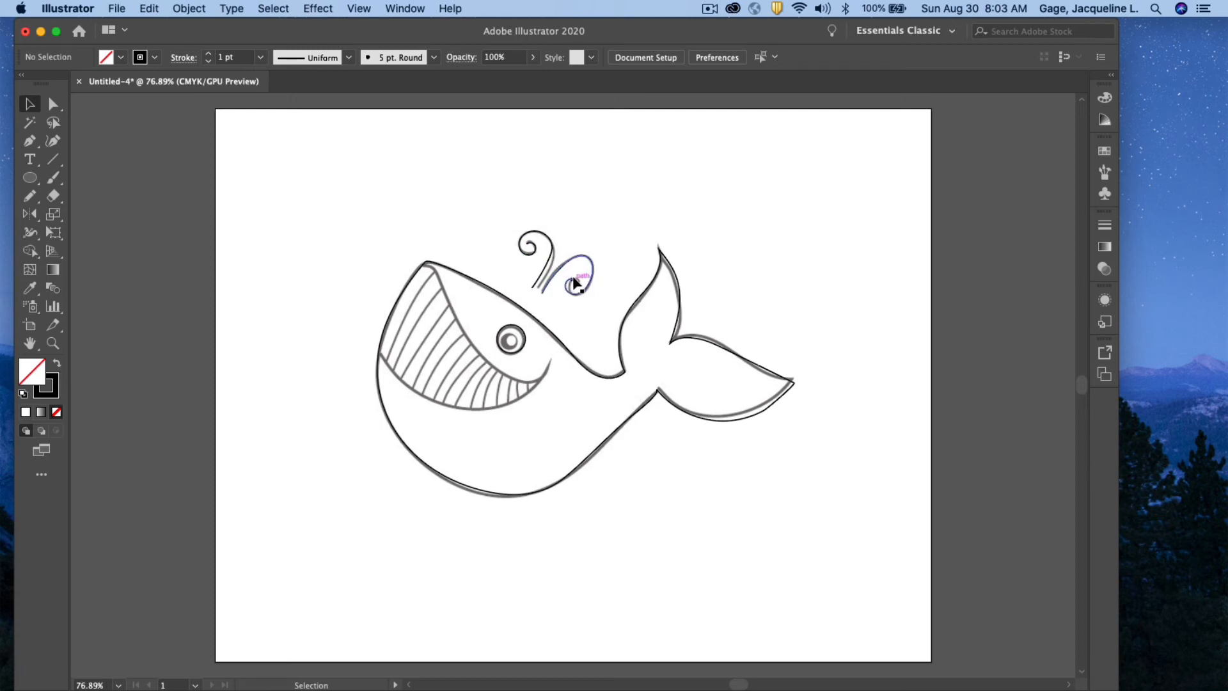
Trace the outline of the whale's striped mouth with the Pencil tool and redraw its upper curve to follow the template
left_click(29, 195)
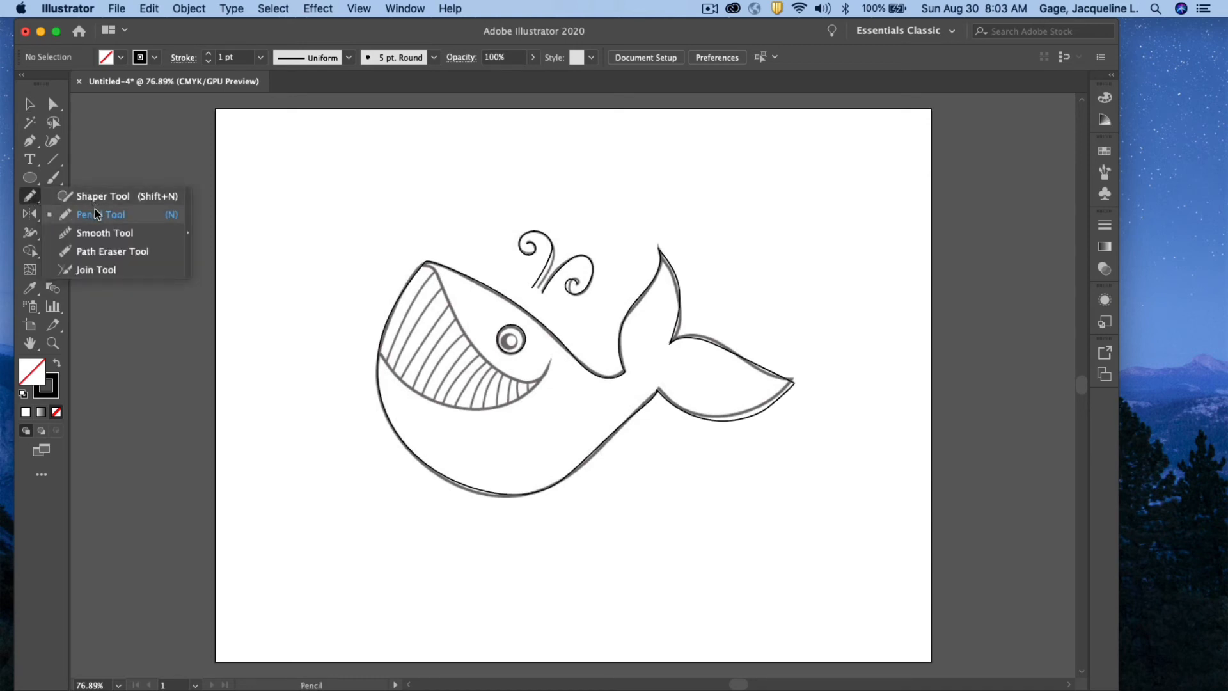
left_click(95, 208)
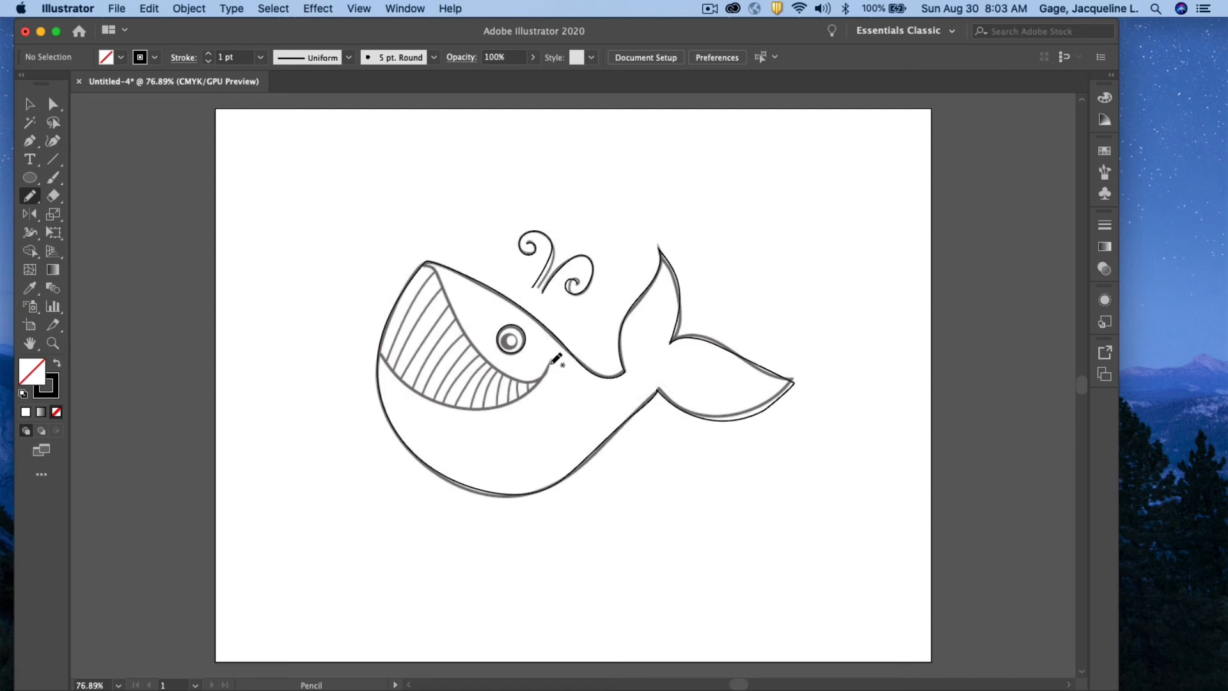
mouse_move(444, 287)
left_mouse_down()
mouse_move(466, 342)
mouse_move(497, 369)
mouse_move(531, 380)
mouse_move(554, 369)
mouse_move(497, 408)
mouse_move(446, 404)
mouse_move(401, 380)
mouse_move(382, 351)
mouse_move(403, 288)
mouse_move(447, 288)
left_mouse_up()
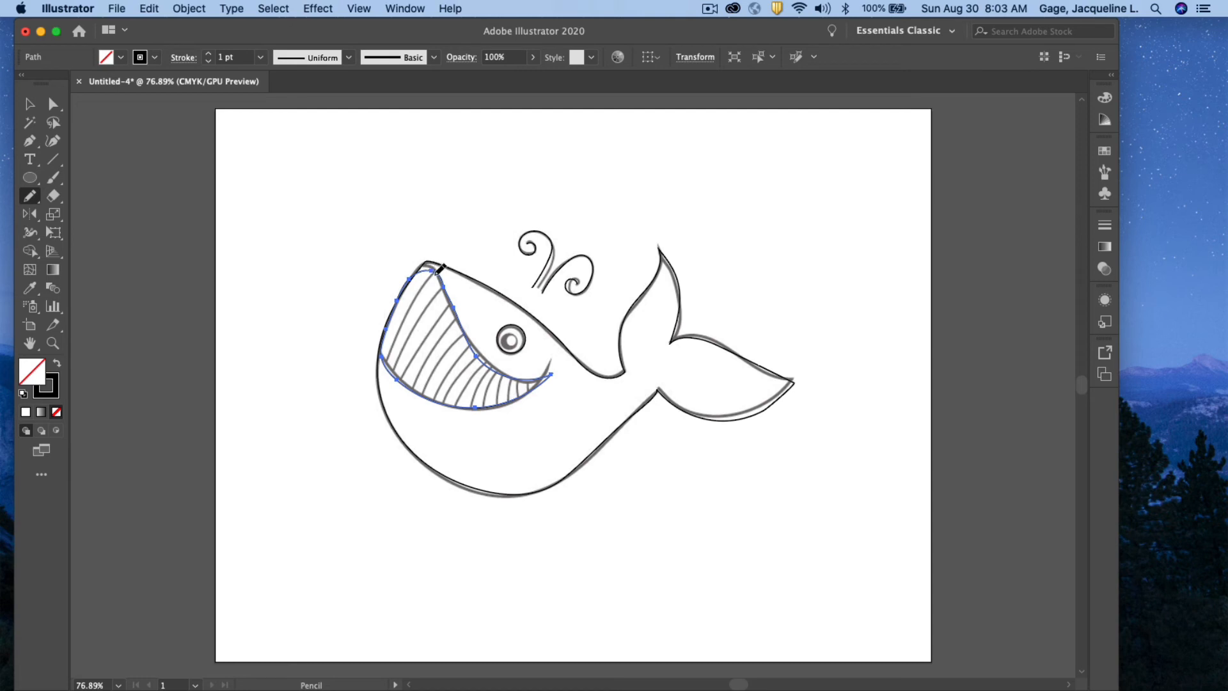
mouse_move(440, 268)
left_mouse_down()
mouse_move(476, 339)
mouse_move(515, 373)
left_mouse_up()
Move the mouth path's upper tip onto the template with Direct Selection, and smooth its upper and lower edges with the Smooth tool
left_click(53, 103)
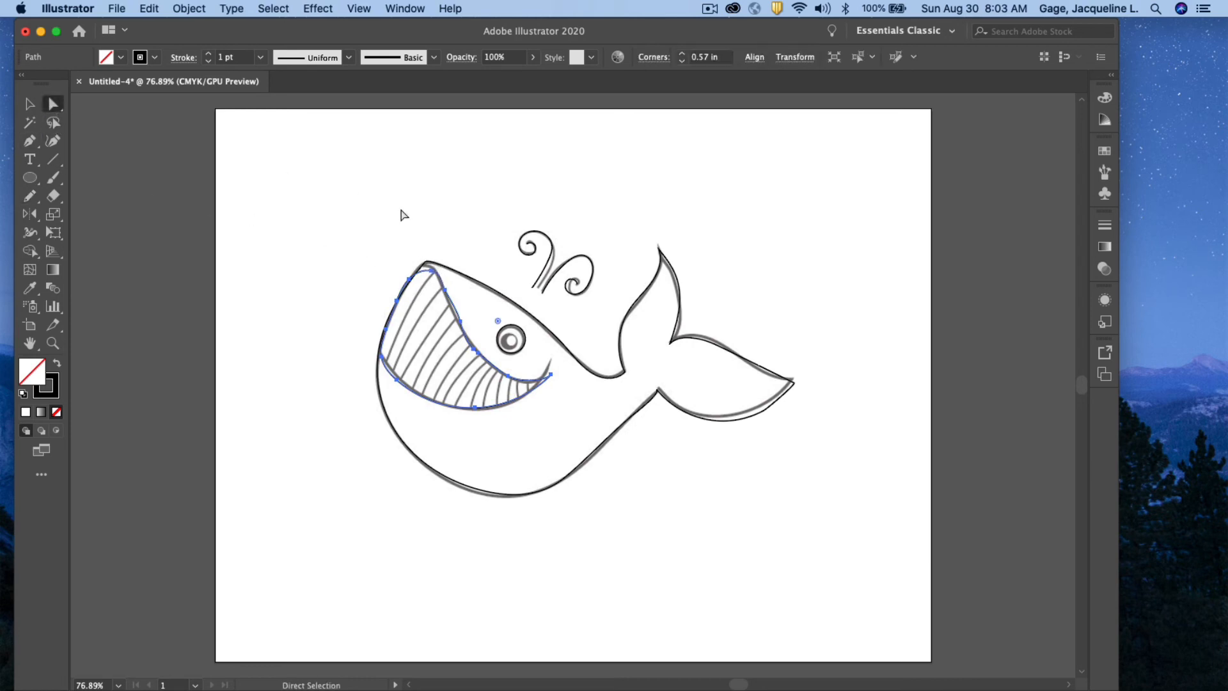
left_click_drag(434, 276, 426, 266)
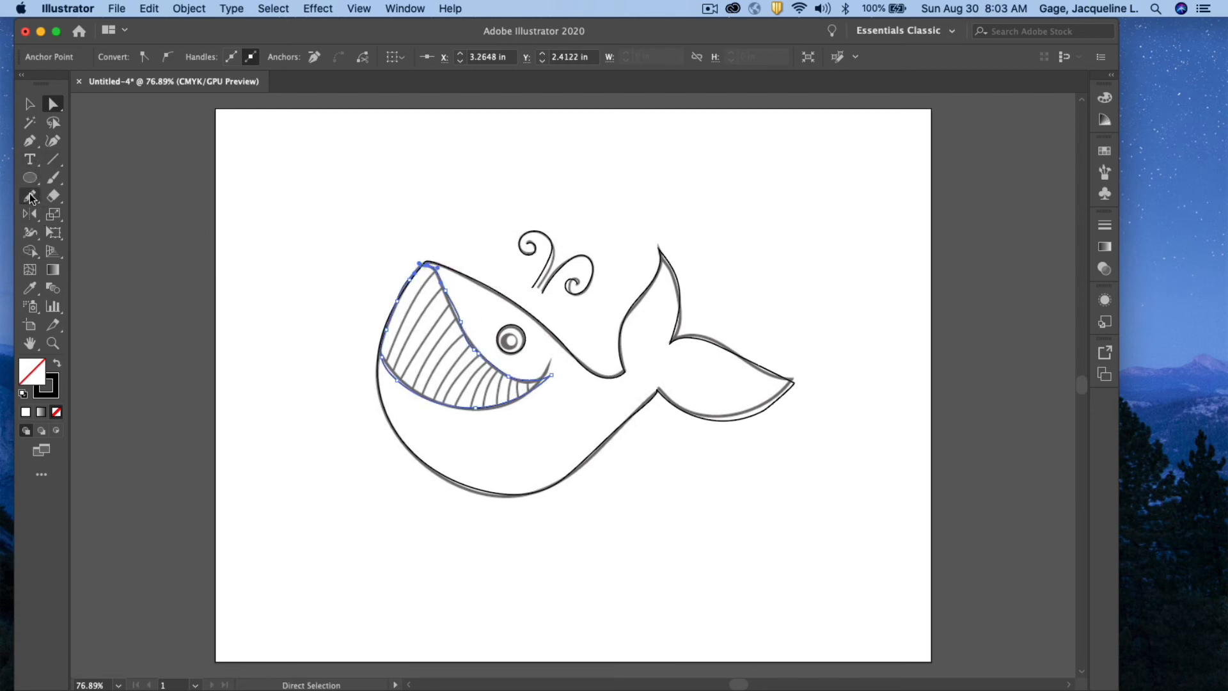
mouse_move(30, 198)
left_mouse_down()
mouse_move(96, 214)
mouse_move(115, 233)
left_mouse_up()
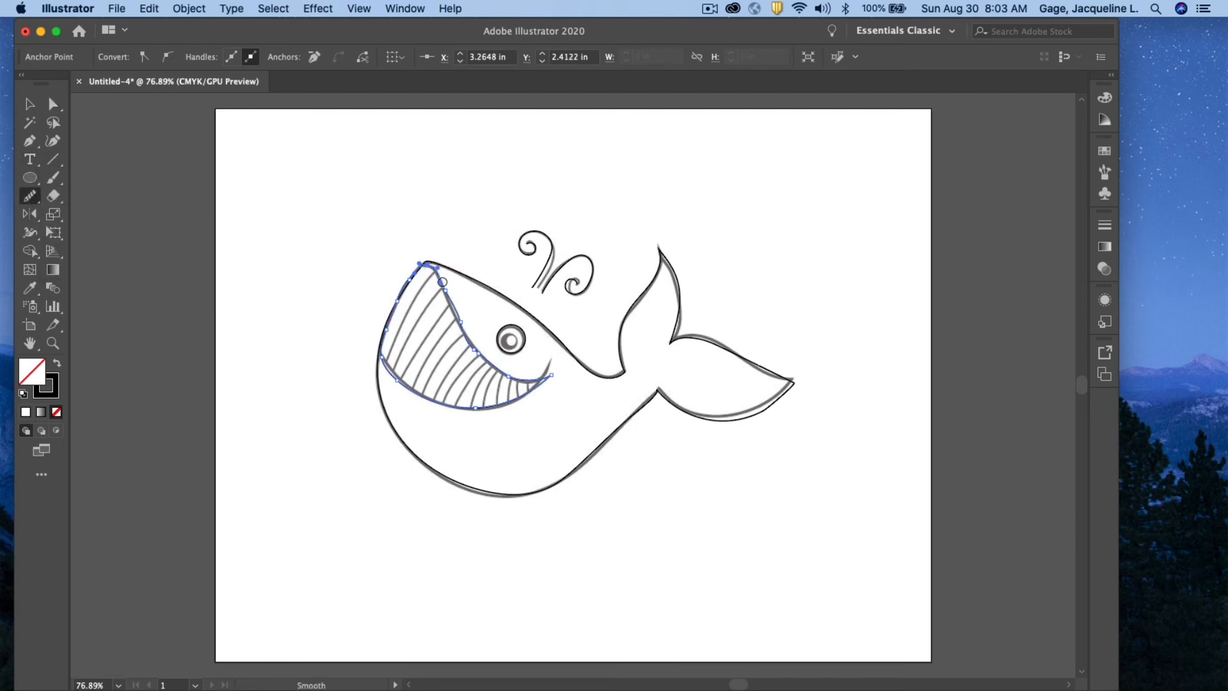
left_click_drag(442, 282, 499, 369)
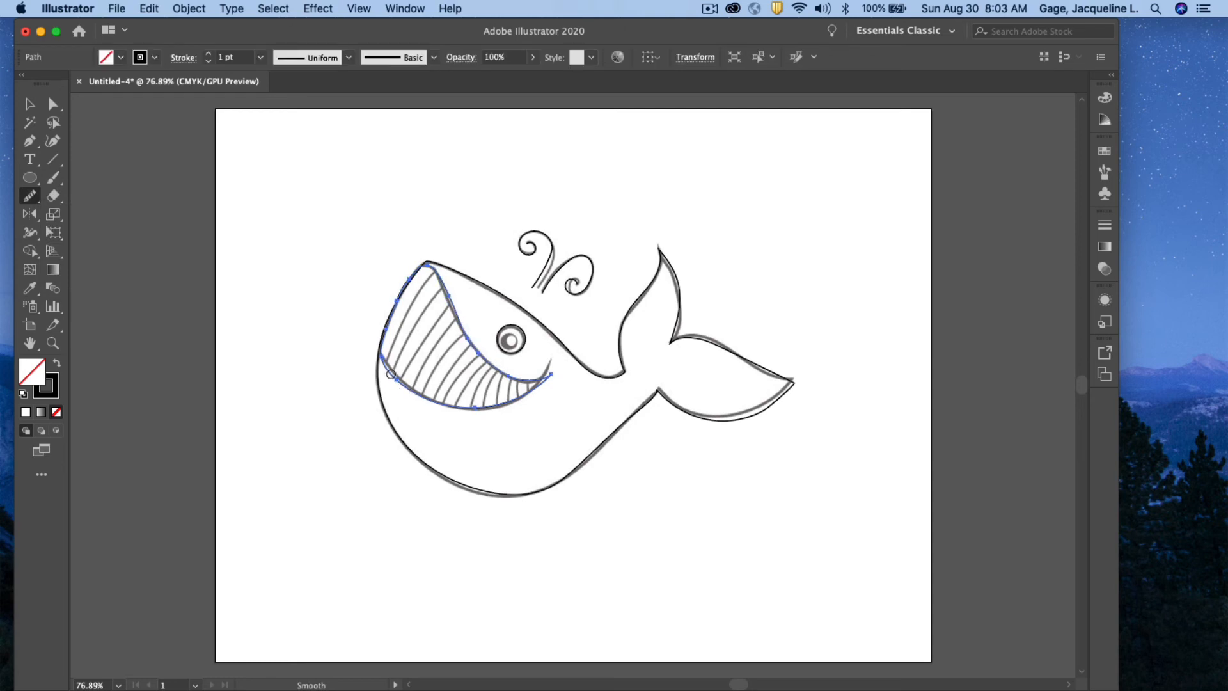
mouse_move(391, 374)
left_mouse_down()
mouse_move(432, 395)
mouse_move(490, 401)
left_mouse_up()
Round the sharp corners of the whale's body path, including the upper tail fin tip, to 0.1 in with live corners
left_click(53, 342)
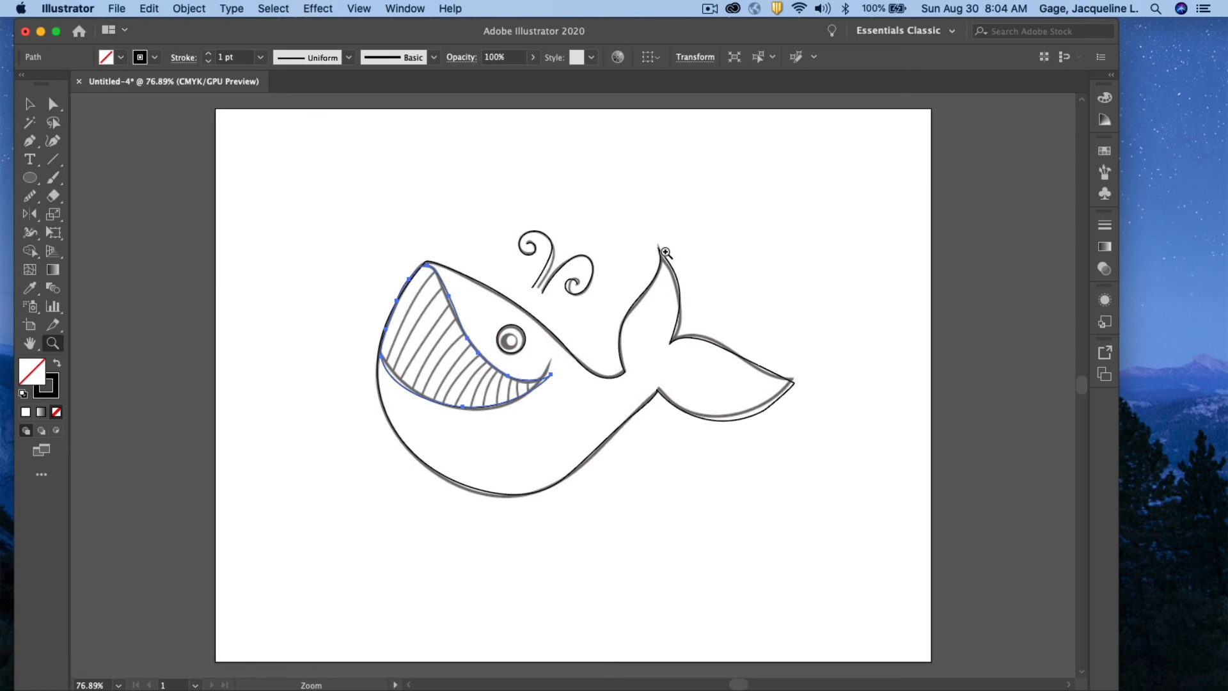
left_click_drag(666, 253, 735, 554)
left_click_drag(674, 273, 679, 489)
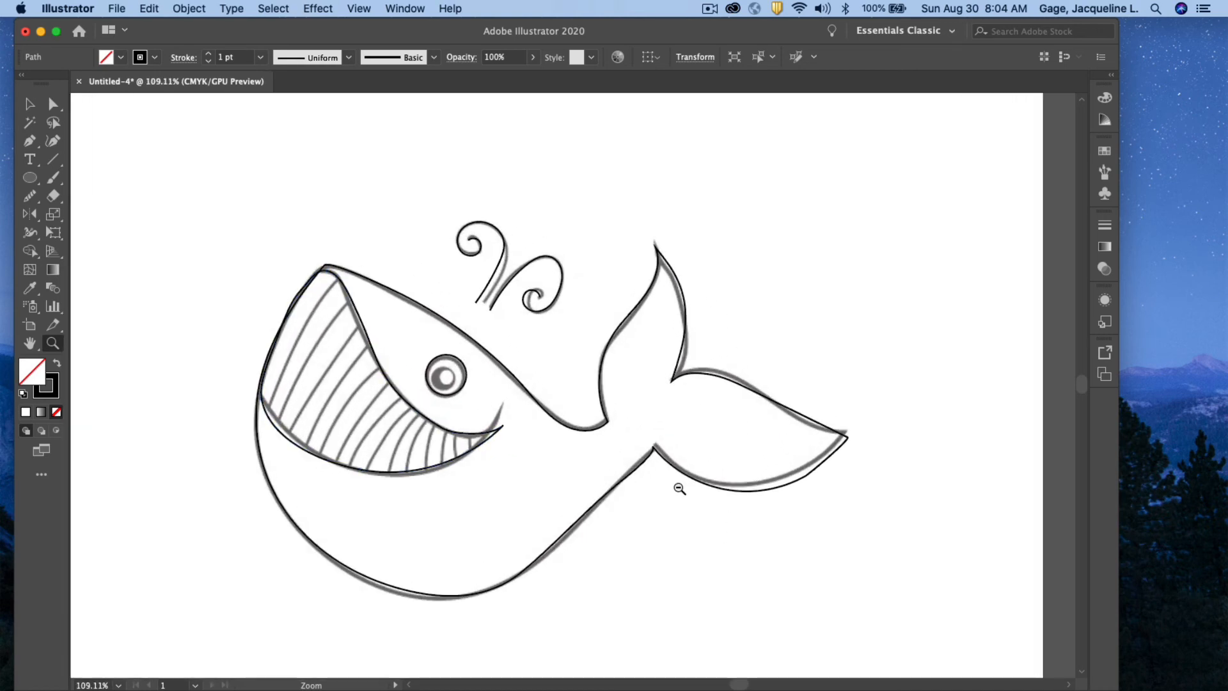
left_click(684, 287)
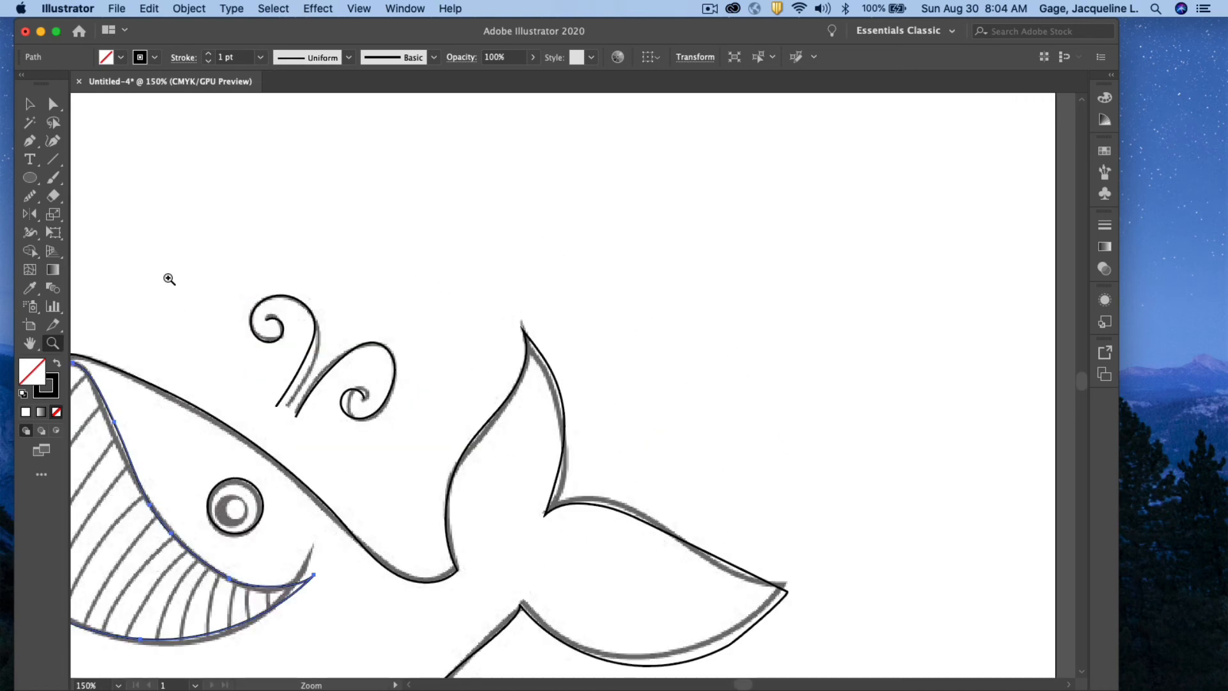
left_click(29, 104)
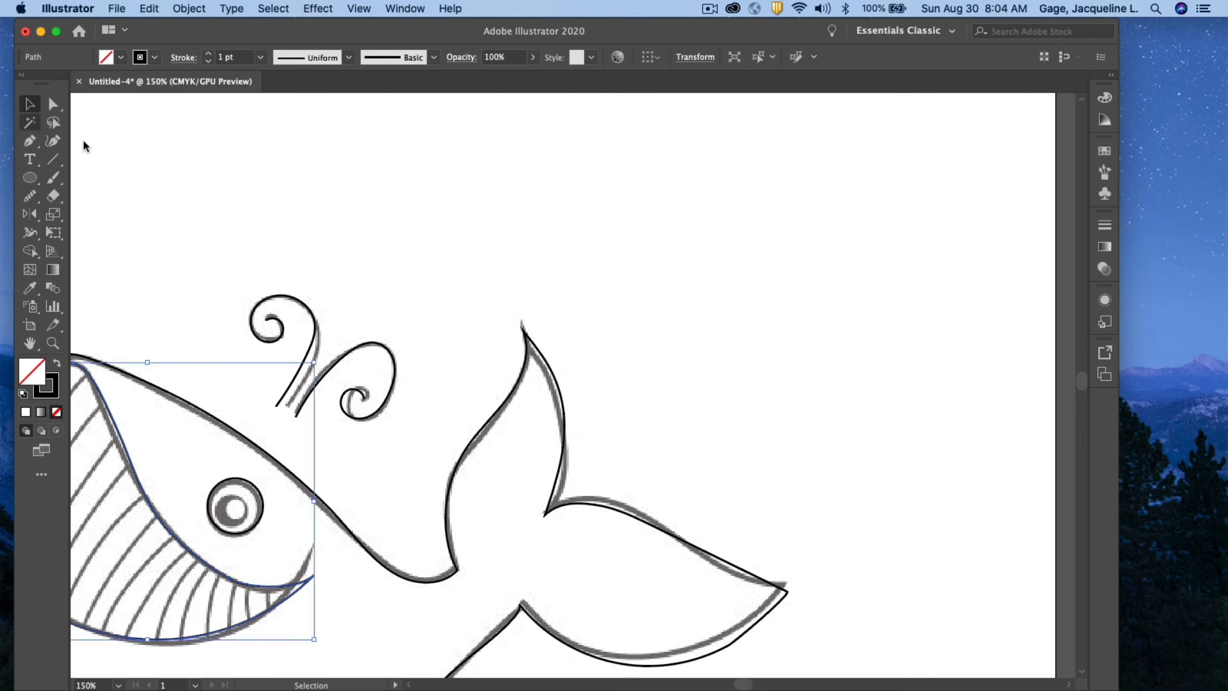
left_click(563, 399)
left_click(560, 282)
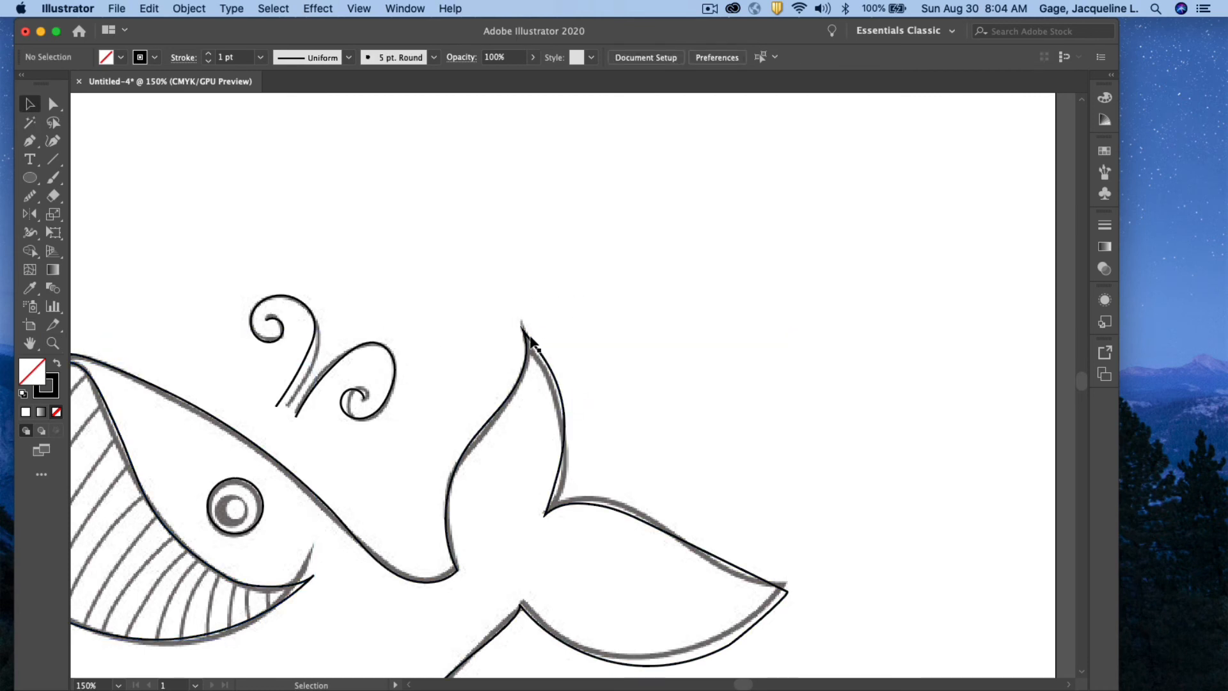
left_click(529, 337)
left_click(53, 104)
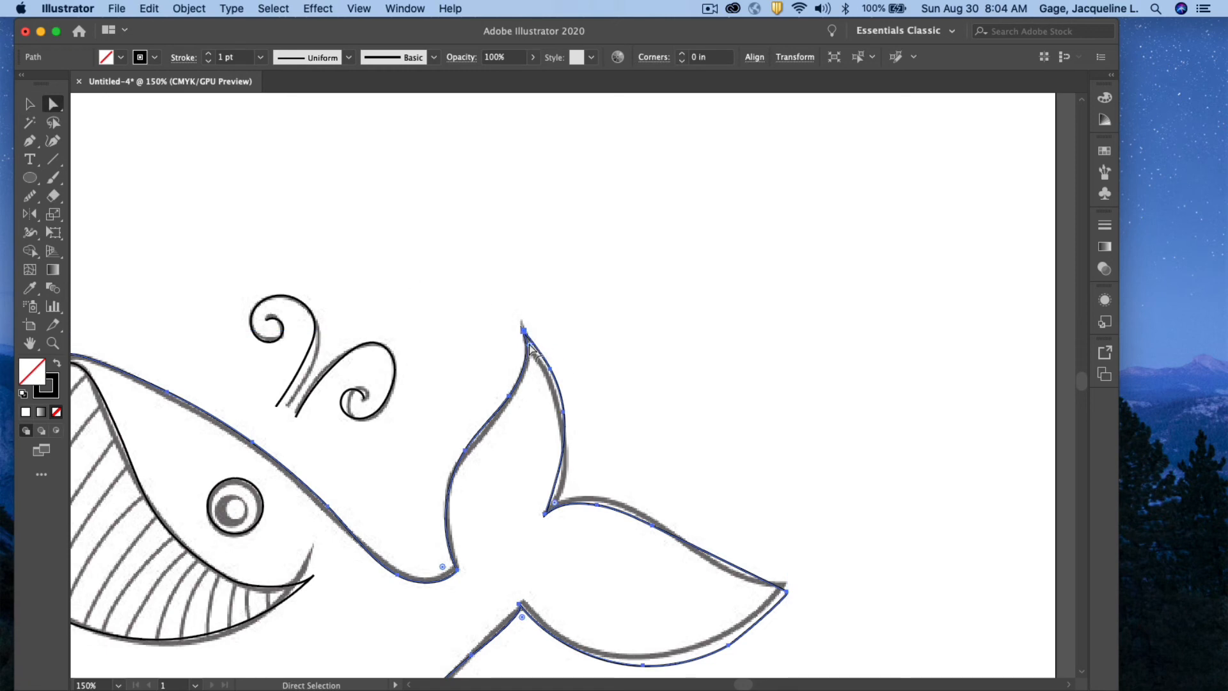
left_click_drag(530, 346, 541, 377)
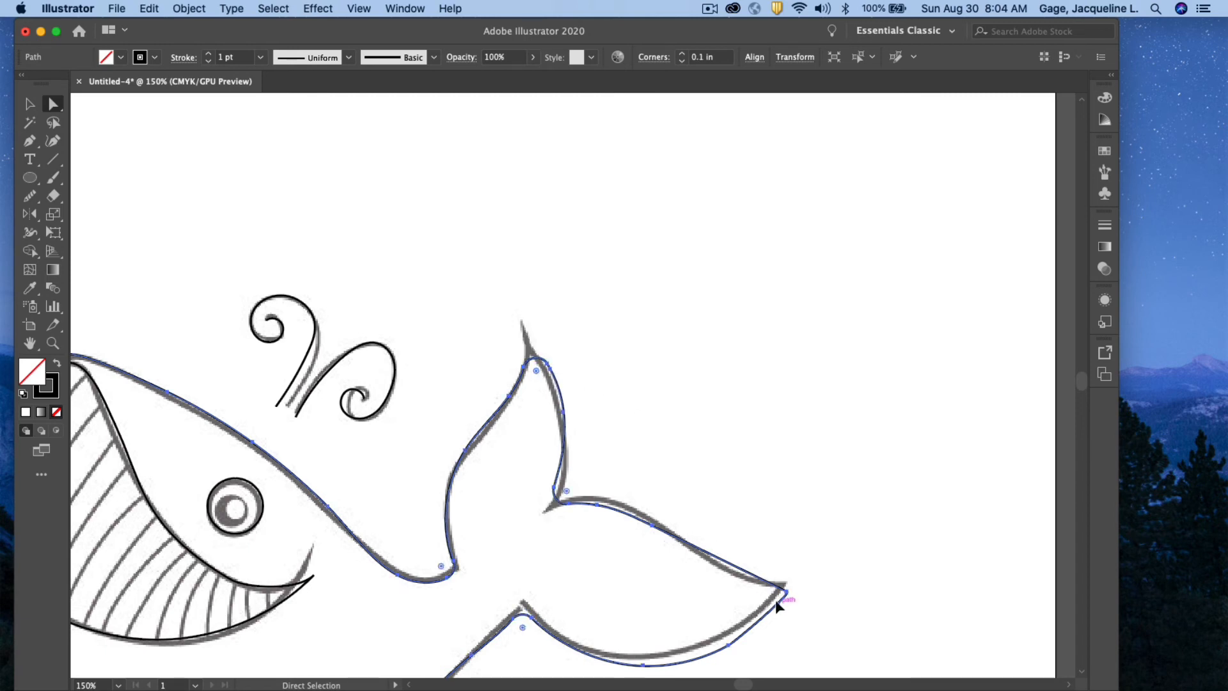
Reduce the corner rounding on the whale's body path to 0.04 in
scroll(688, 440, "down", 2)
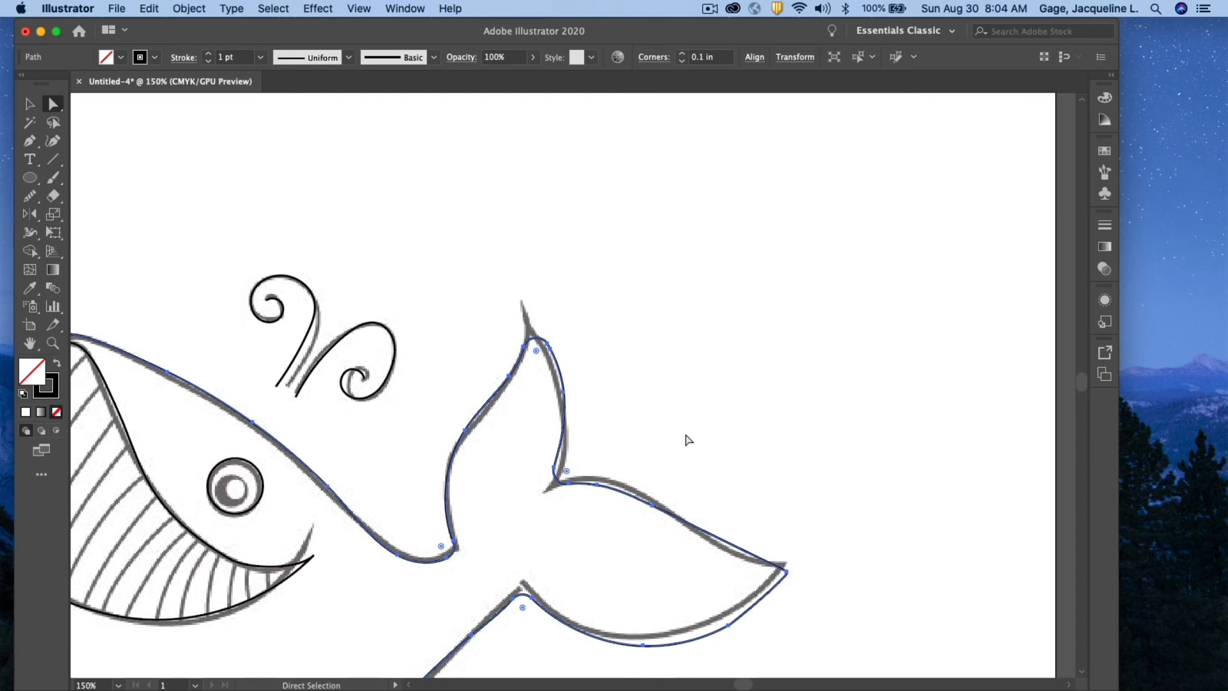
mouse_move(568, 473)
left_mouse_down()
mouse_move(553, 501)
mouse_move(555, 489)
left_mouse_up()
left_click(30, 105)
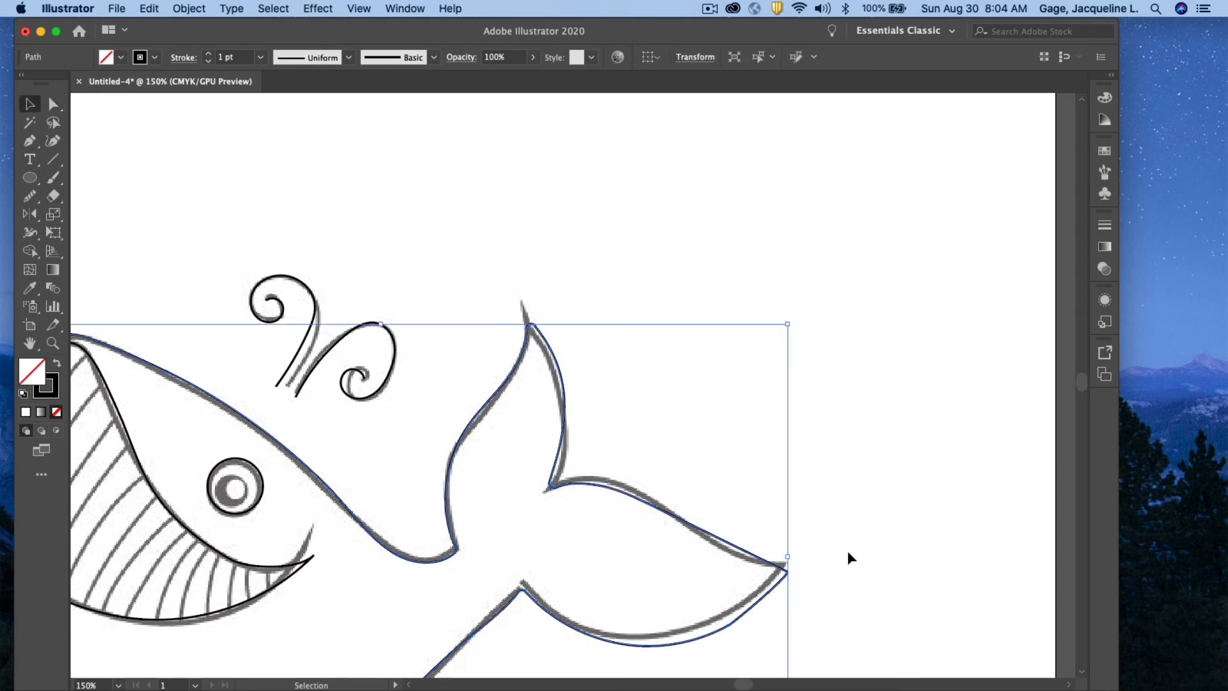
left_click(797, 578)
left_click(786, 573)
left_click(54, 105)
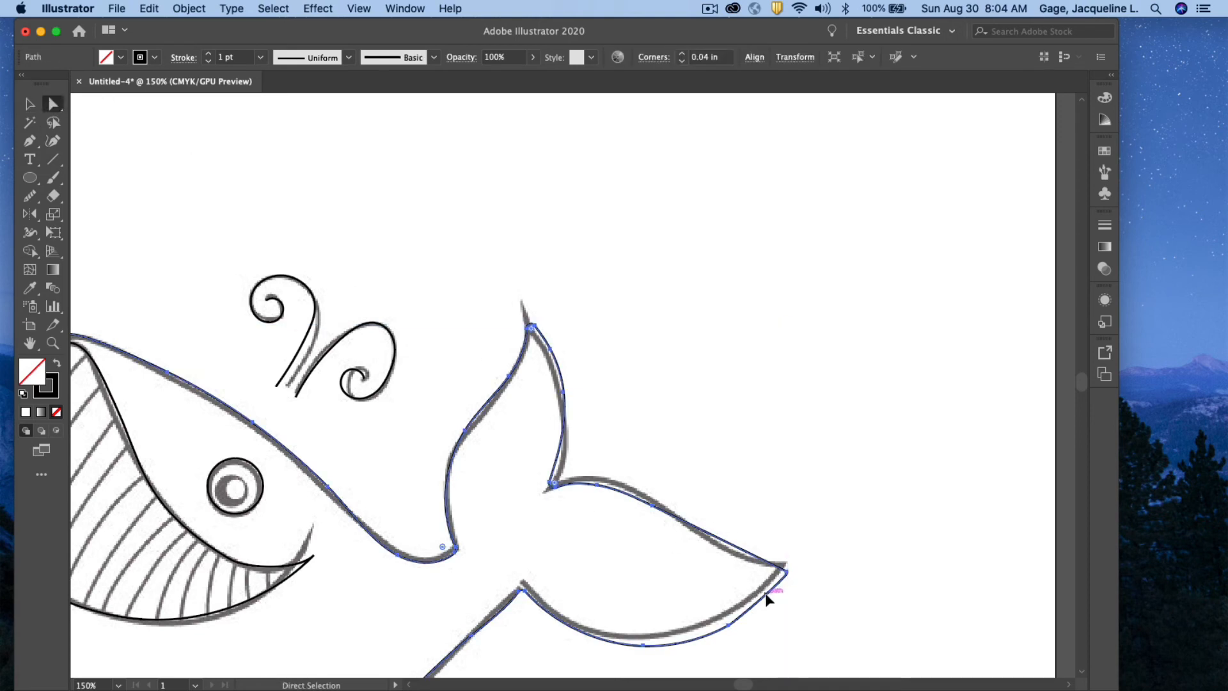
left_click(738, 628)
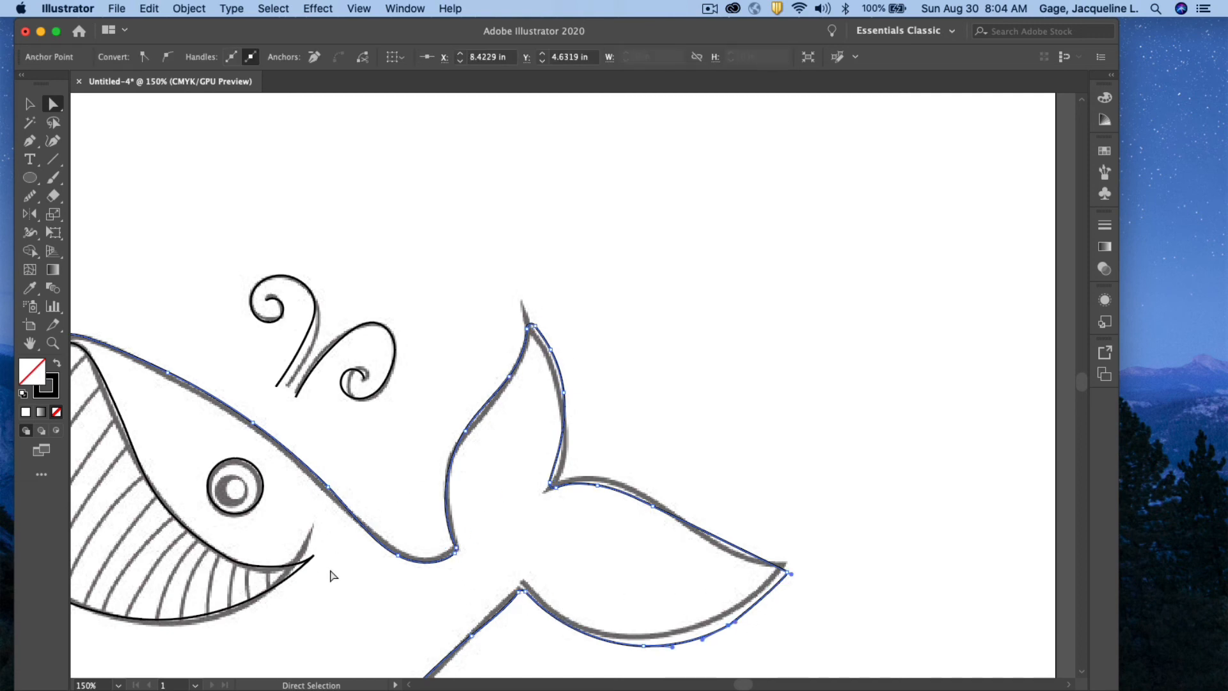
Try to round the rear corner of the mouth path with the Direct Selection tool
left_click(303, 565)
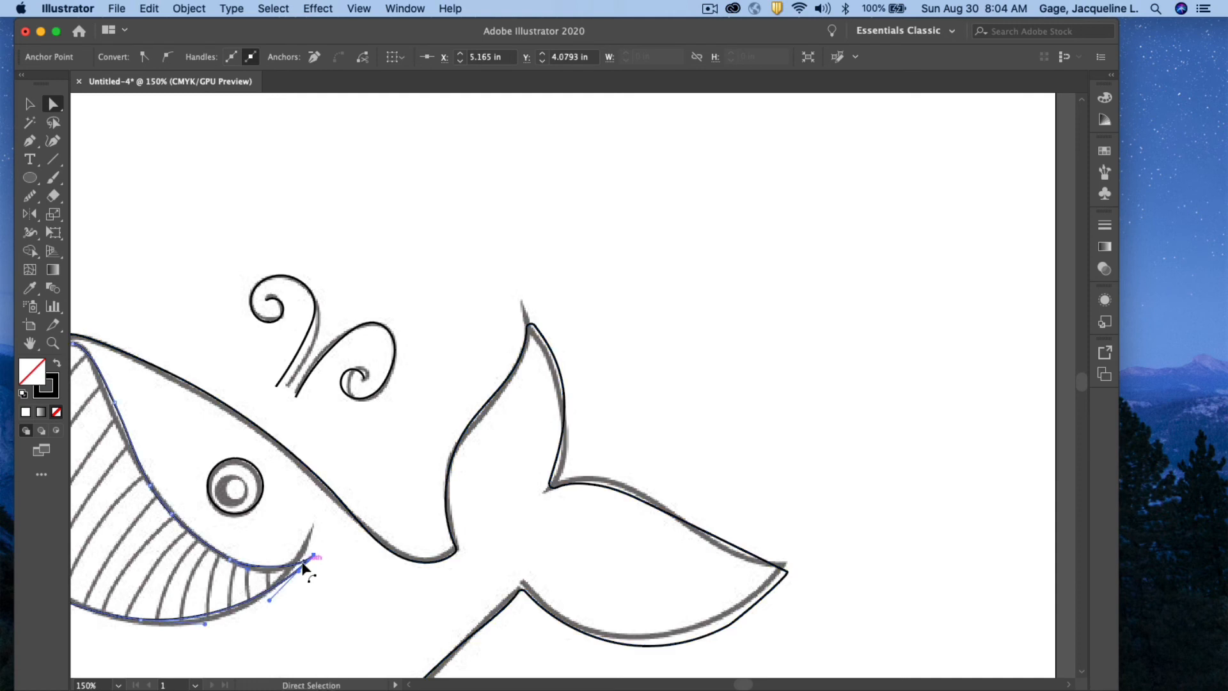
left_click(53, 343)
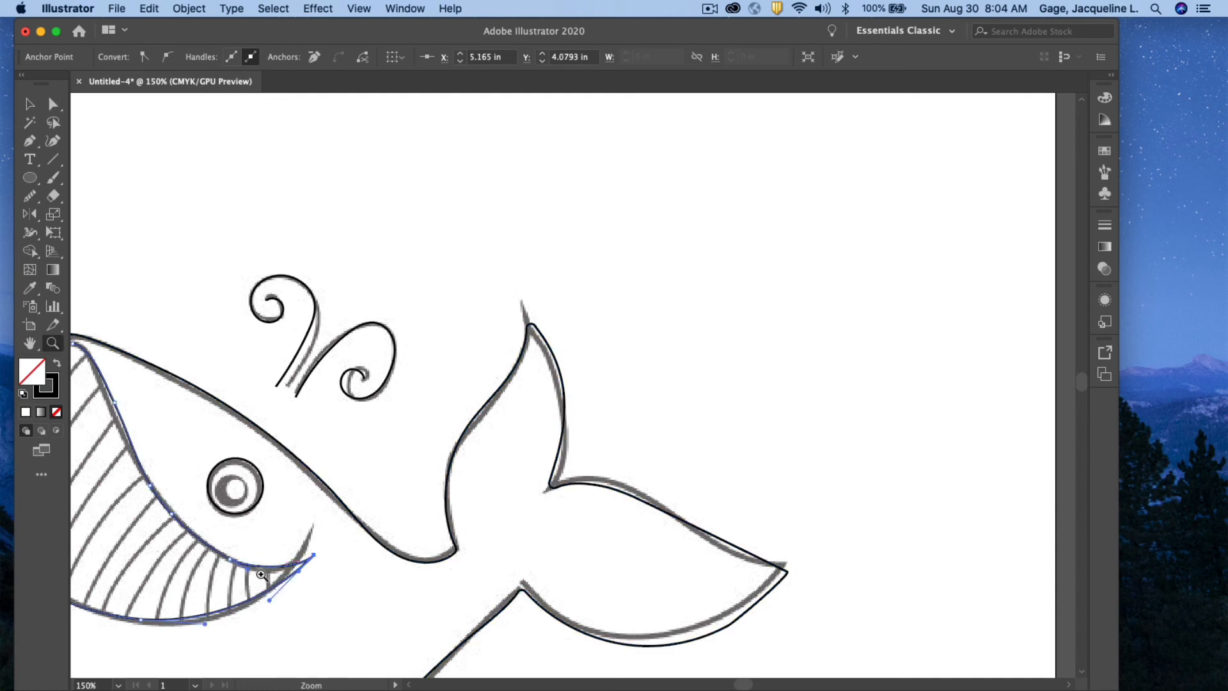
left_click(298, 584)
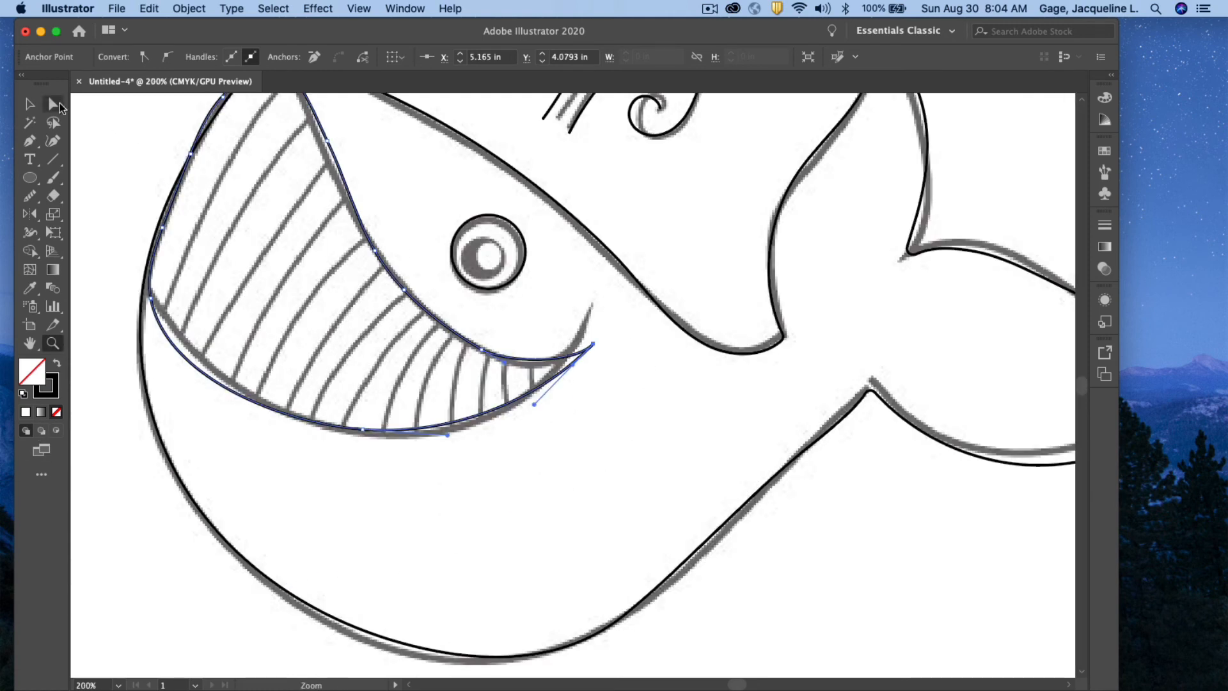
left_click(53, 103)
left_click(636, 364)
left_click(584, 358)
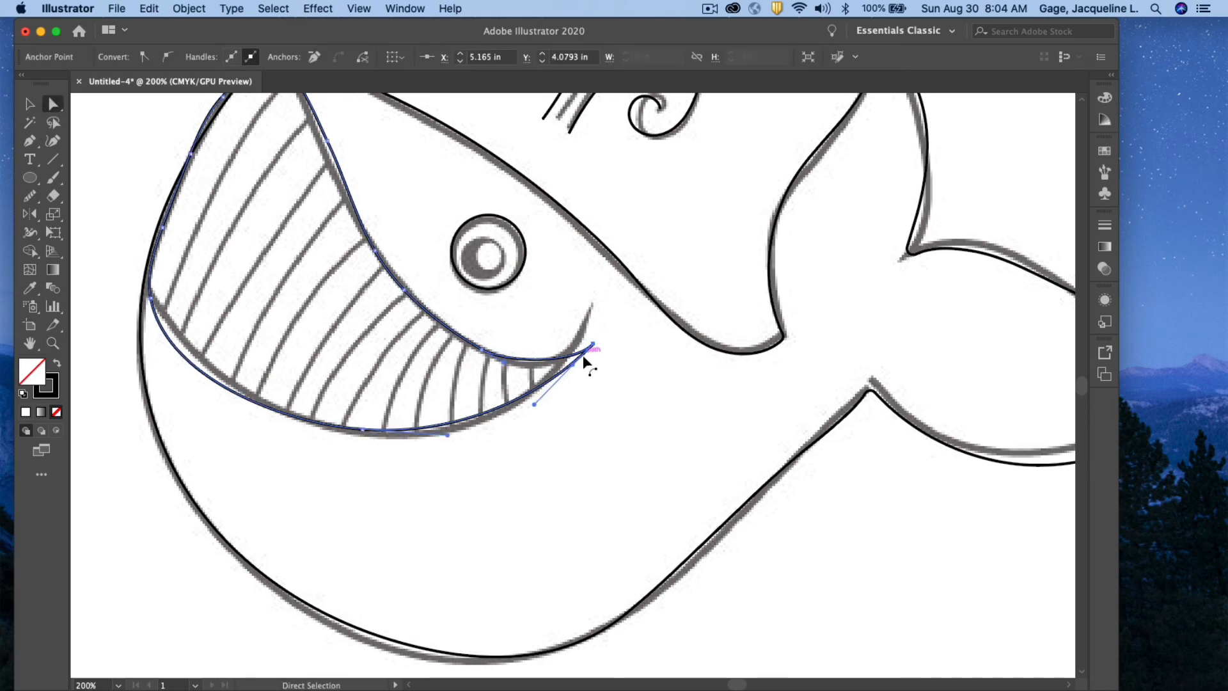
Adjust the lower curve's handle near the mouth's rear corner and round that corner to 0.03 in with Direct Selection
left_click(53, 342)
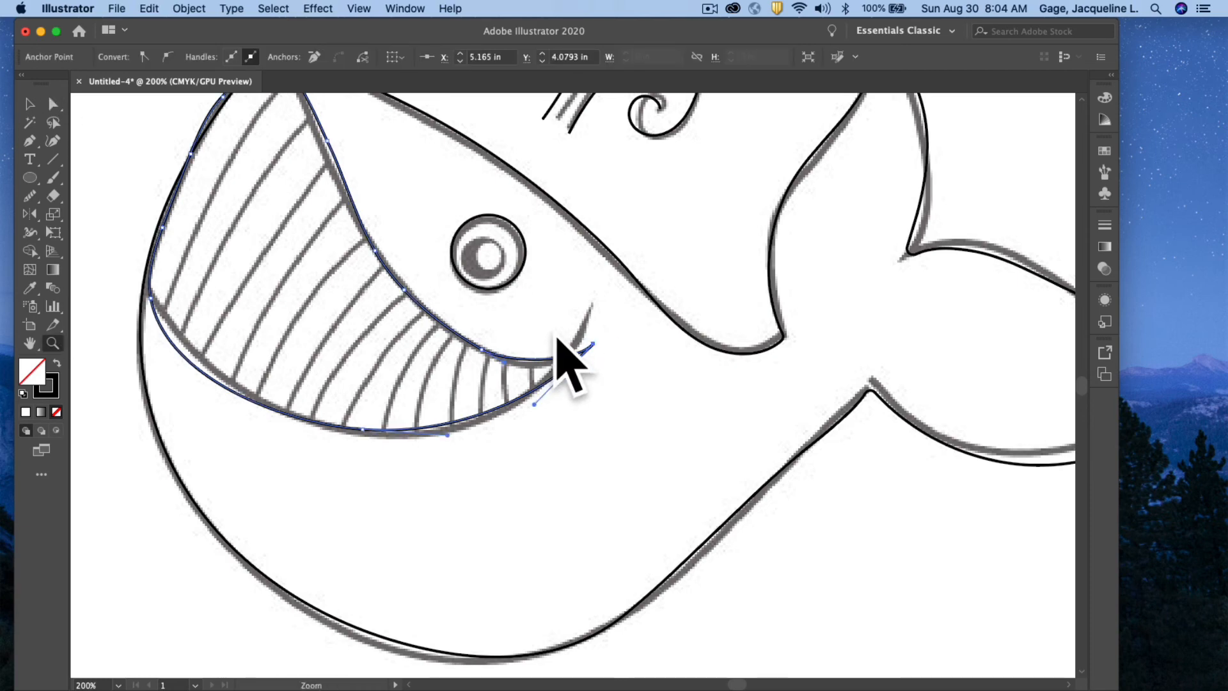
left_click_drag(567, 353, 635, 584)
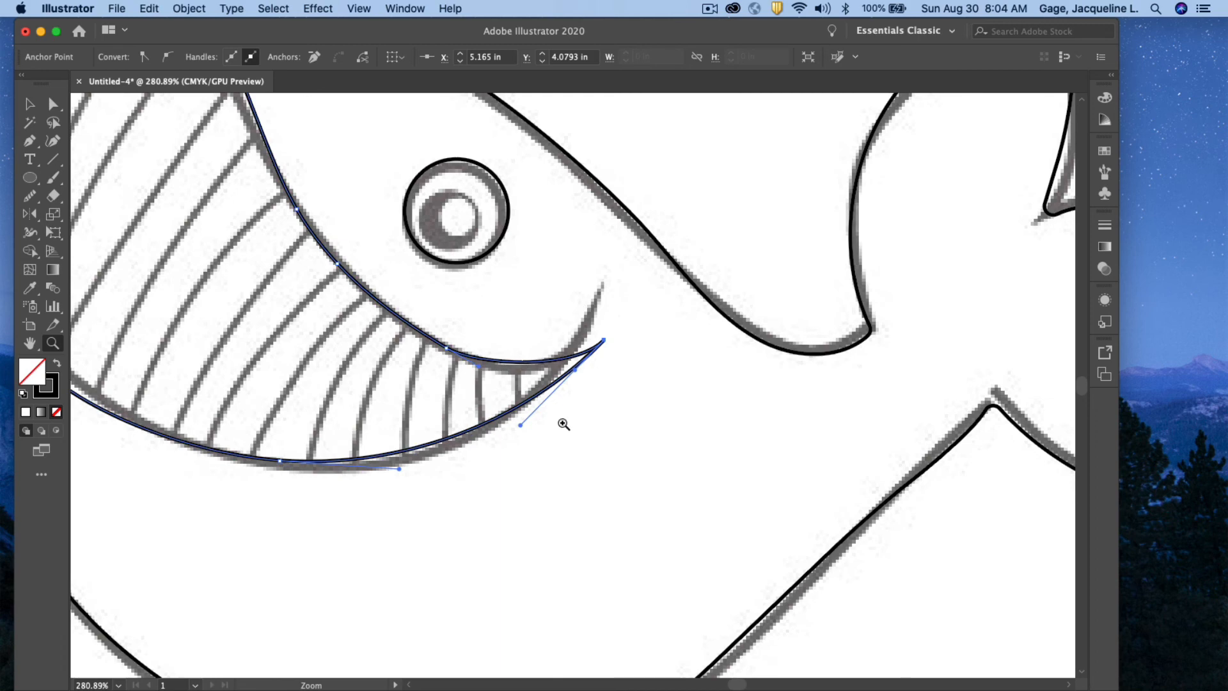
left_click_drag(564, 424, 599, 505)
left_click(29, 103)
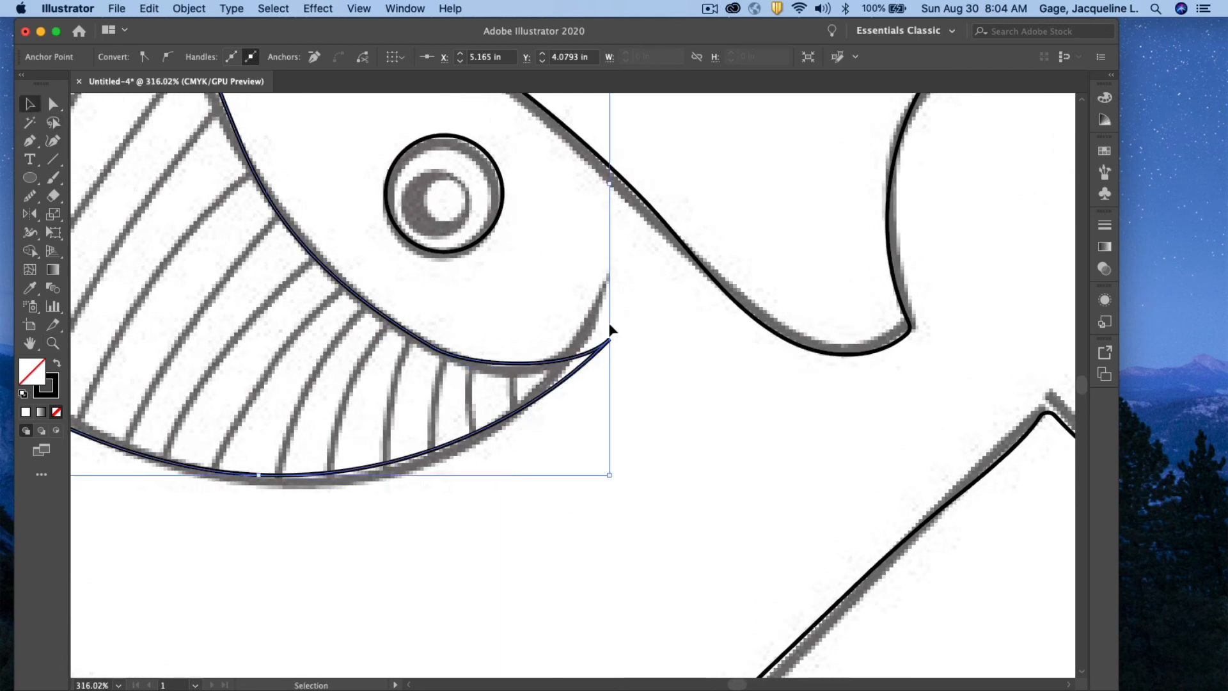
left_click(613, 345)
left_click(610, 342)
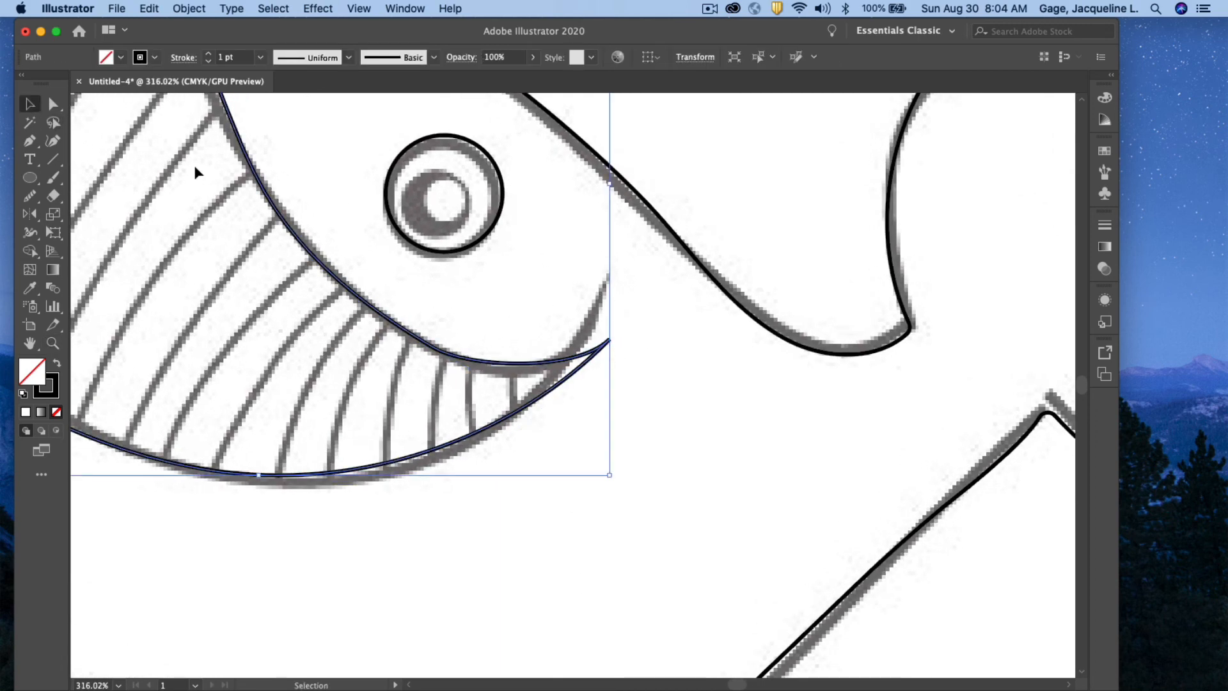
left_click(60, 105)
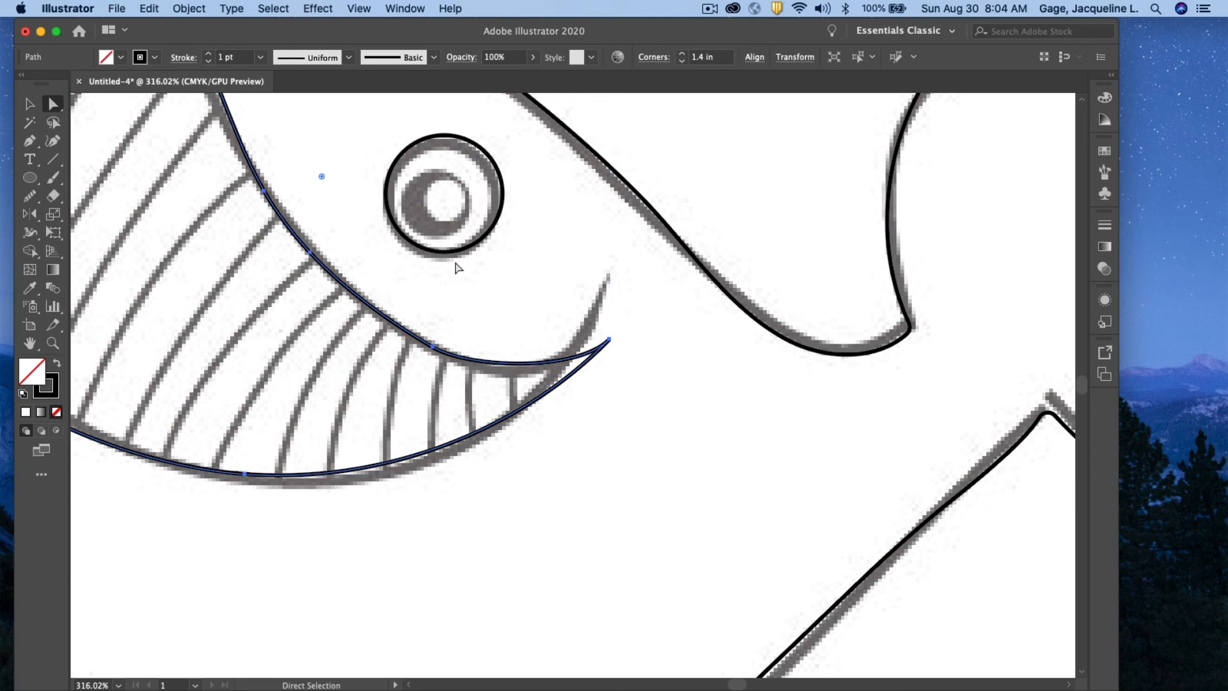
left_click(609, 341)
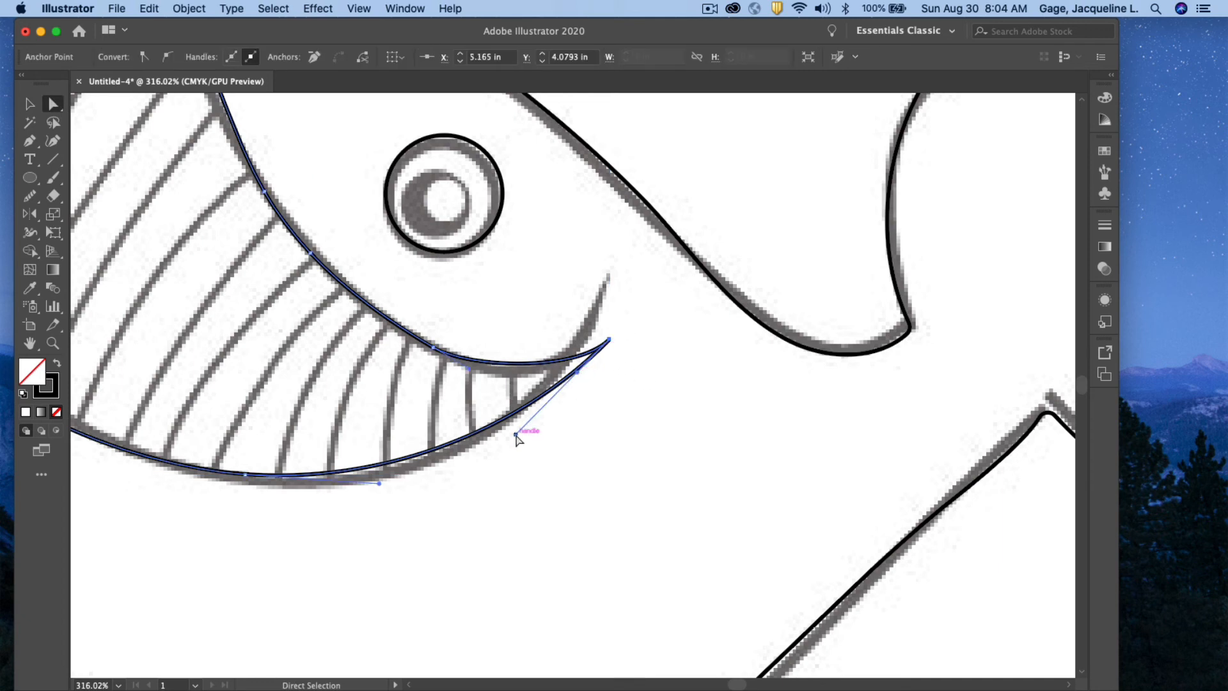
left_click_drag(516, 436, 518, 443)
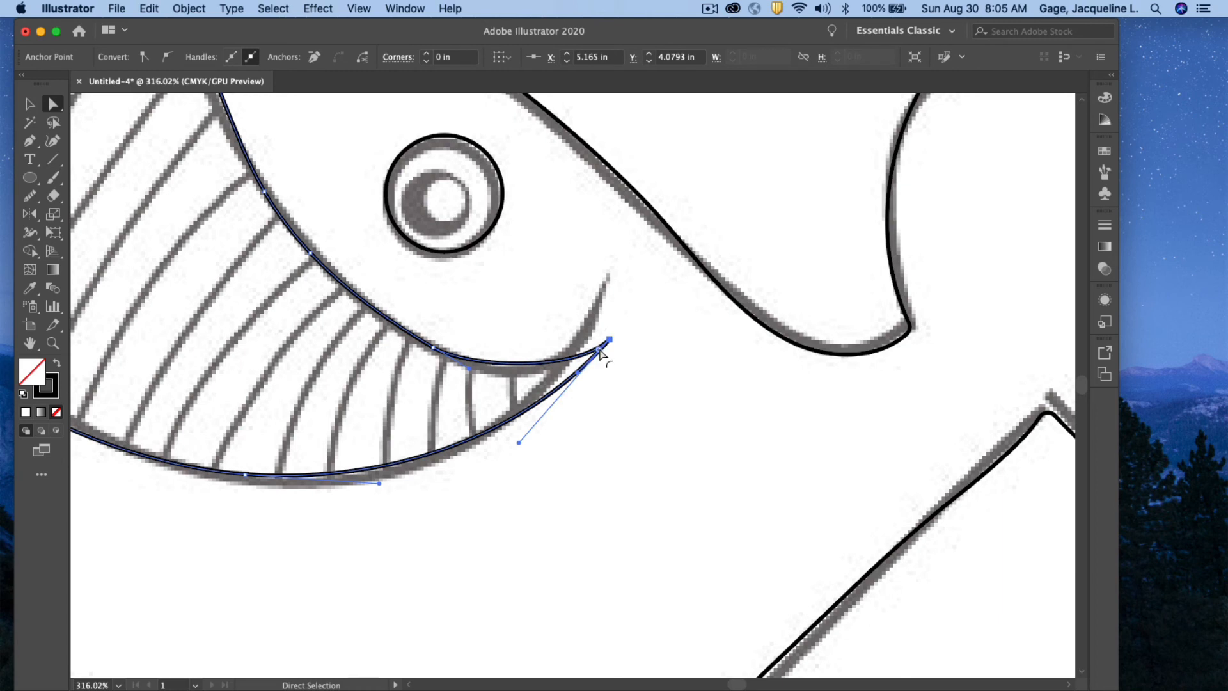
left_click_drag(599, 352, 588, 371)
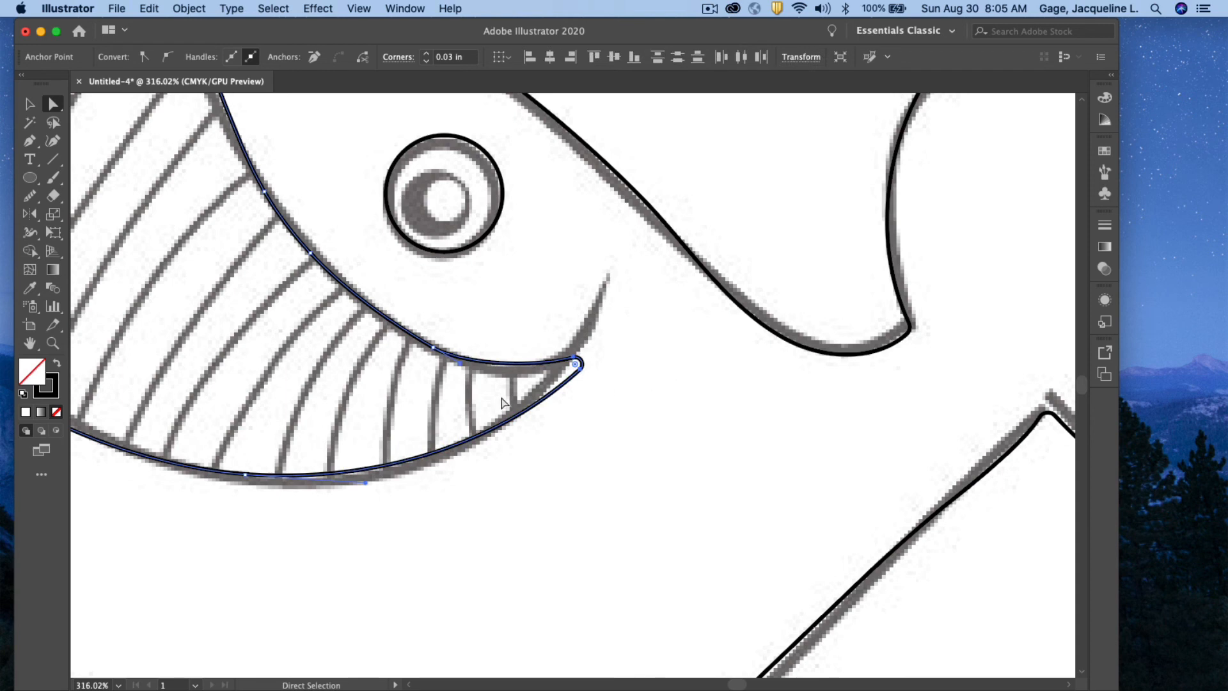
Fill the whale's body path with light blue
left_click(357, 8)
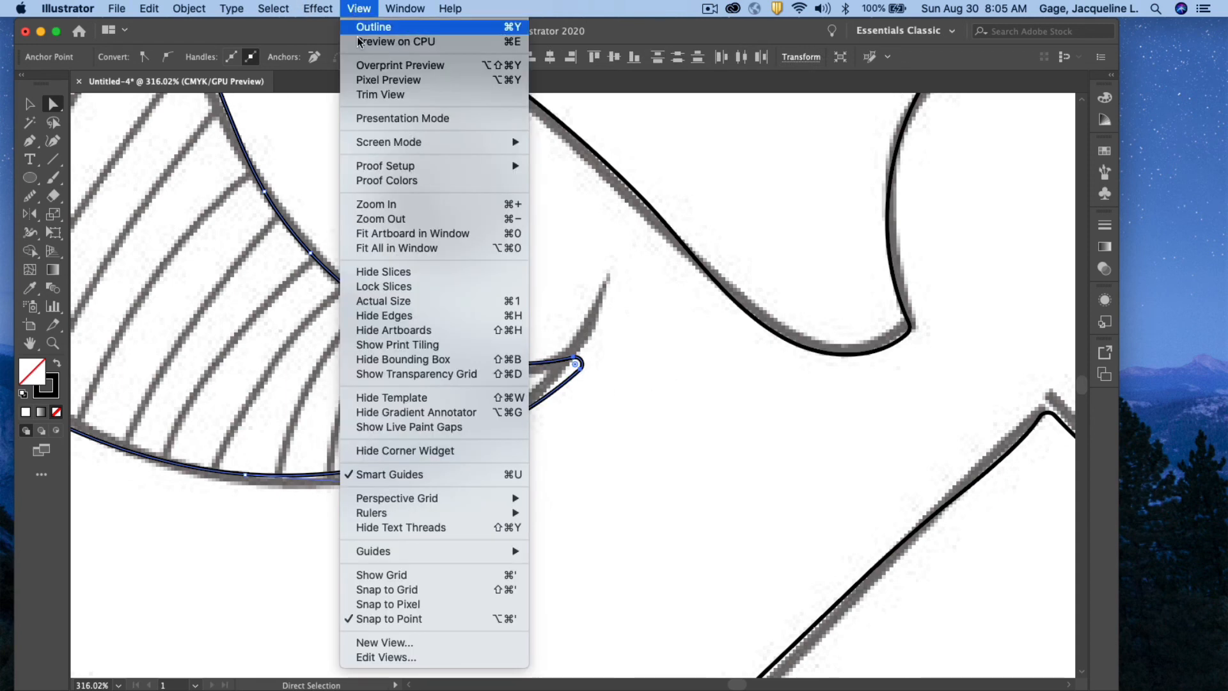
left_click(415, 236)
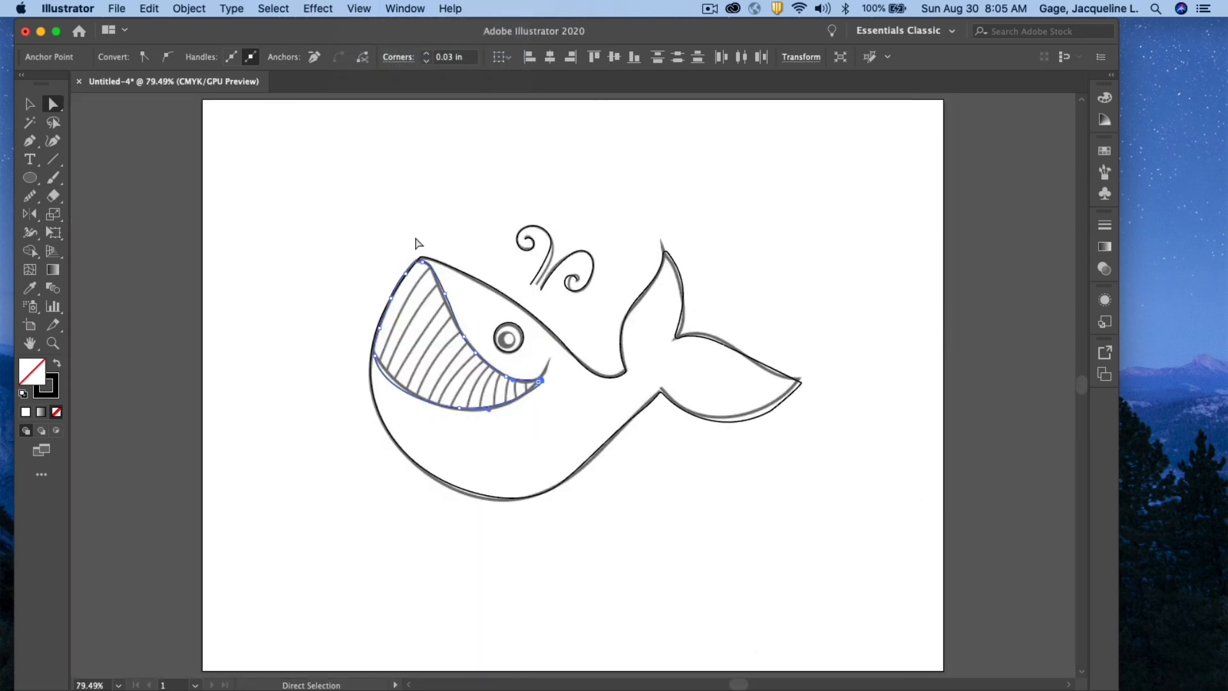
key("v")
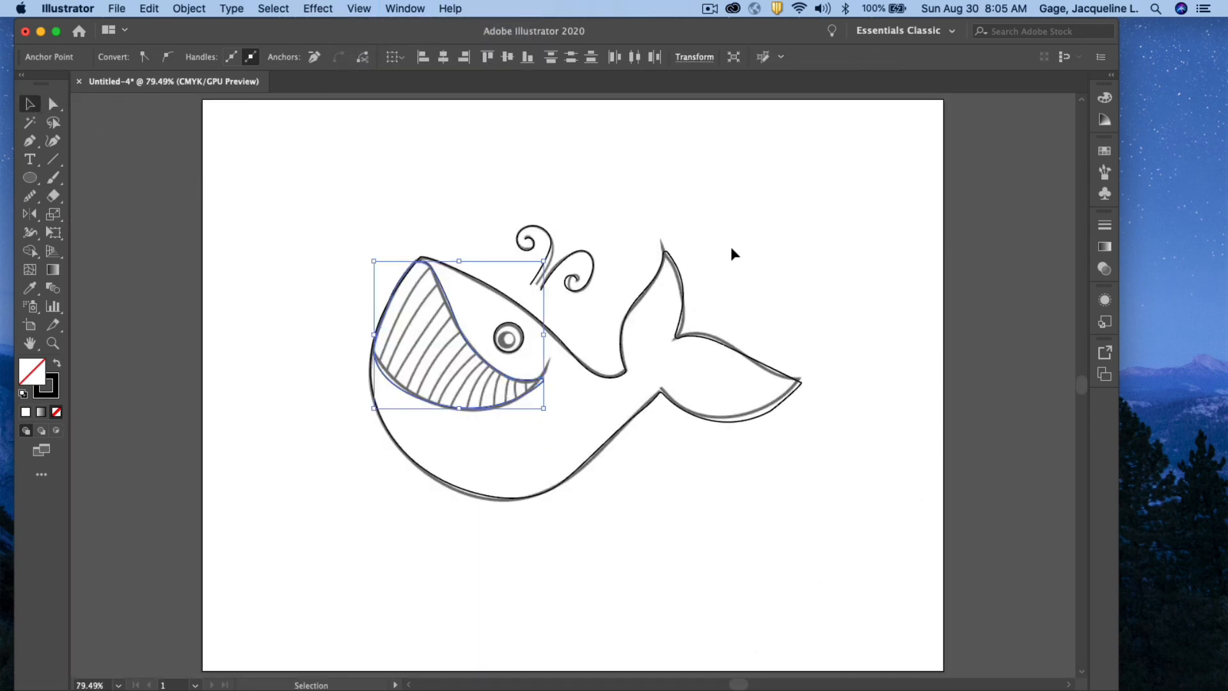
left_click(737, 255)
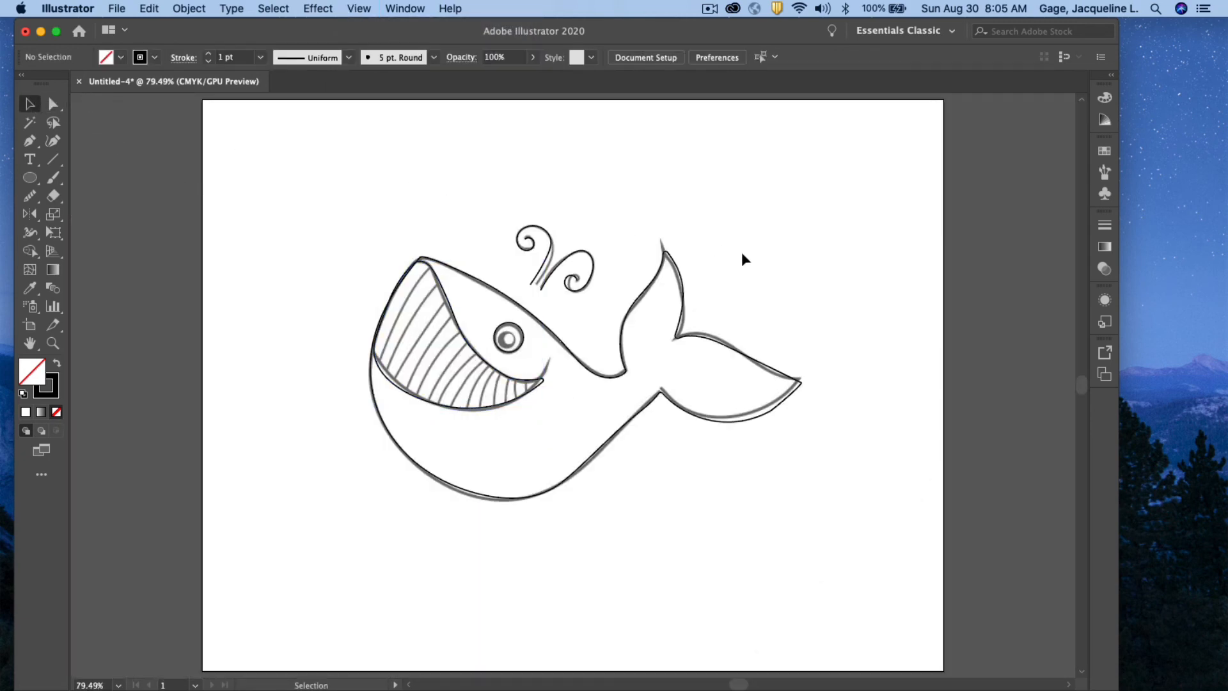
left_click(742, 360)
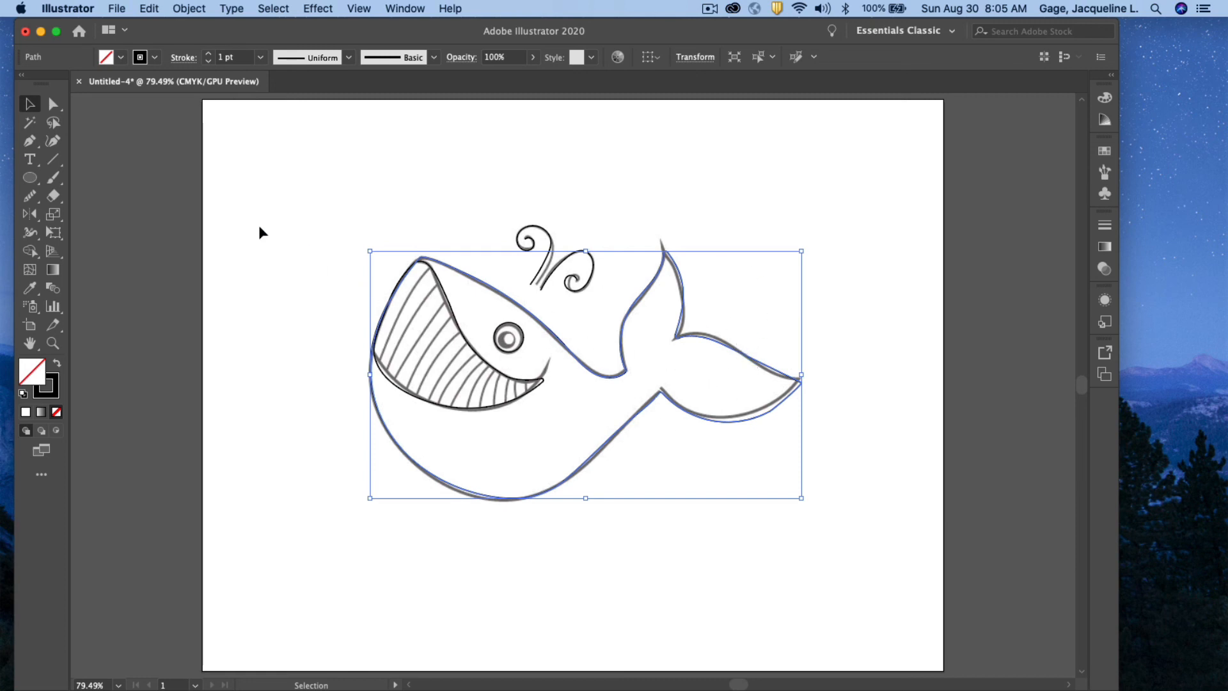
left_click(121, 59)
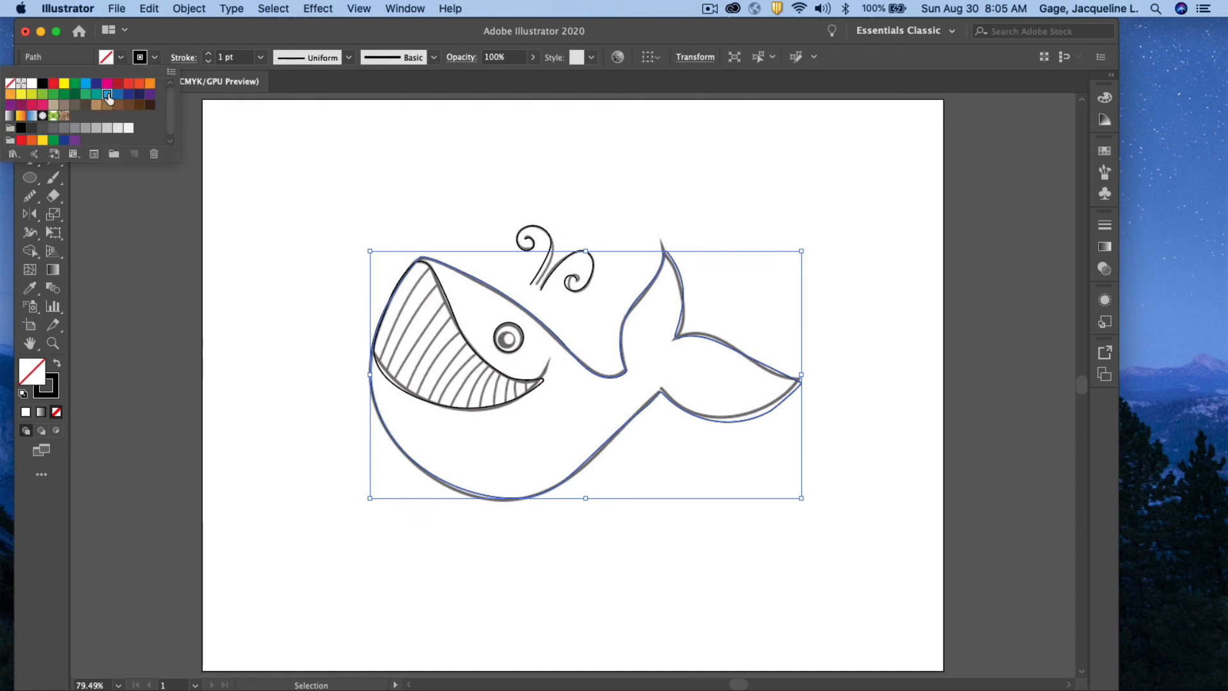
left_click(107, 96)
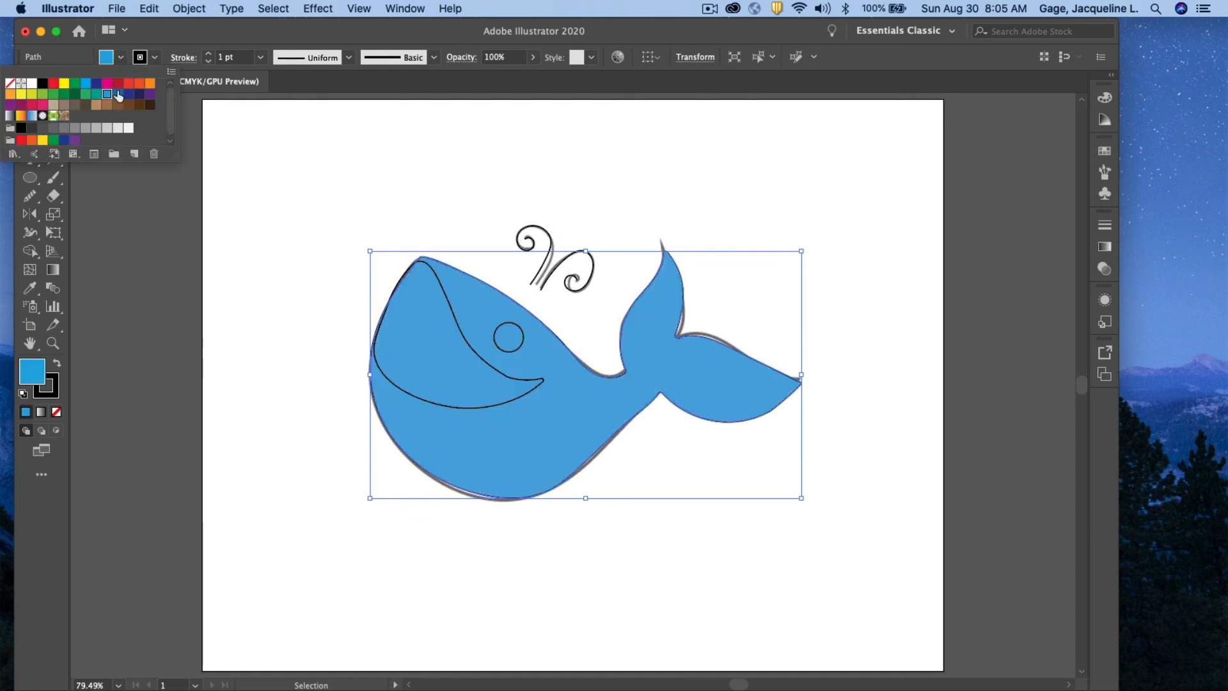
left_click(386, 178)
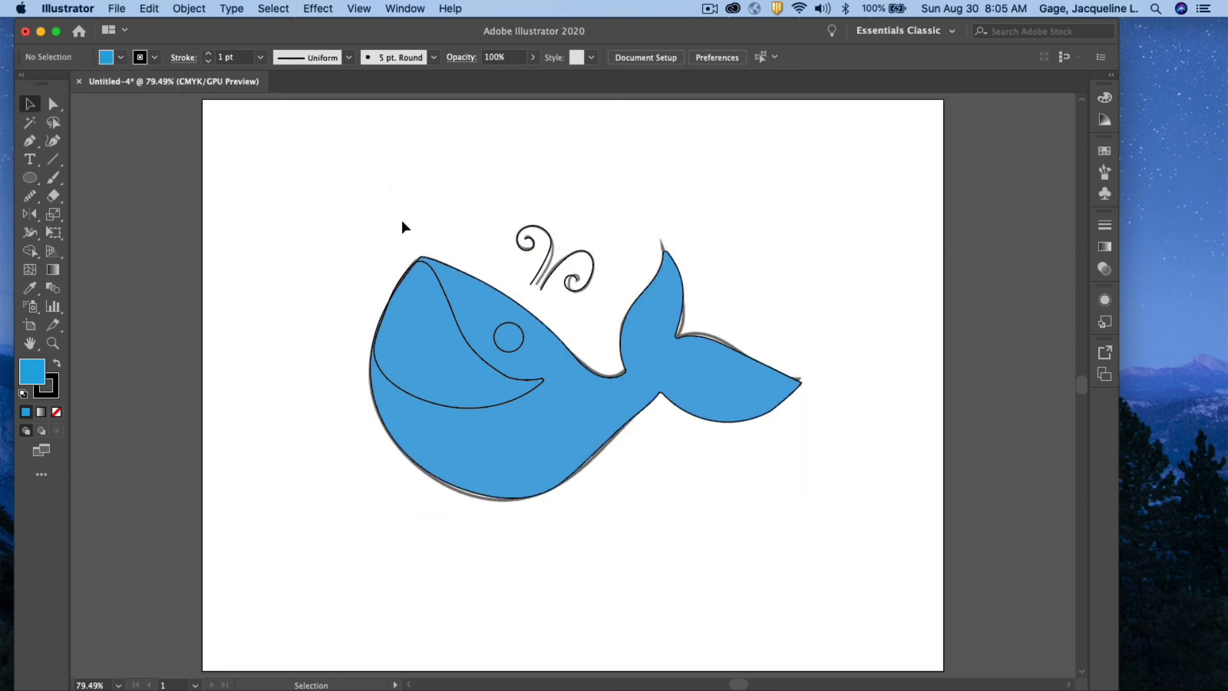
Fill the whale's mouth path with white
left_click(458, 325)
left_click(120, 57)
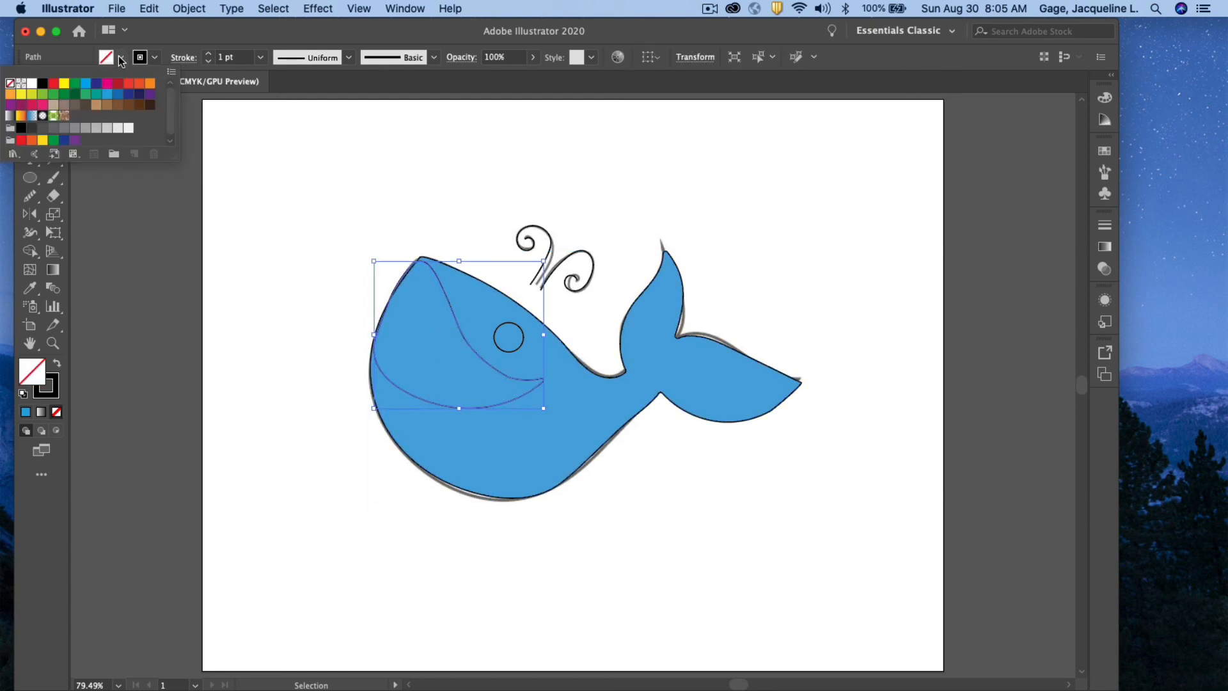
left_click(31, 84)
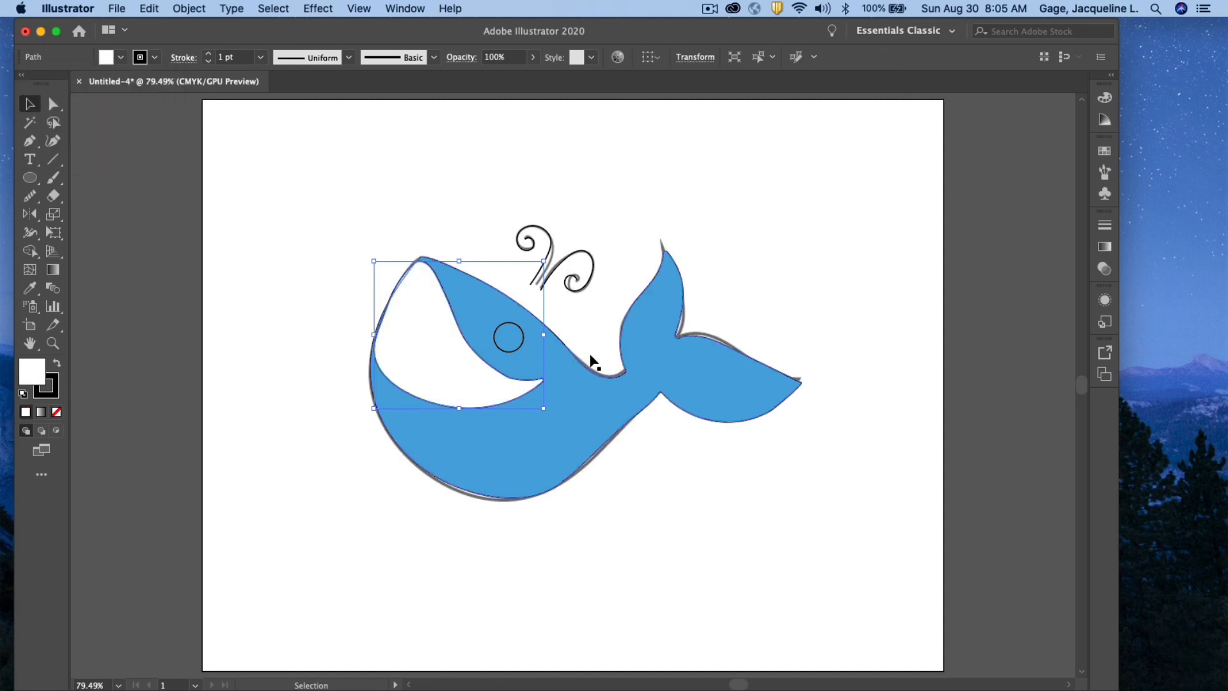
left_click(600, 325)
Fill the whale's eye circle with white
left_click(519, 347)
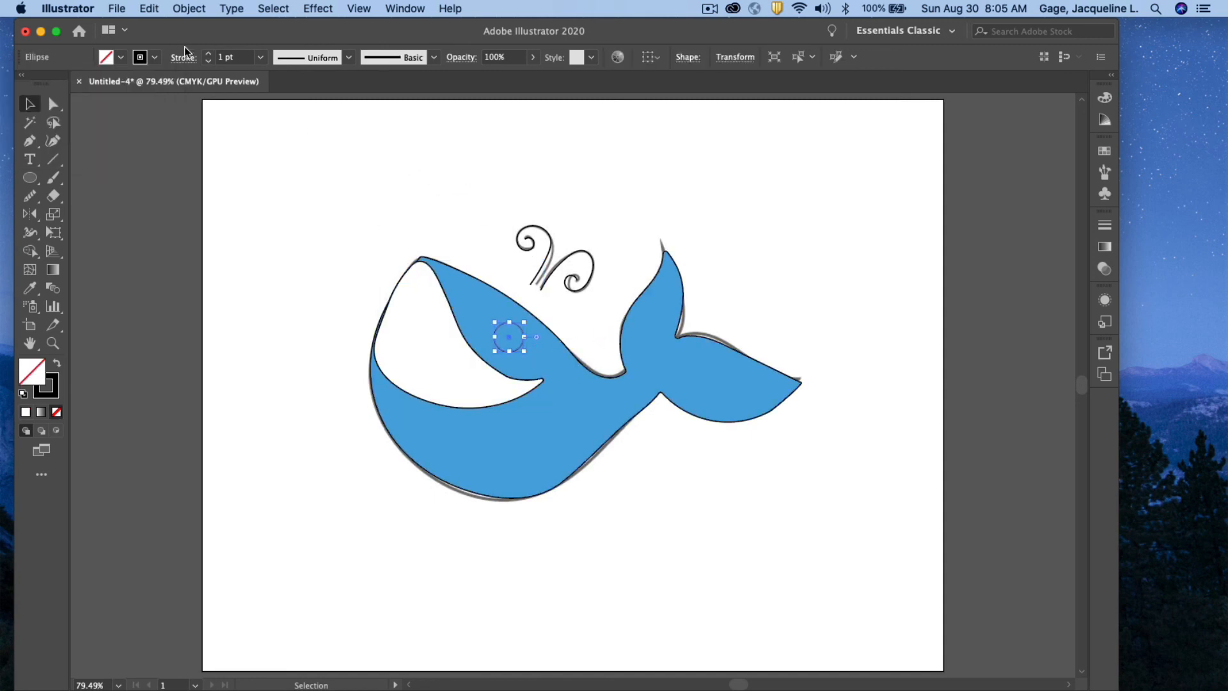
left_click(121, 57)
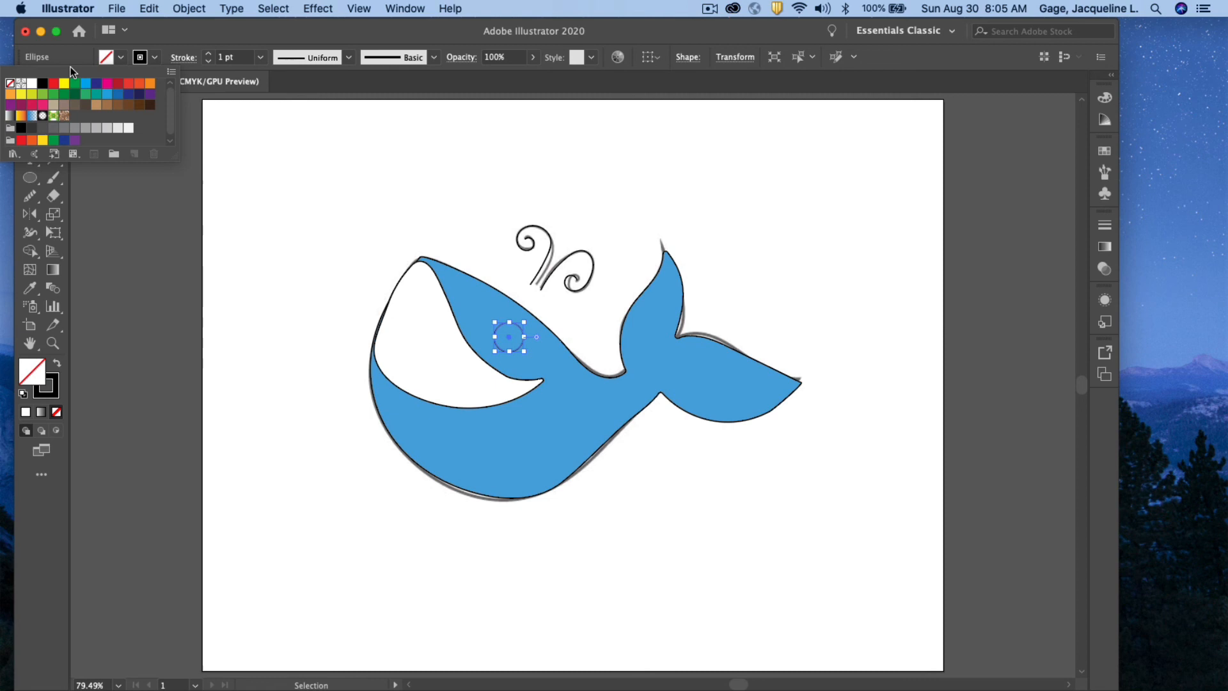
left_click(31, 84)
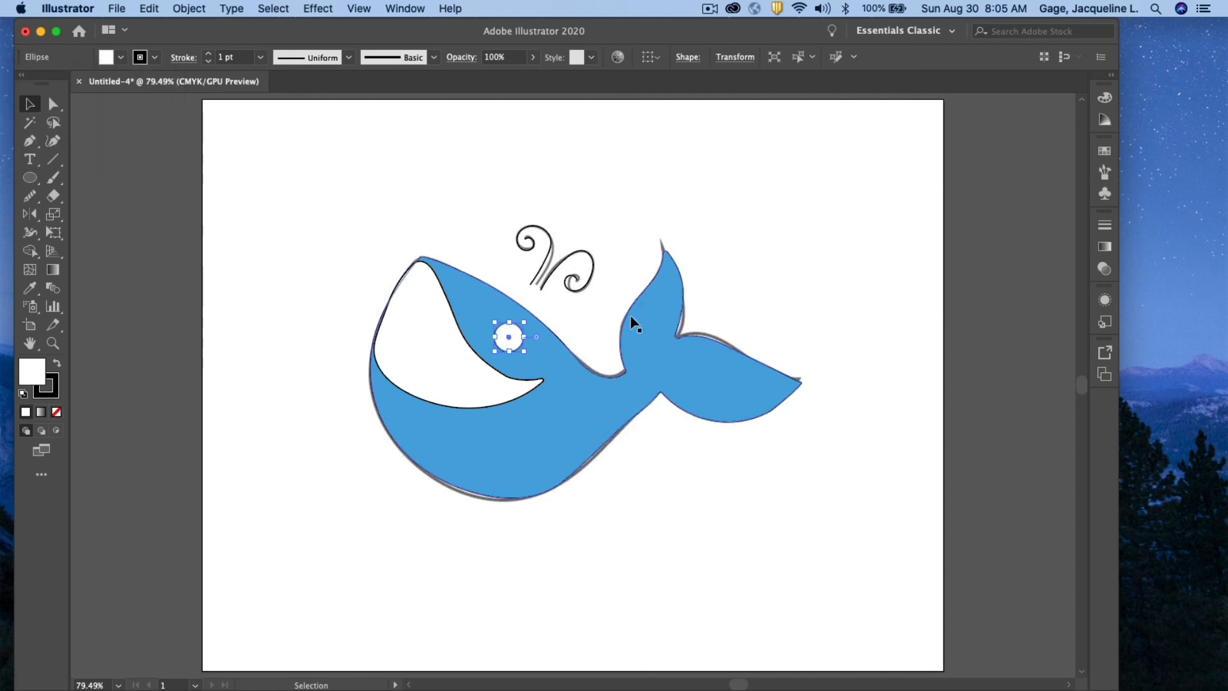
left_click(600, 302)
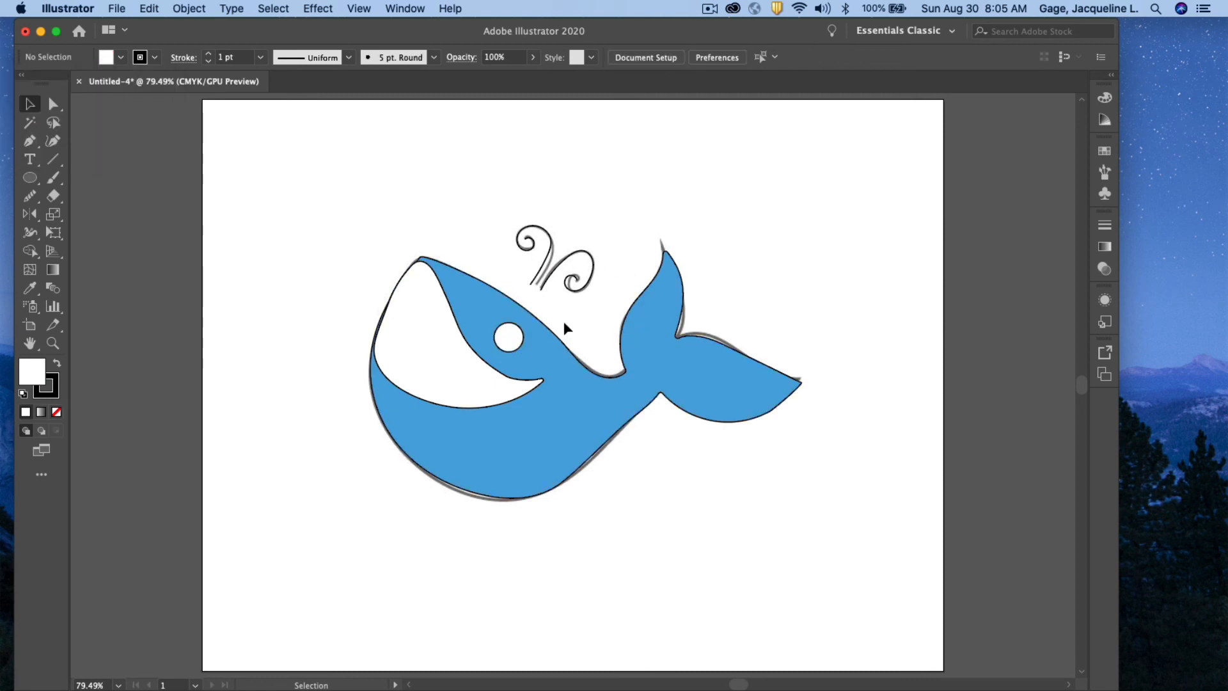
Send the white mouth shape to the back of the stacking order, behind the blue body
left_click(532, 389)
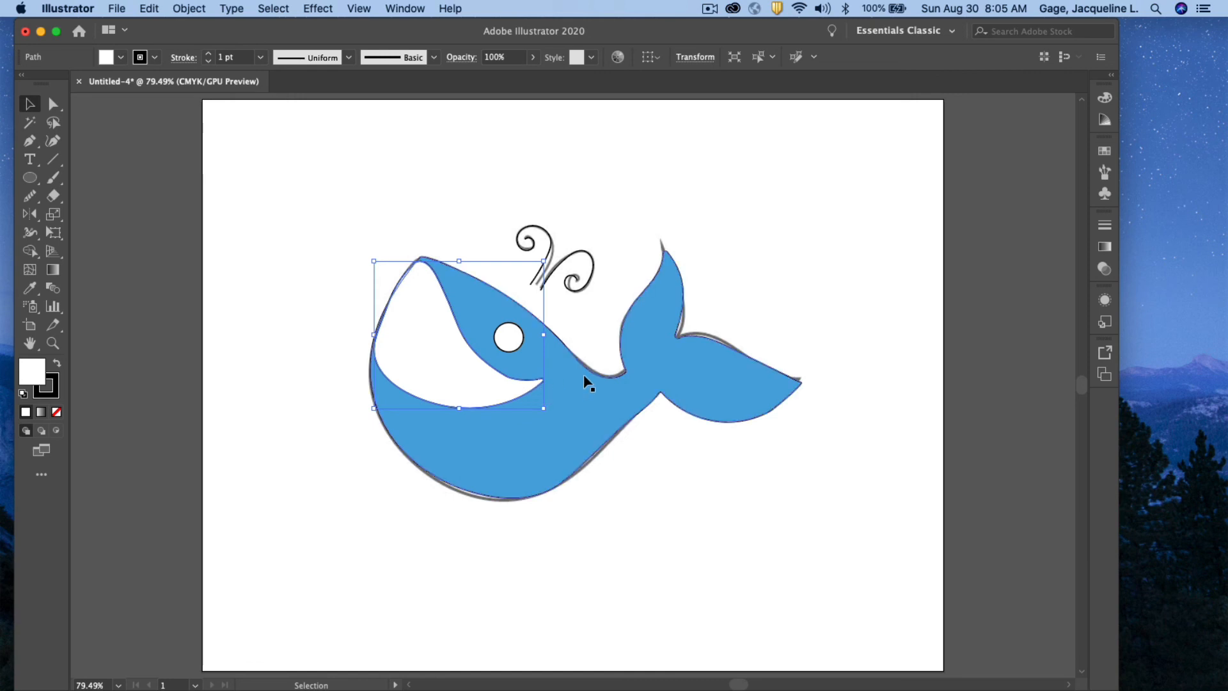
left_click(189, 9)
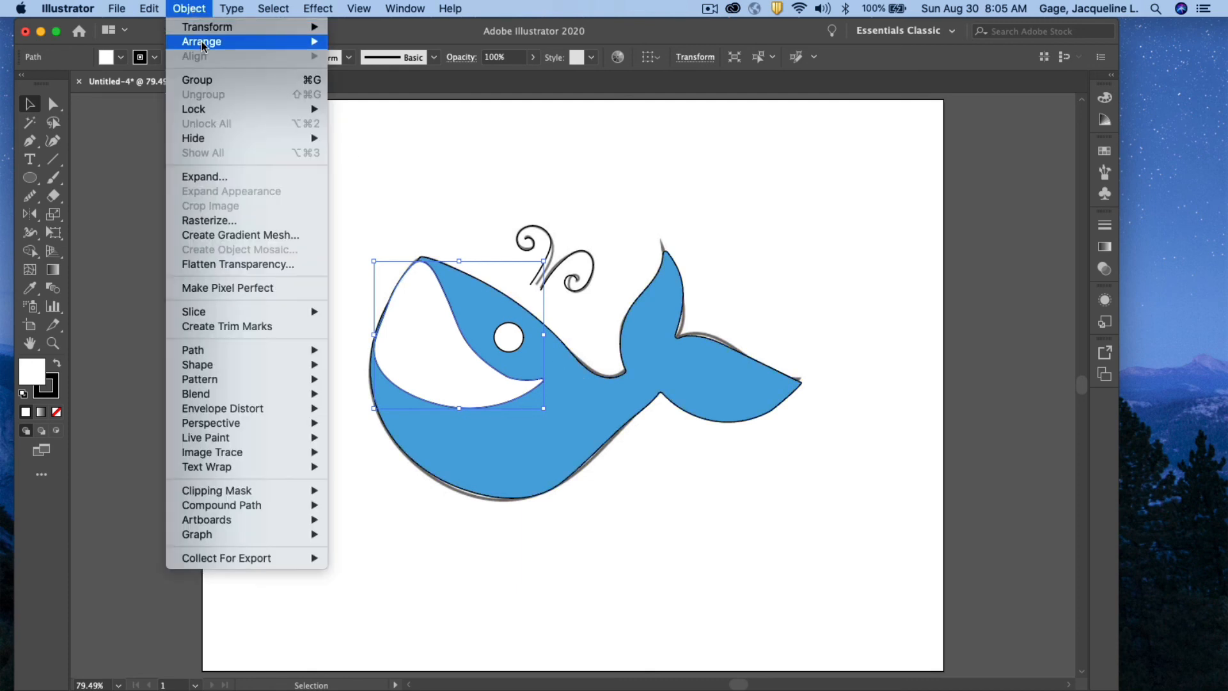
mouse_move(202, 44)
left_click(384, 86)
left_click(663, 228)
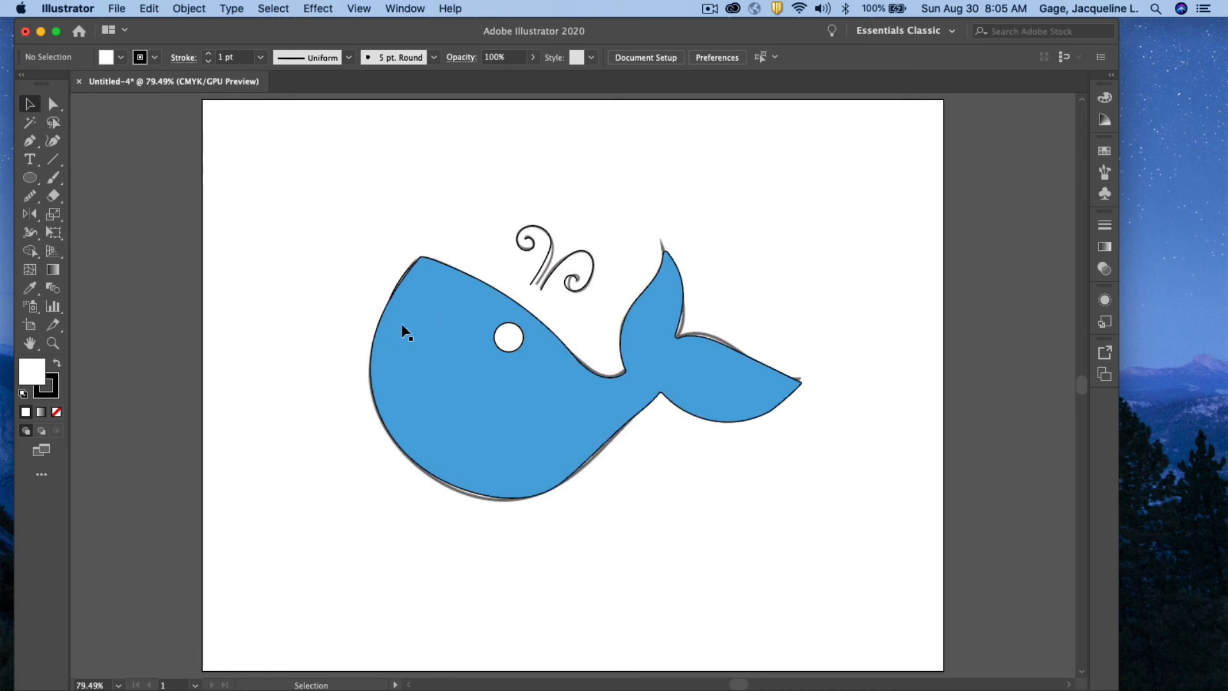
Bring the hidden mouth shape in front of the body, shifting the body aside to reach it and realigning it with the template
left_click_drag(420, 337, 459, 334)
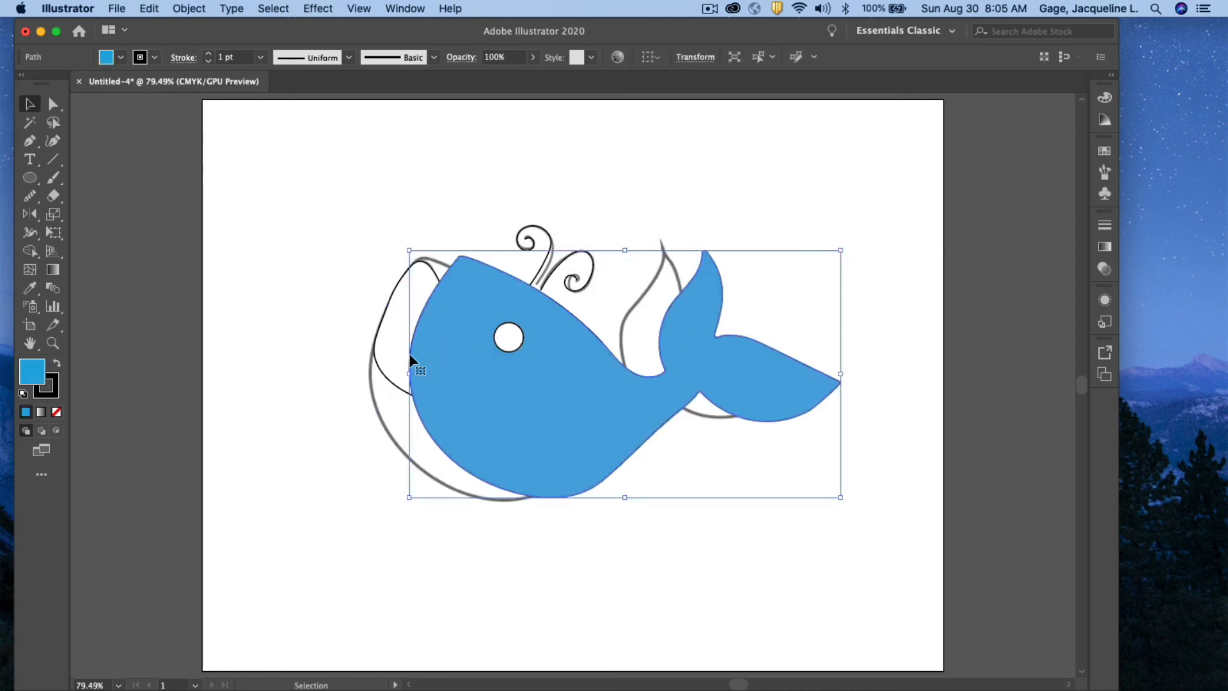
left_click(393, 382)
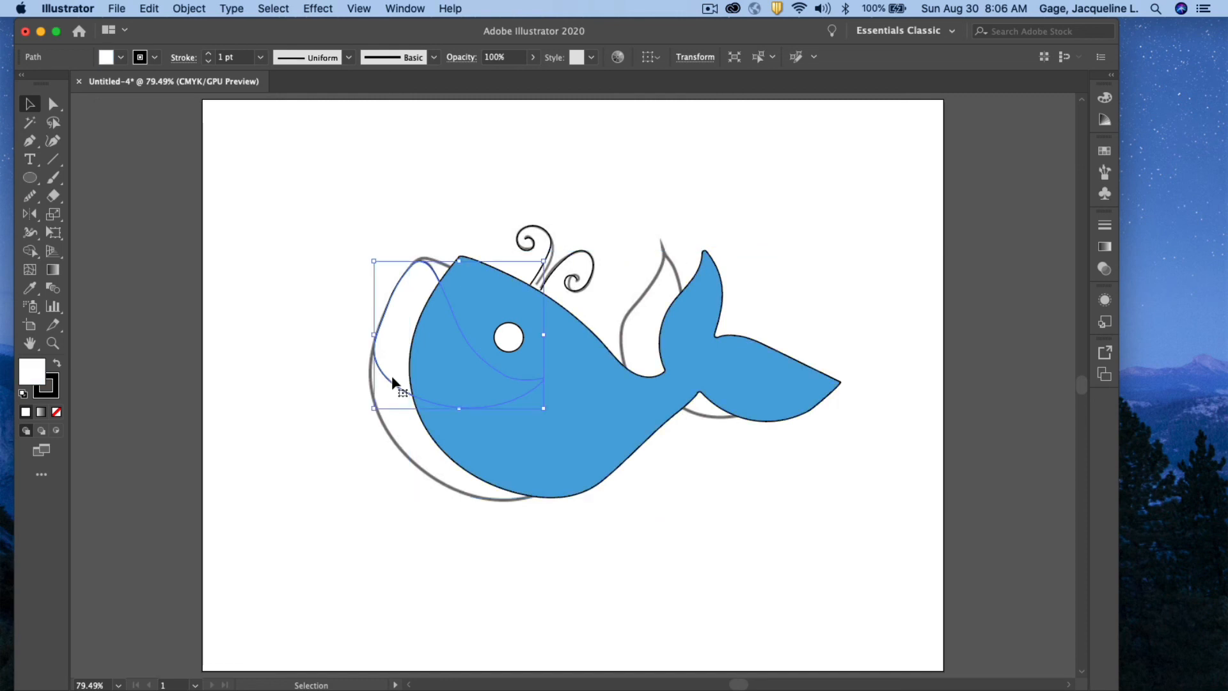
left_click(185, 9)
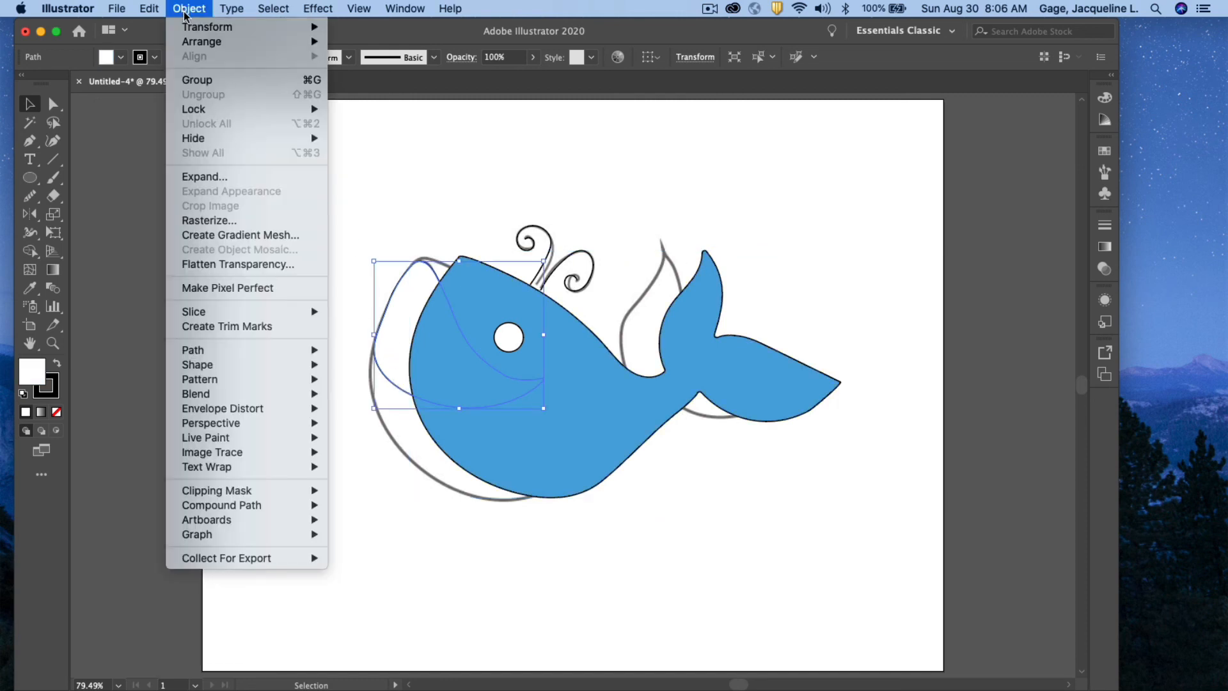
mouse_move(192, 43)
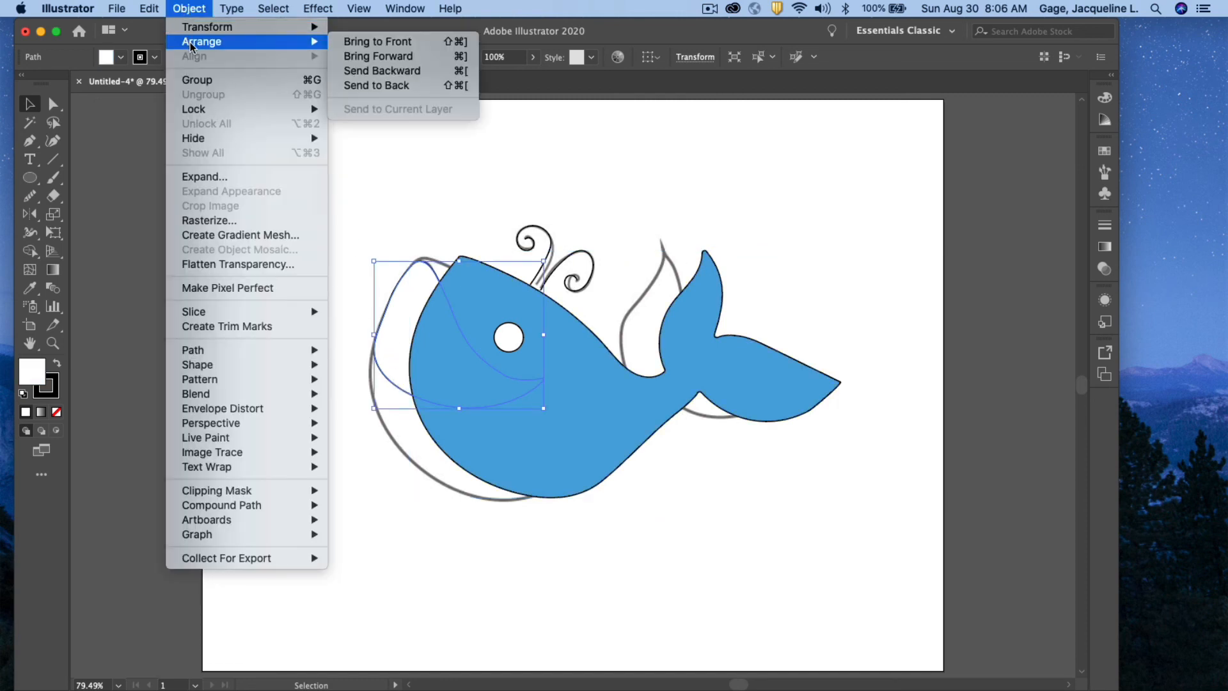
left_click(388, 48)
left_click(650, 233)
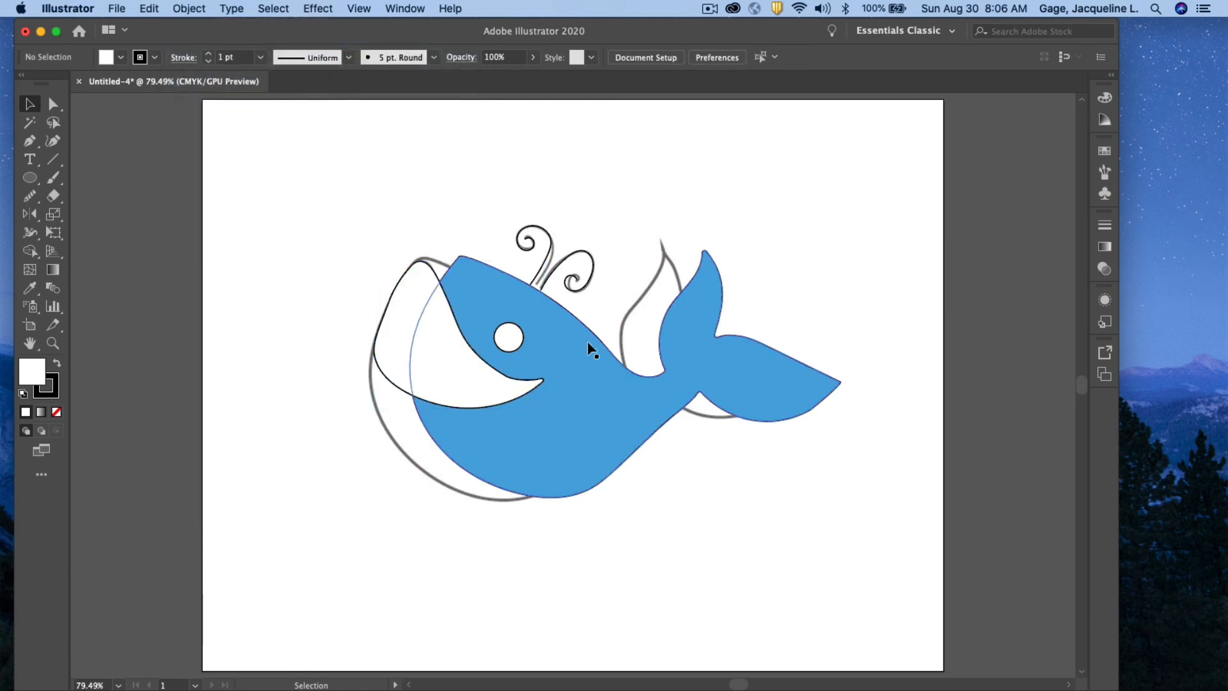
left_click_drag(587, 340, 538, 342)
left_click(639, 537)
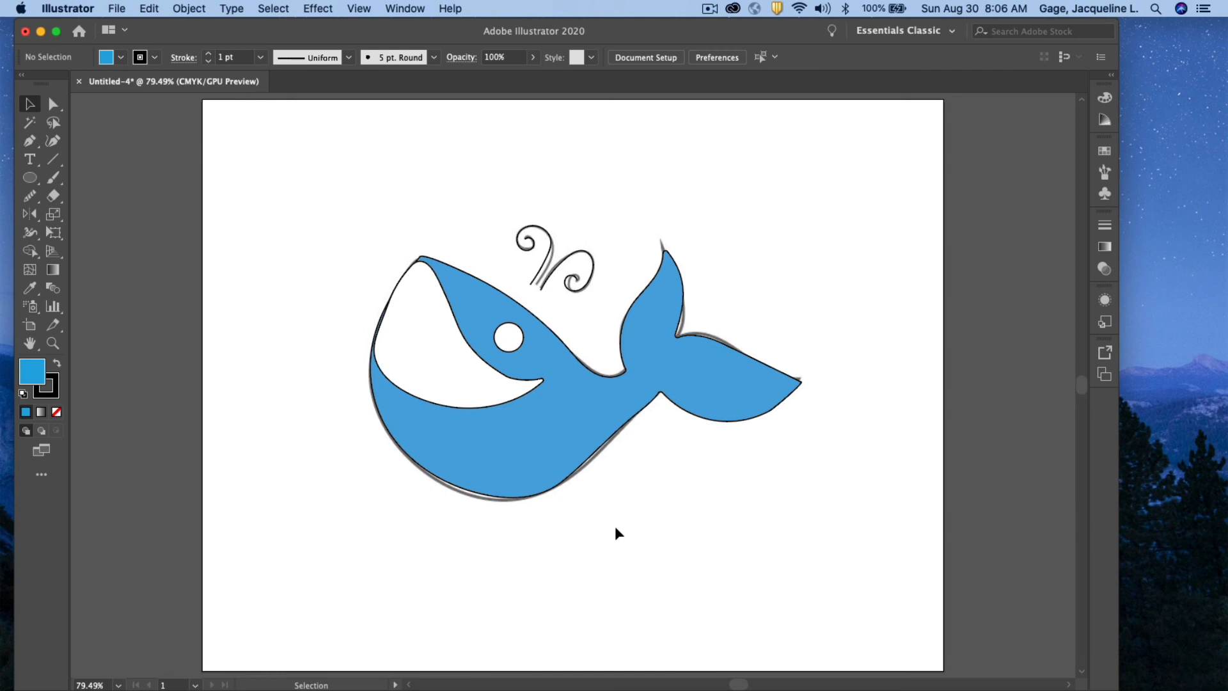
Increase the stroke weight of the whale's body path to 6 pt
left_click(562, 485)
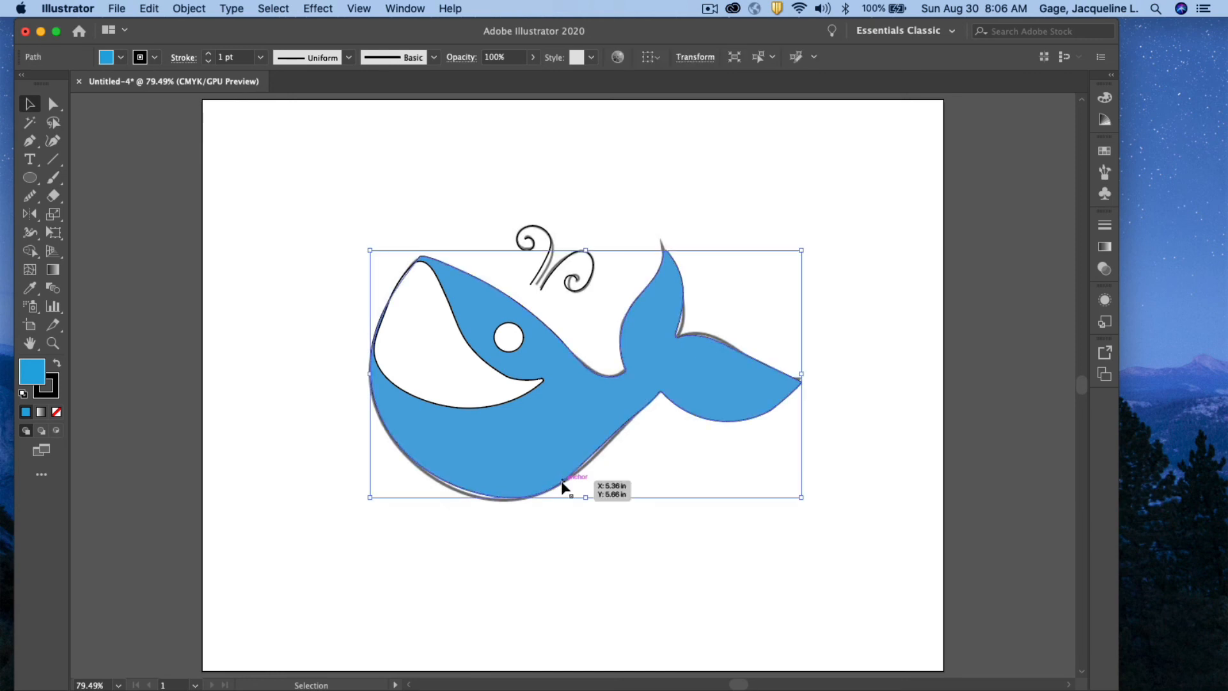
left_click(208, 54)
left_click(208, 55)
left_click(208, 55)
left_click(208, 54)
left_click(208, 55)
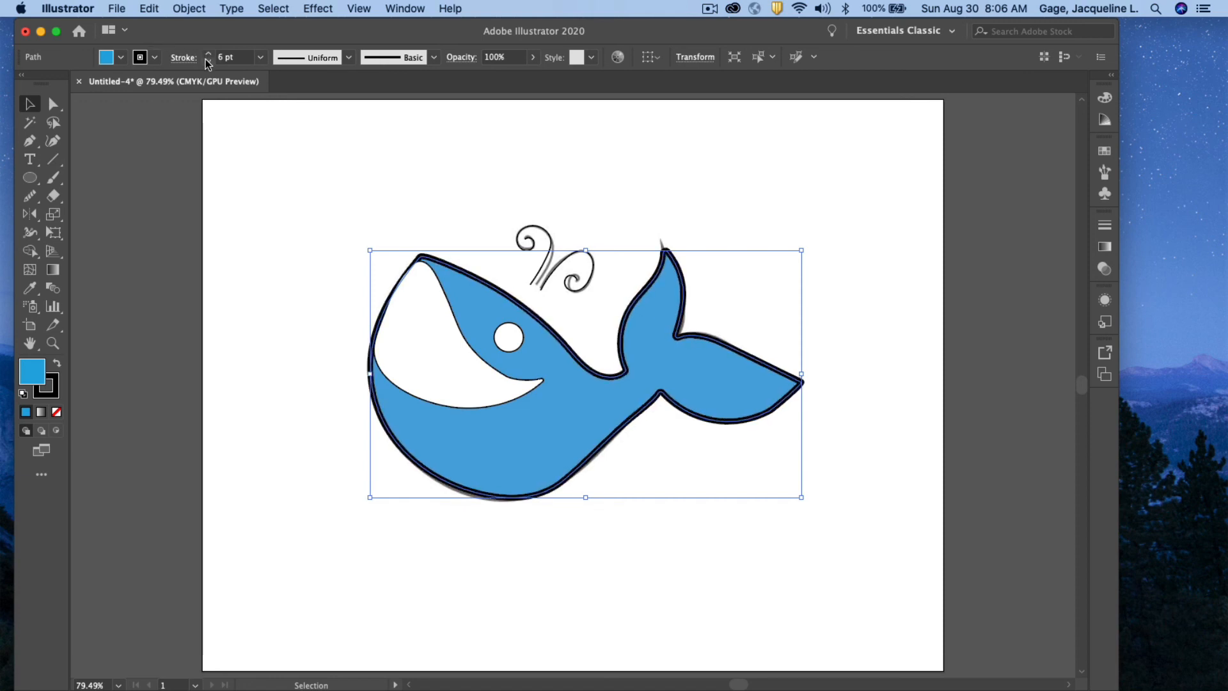
Reduce the body path's stroke weight to 1 pt
left_click(208, 61)
left_click(207, 61)
left_click(208, 61)
left_click(208, 60)
left_click(208, 61)
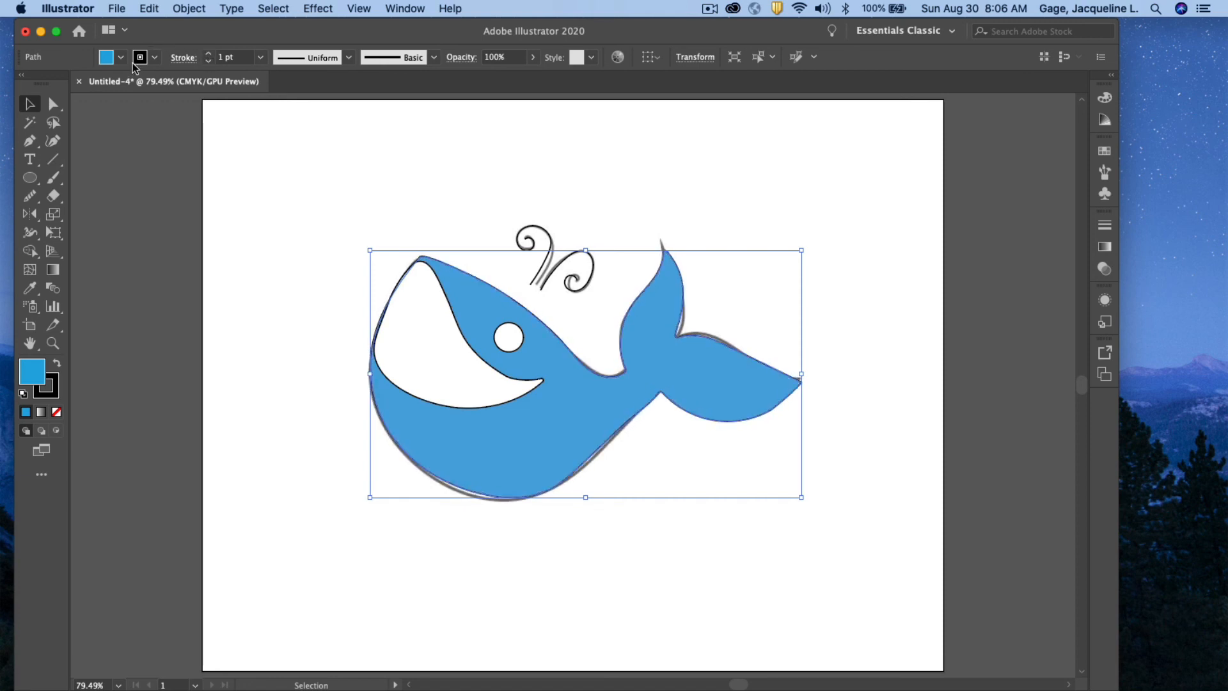
Give the whale's body path a dark blue stroke with a weight of 3 pt
left_click(154, 57)
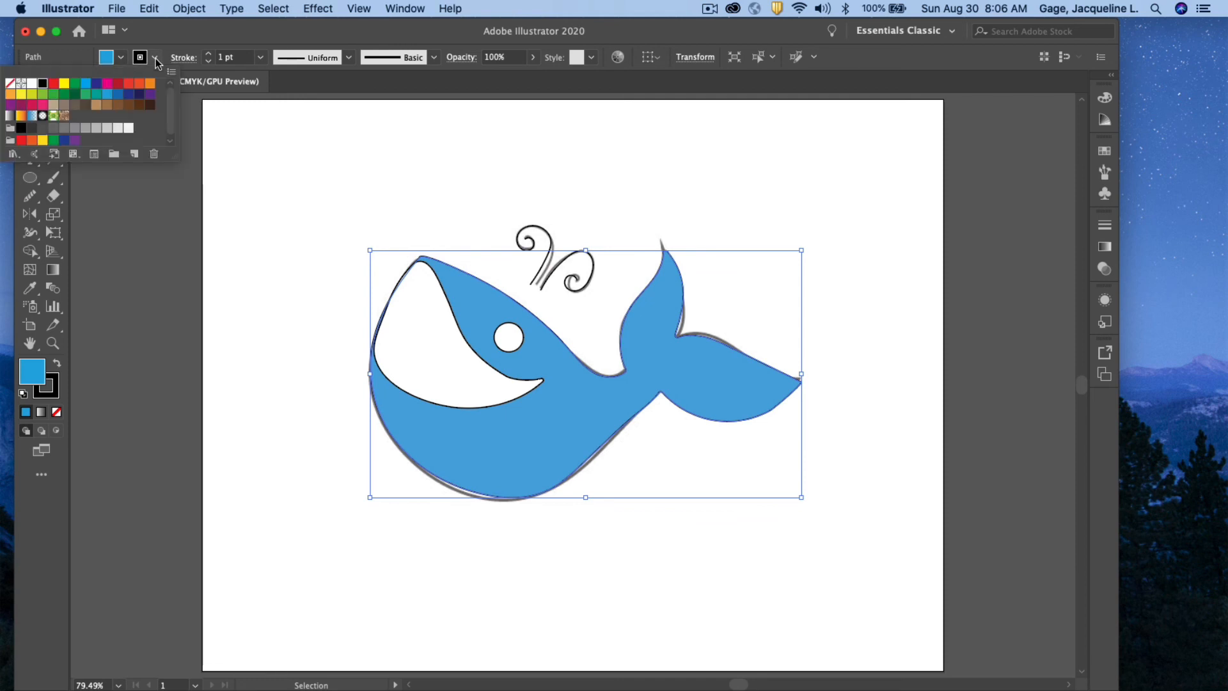
left_click(129, 96)
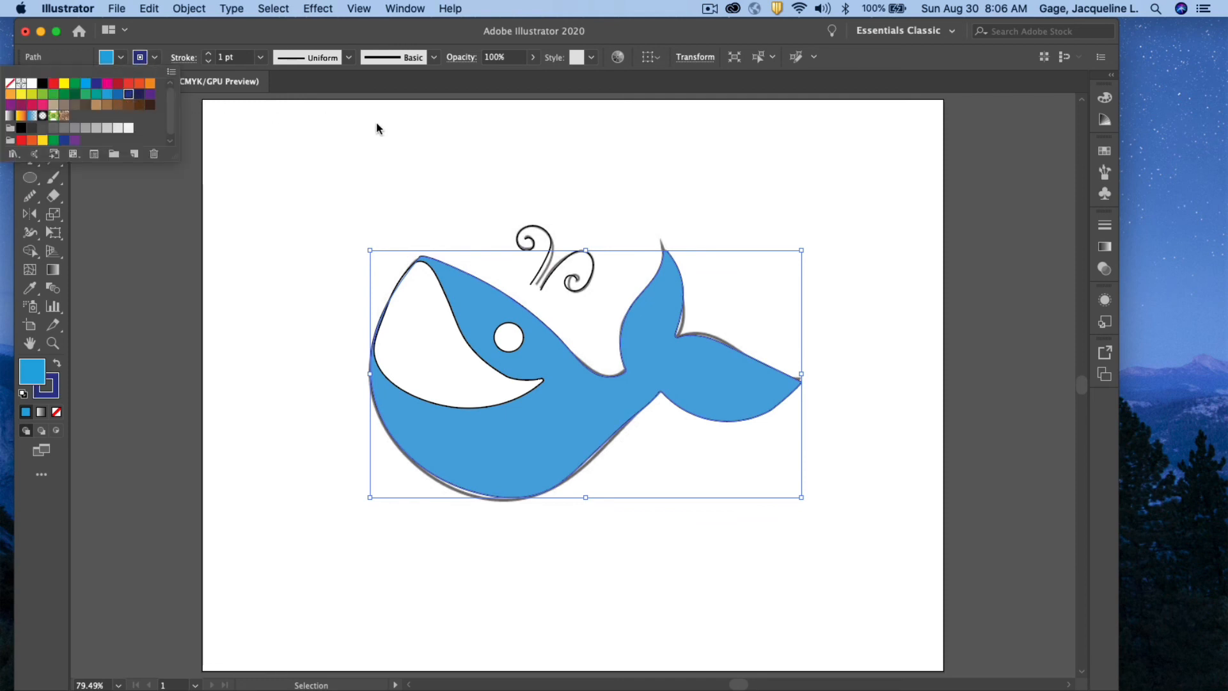
left_click(208, 54)
left_click(208, 54)
left_click(208, 54)
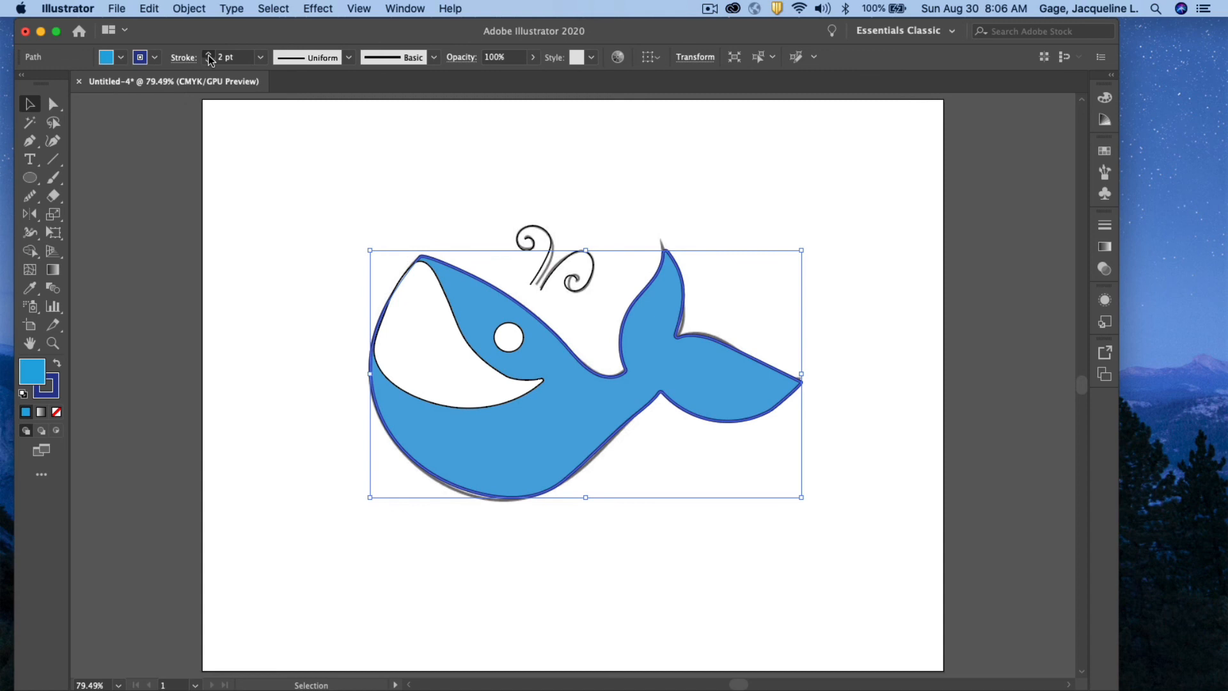
left_click(483, 137)
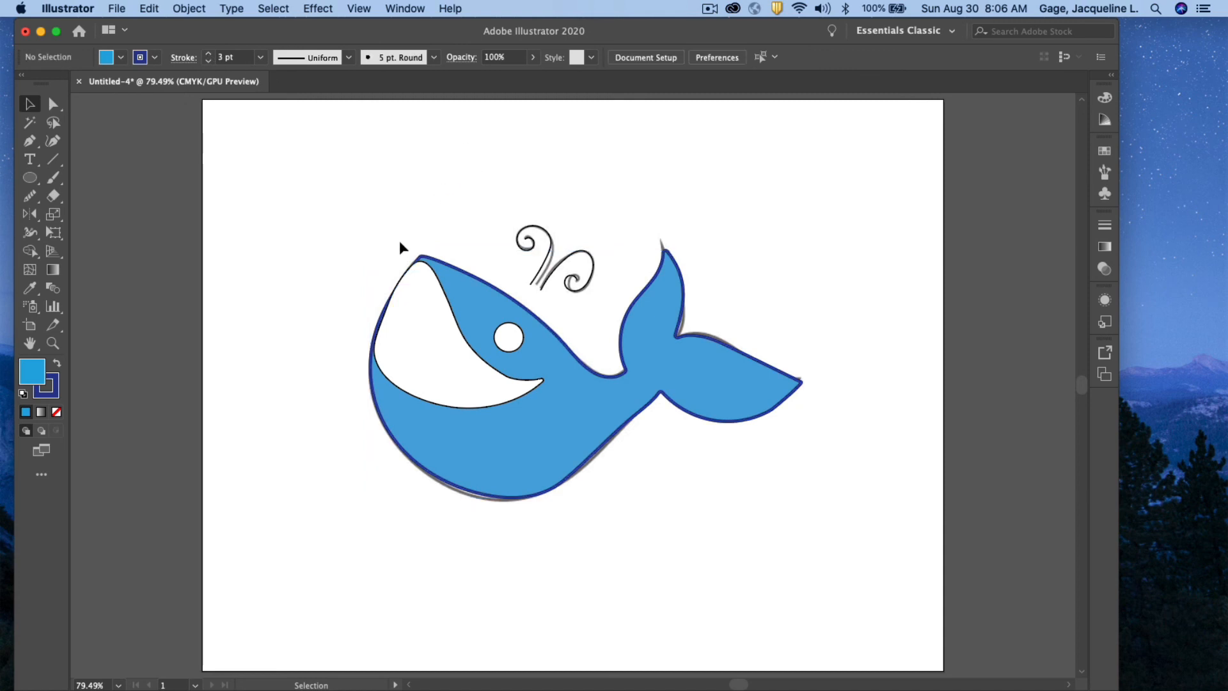